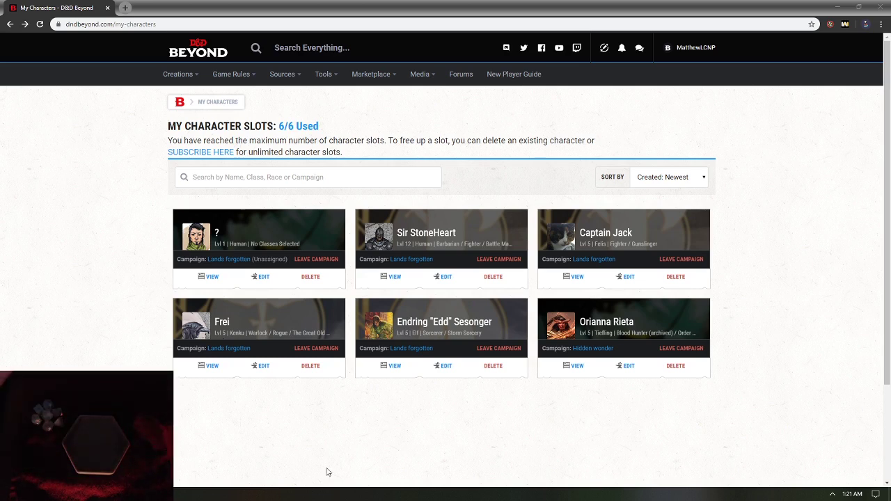
key("super+d")
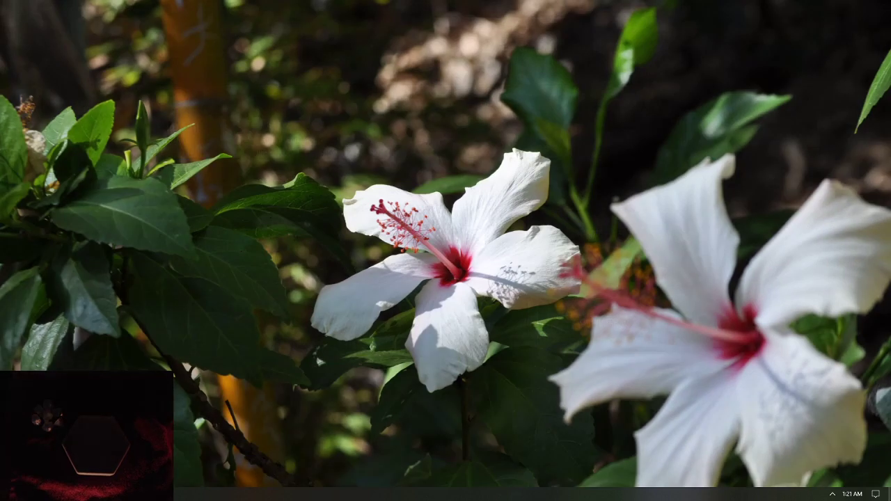
key("super+d")
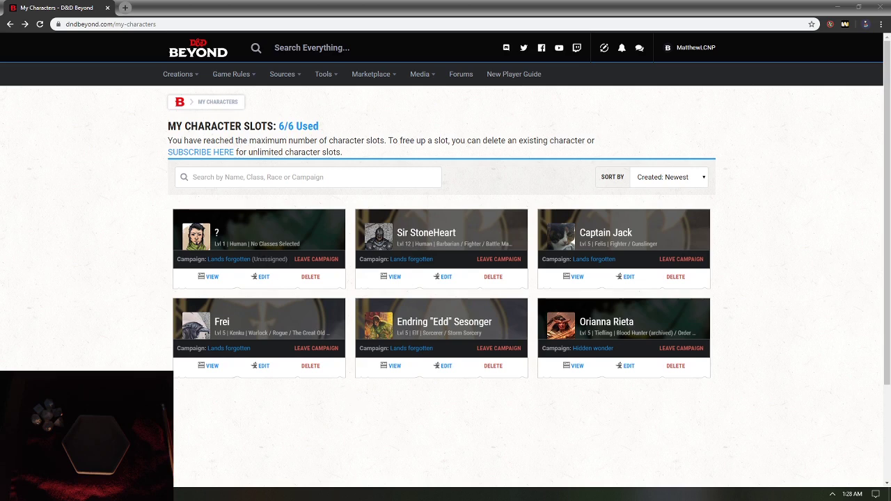
Open the level 1 human character without a class for editing and review its character preferences down to Character Privacy
left_click(263, 277)
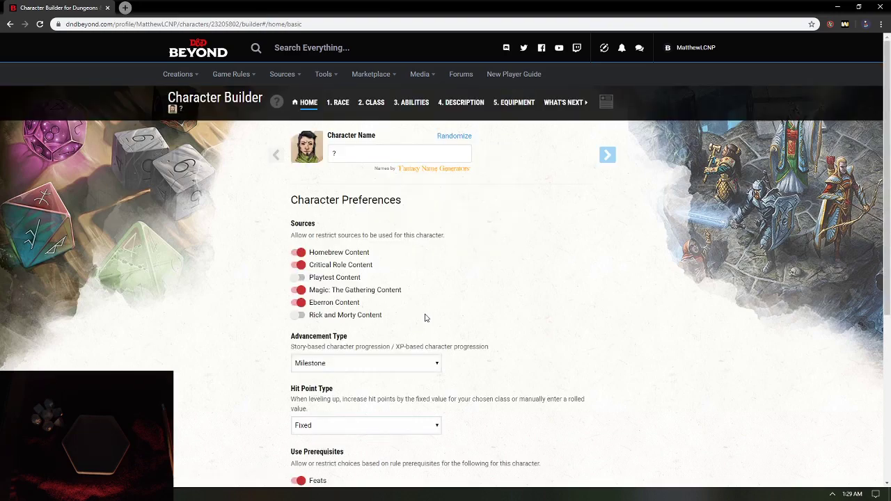
scroll(376, 250, "down", 4)
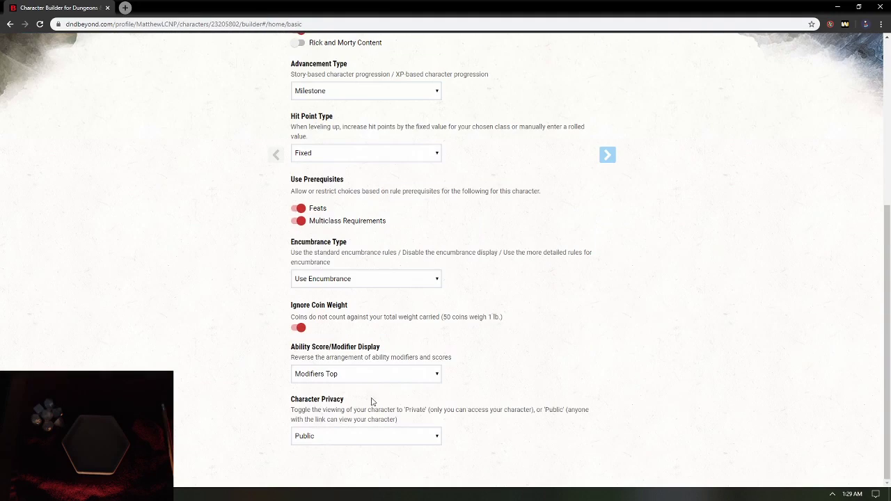
scroll(381, 472, "up", 2)
scroll(381, 472, "up", 2)
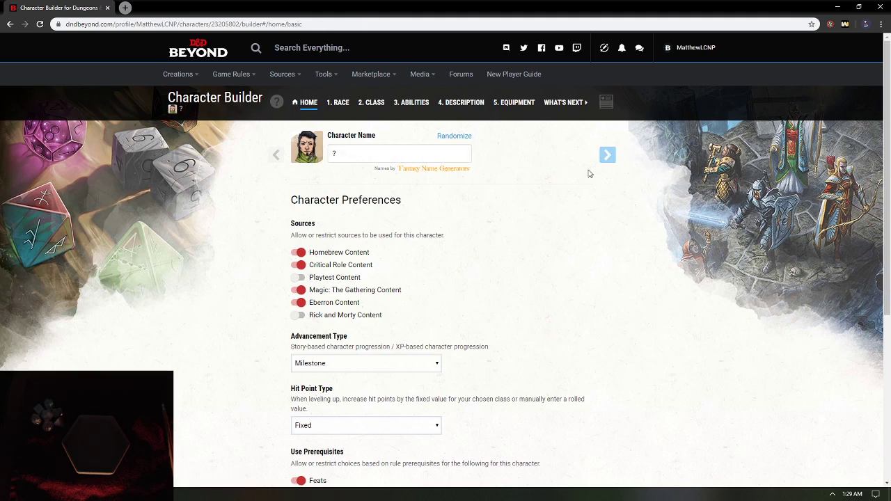
Start changing the character's race and preview the Aarakocra racial traits, closing the preview without choosing it
left_click(612, 158)
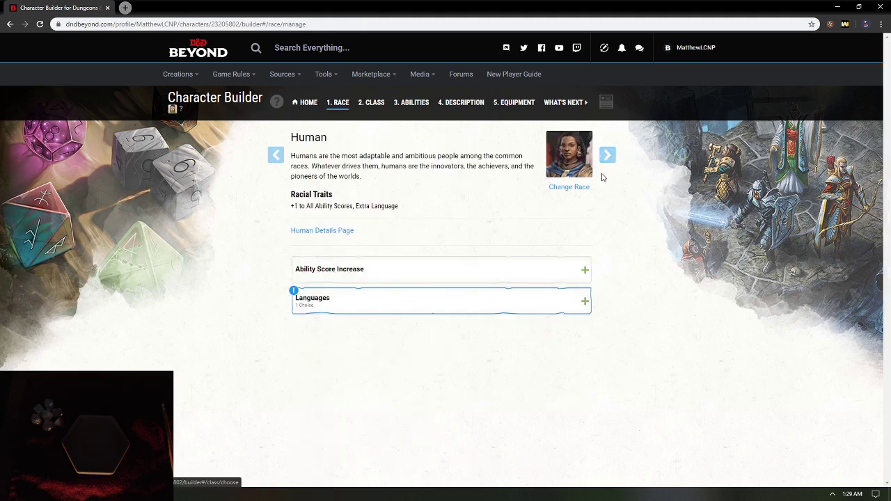
left_click(565, 185)
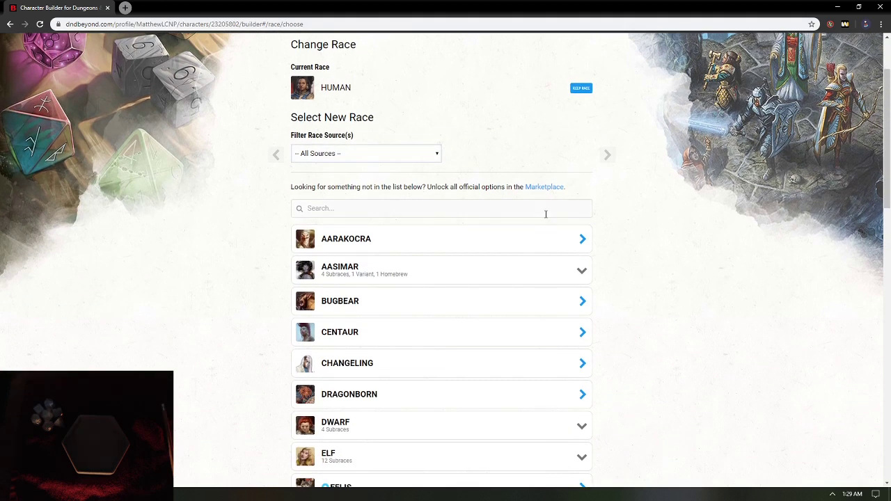
left_click(504, 242)
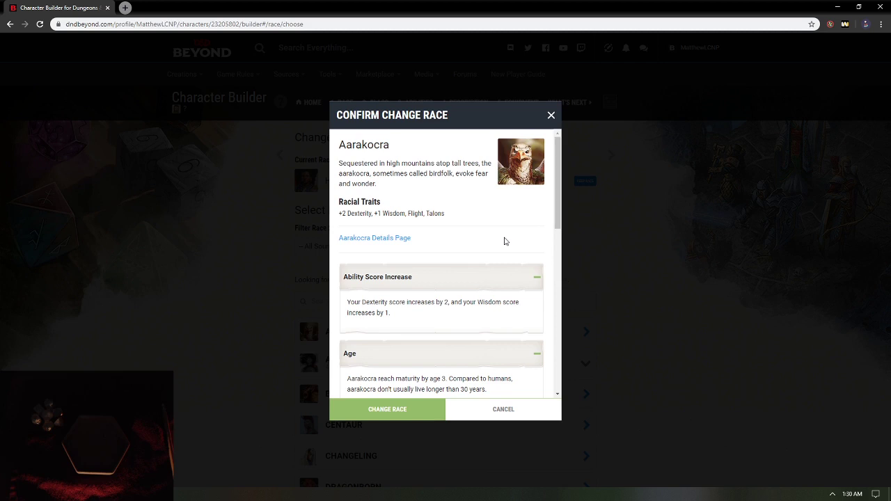
scroll(506, 244, "down", 10)
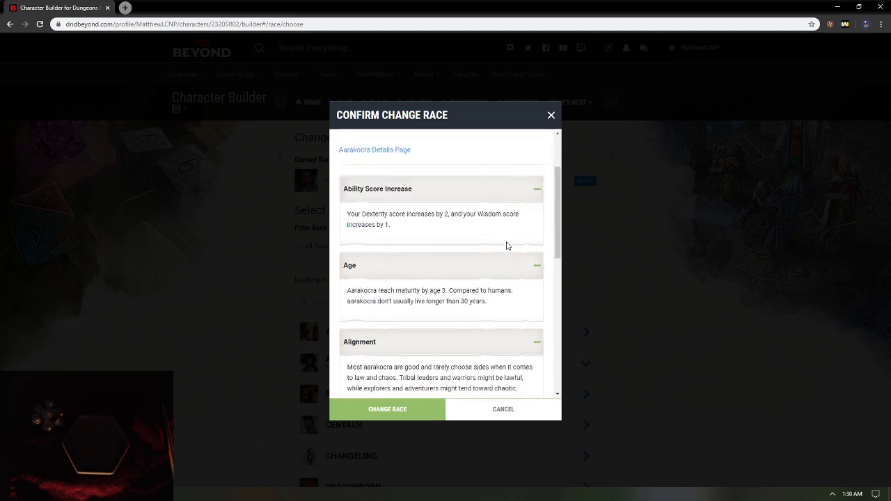
left_click_drag(557, 320, 570, 138)
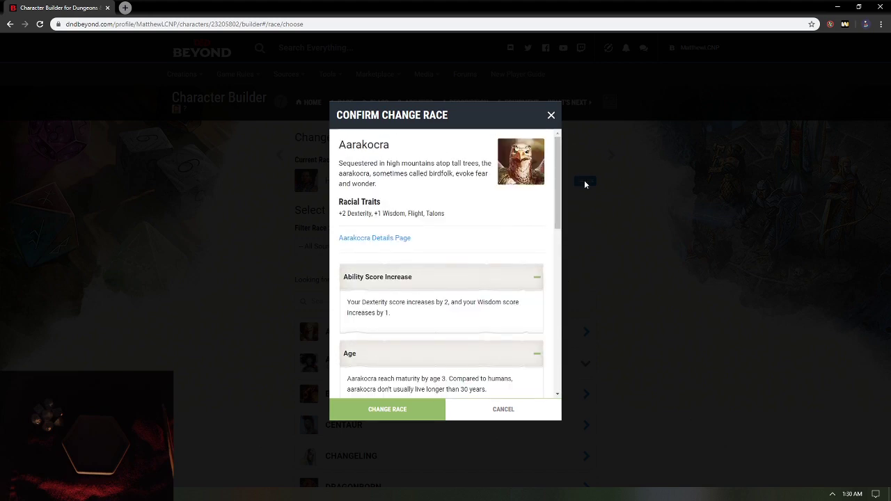
left_click(550, 116)
Preview the homebrew Felis race's description and traits, closing the preview without changing the race
scroll(435, 312, "down", 2)
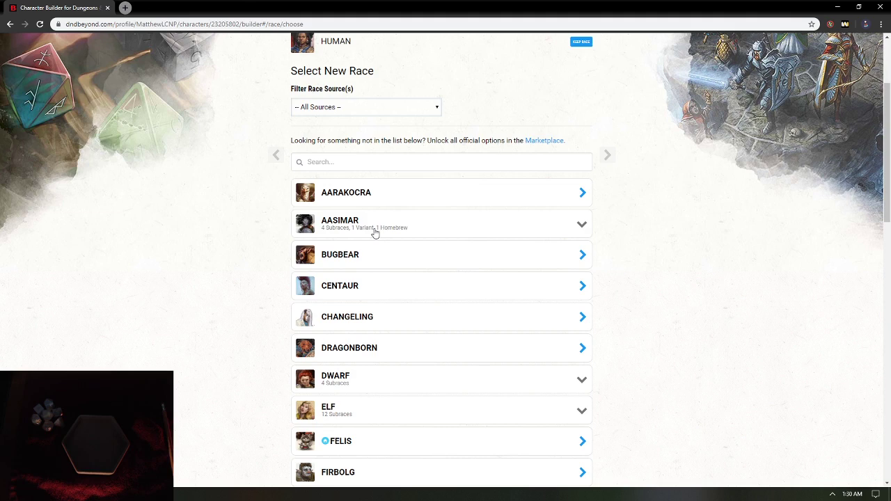
scroll(378, 268, "down", 1)
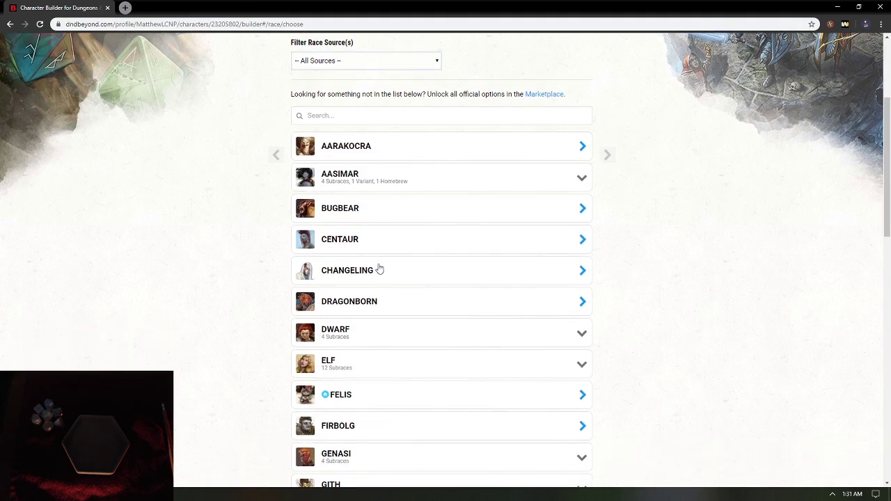
scroll(379, 269, "down", 1)
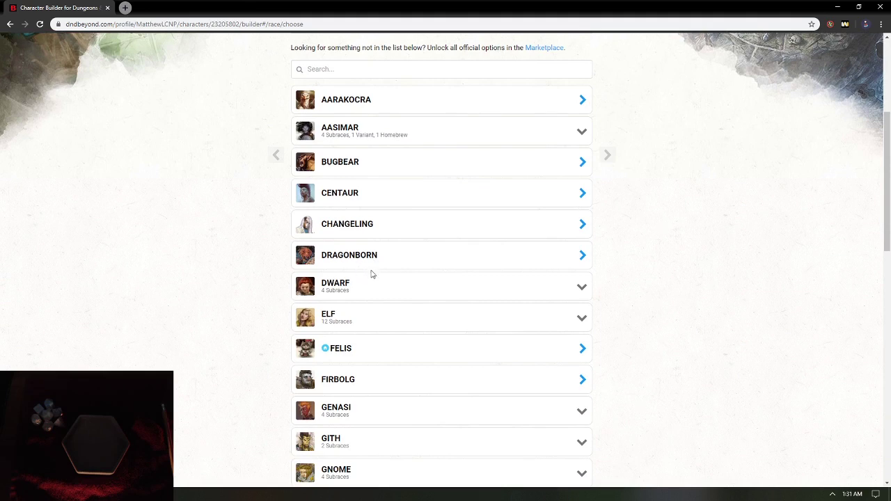
left_click(333, 355)
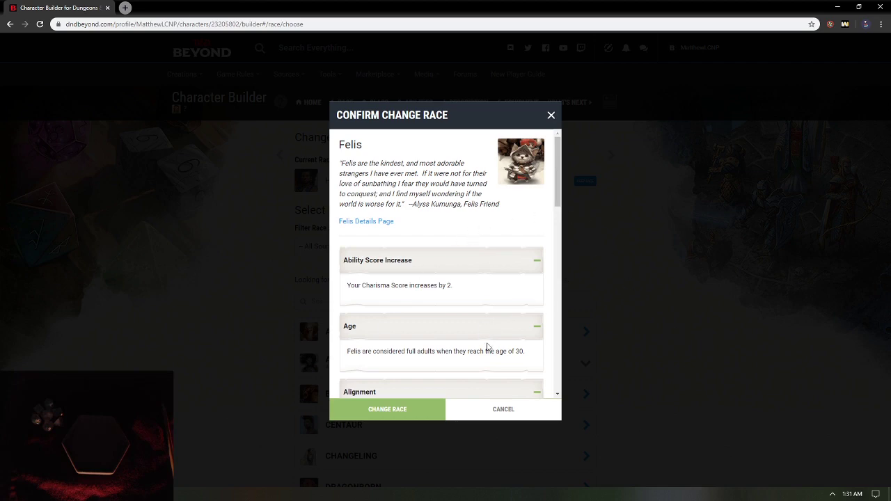
left_click(518, 412)
View the subraces offered under Genasi and Gith, collapsing each group again
scroll(443, 419, "down", 1)
scroll(443, 419, "down", 4)
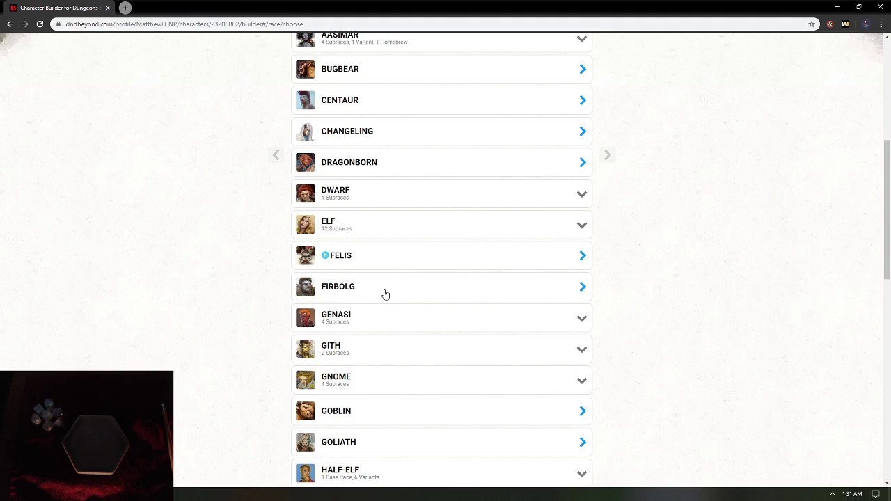
left_click(337, 326)
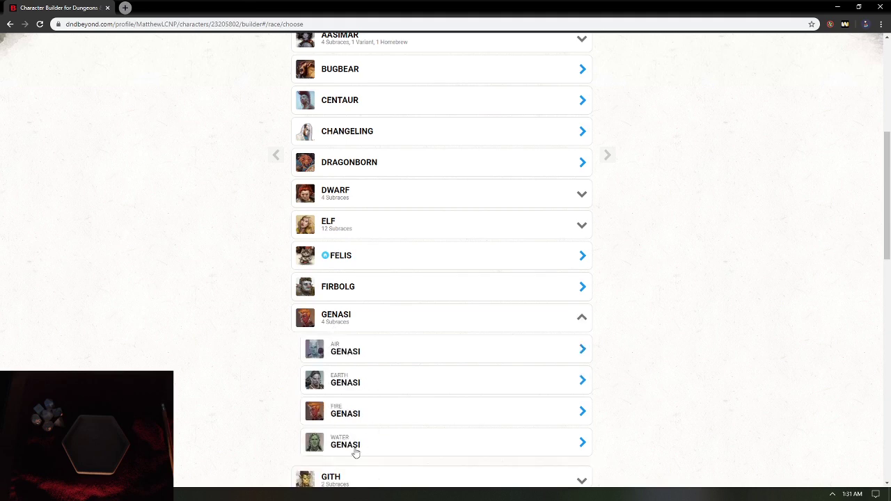
left_click(347, 323)
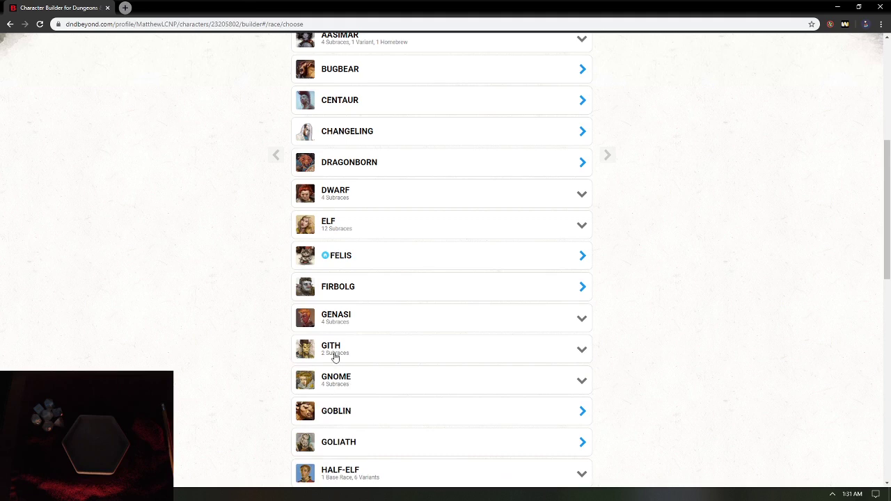
left_click(335, 357)
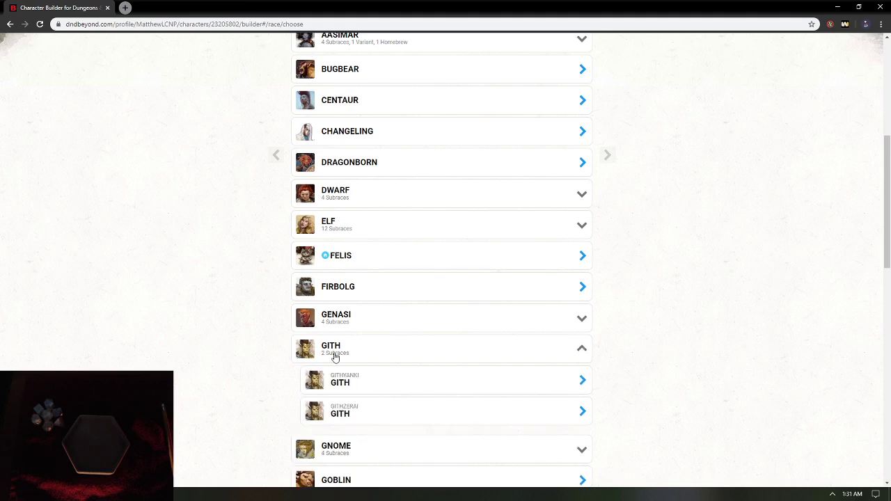
left_click(335, 357)
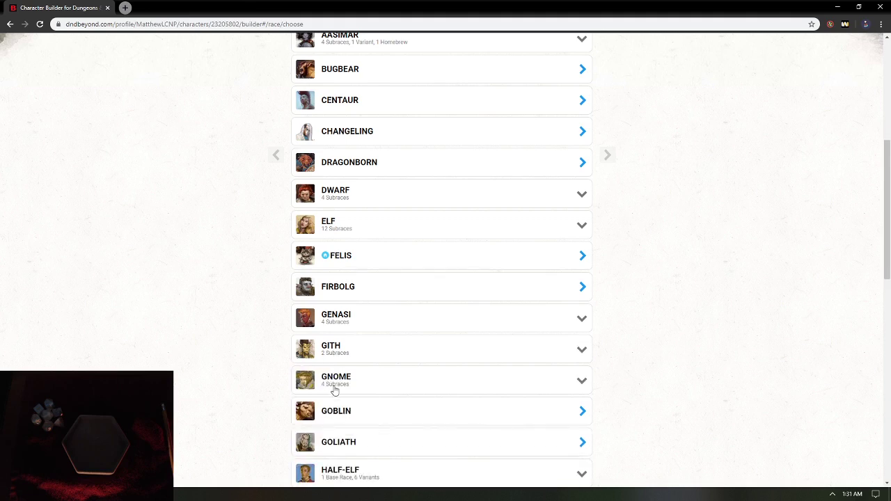
Look through the remaining available races from Gnome down to Yuan-ti Pureblood
scroll(334, 391, "down", 1)
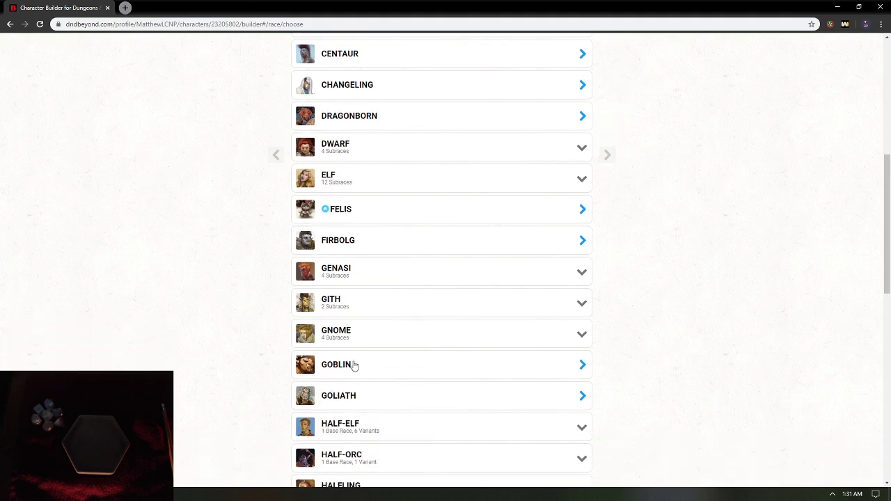
scroll(356, 363, "down", 1)
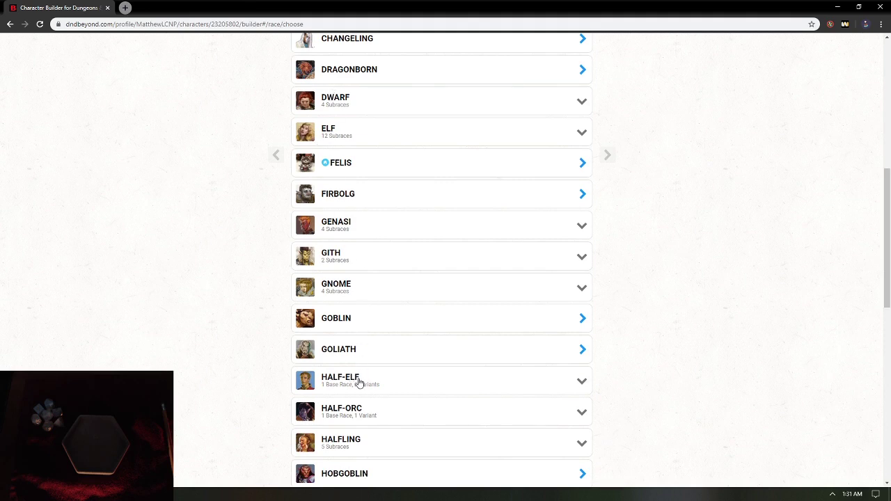
scroll(354, 369, "down", 2)
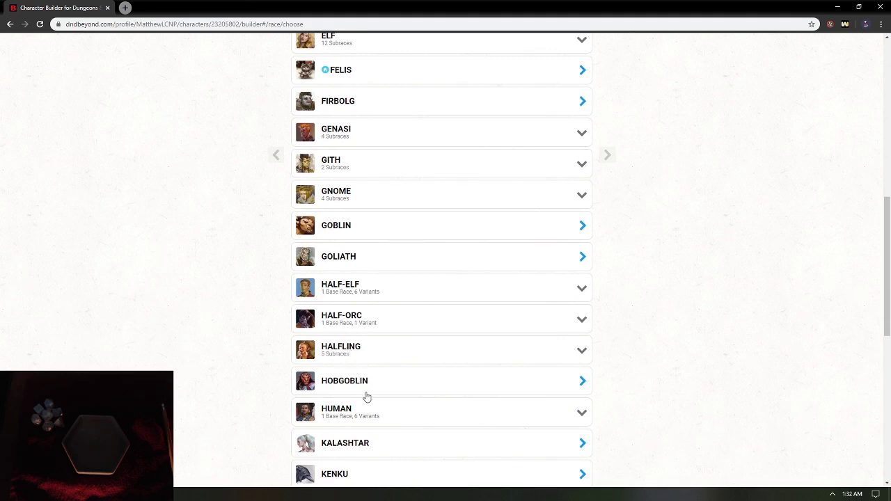
scroll(348, 402, "down", 1)
scroll(342, 377, "down", 4)
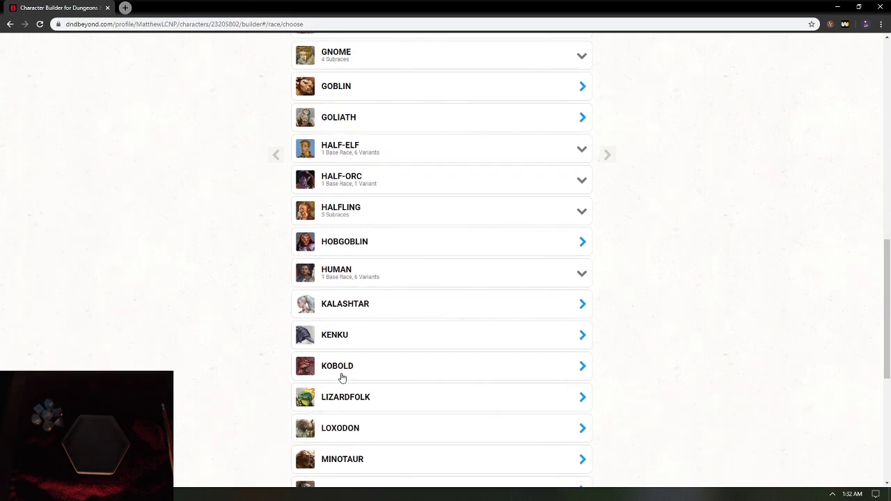
scroll(342, 376, "down", 2)
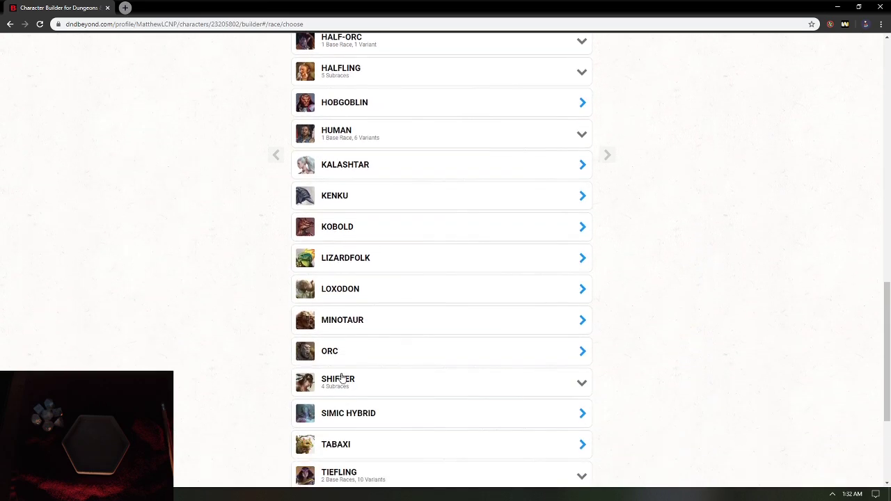
scroll(342, 376, "down", 1)
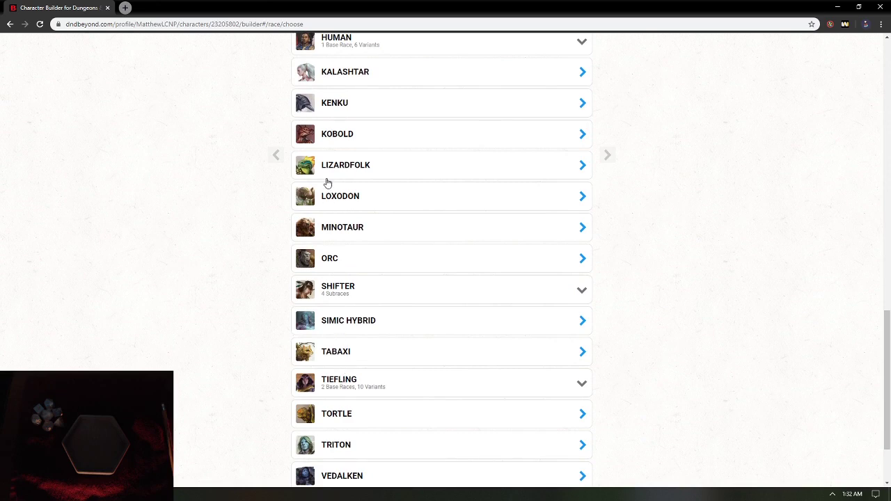
scroll(341, 205, "down", 2)
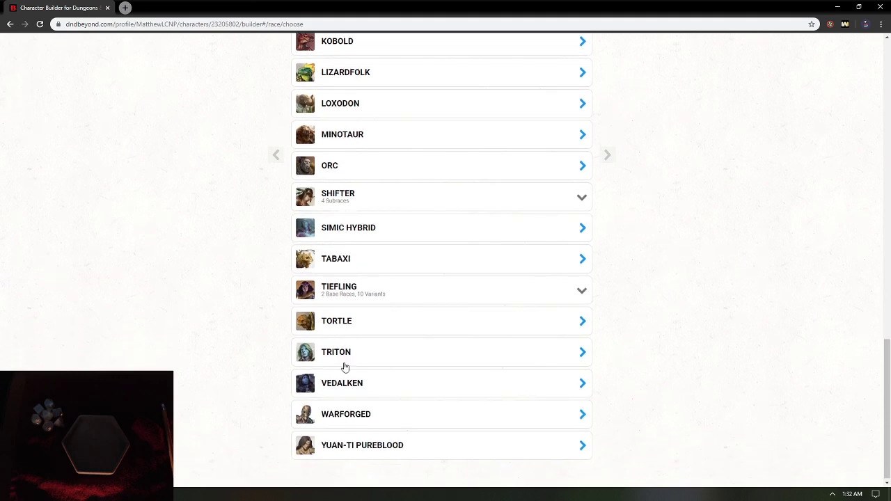
Expand the Half-Elf variants and preview the base Half-Elf race's racial traits
scroll(349, 451, "up", 1)
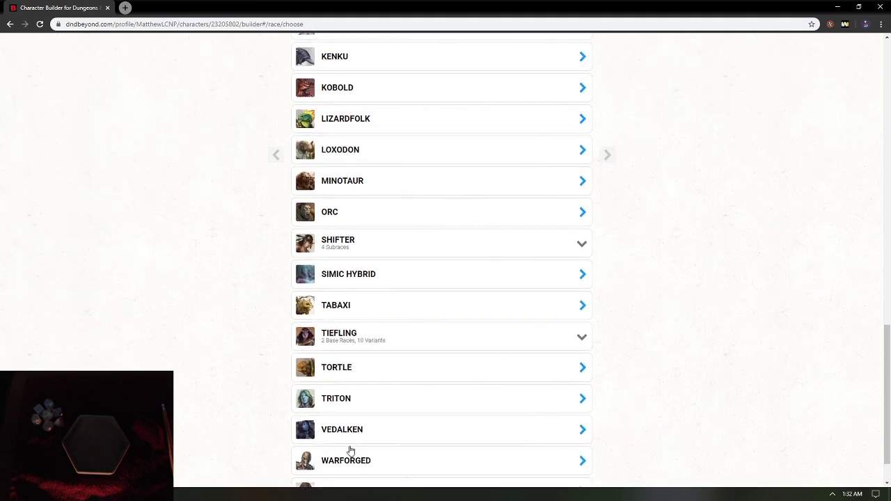
scroll(349, 449, "up", 5)
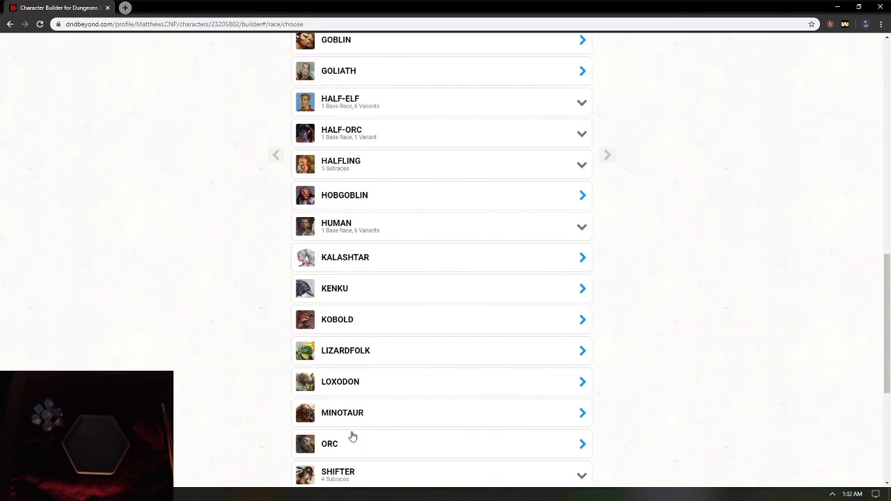
scroll(349, 398, "up", 2)
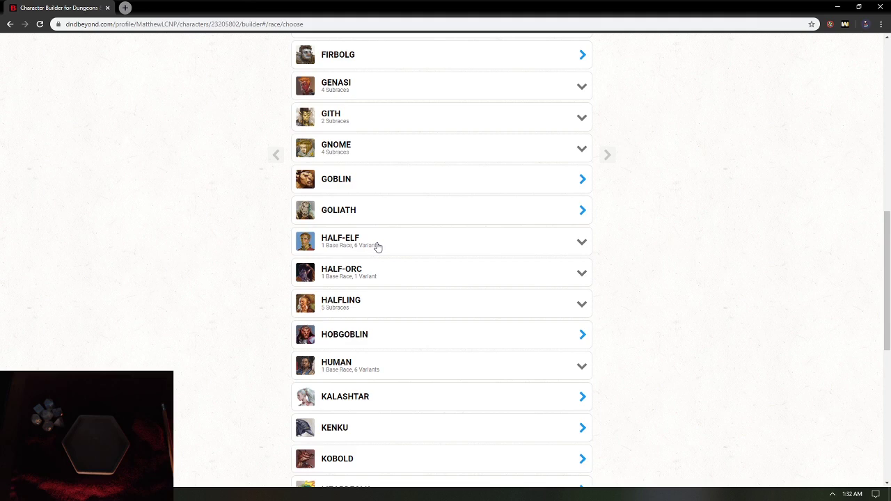
scroll(378, 247, "up", 1)
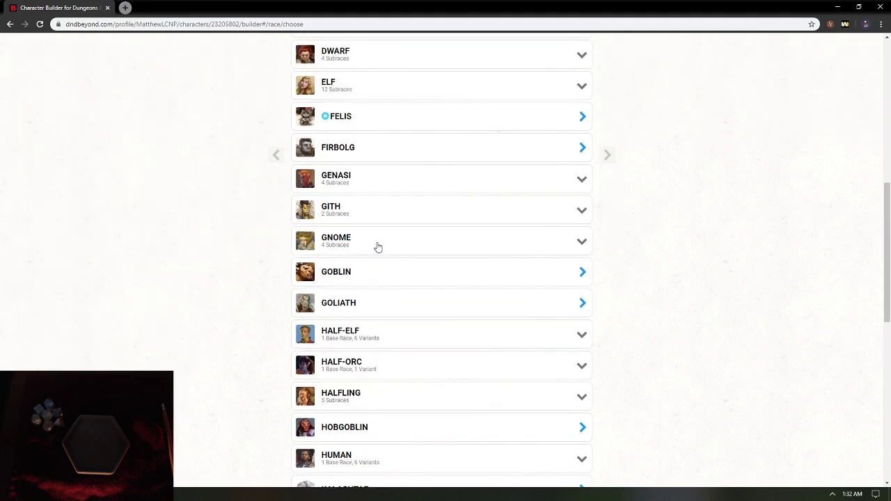
left_click(345, 340)
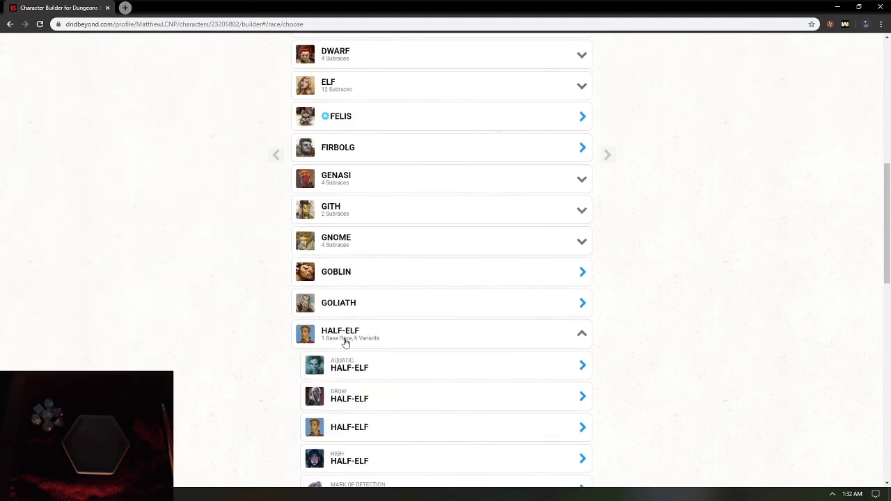
scroll(345, 342, "down", 1)
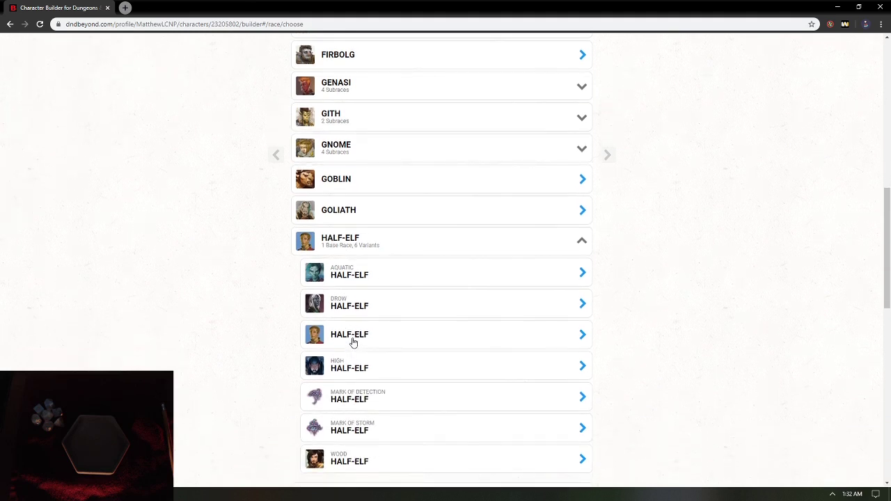
left_click(352, 342)
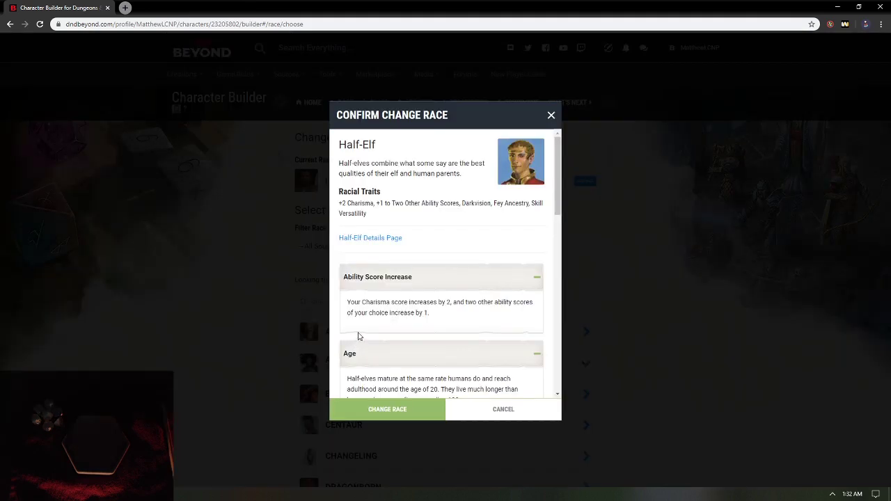
right_click(409, 297)
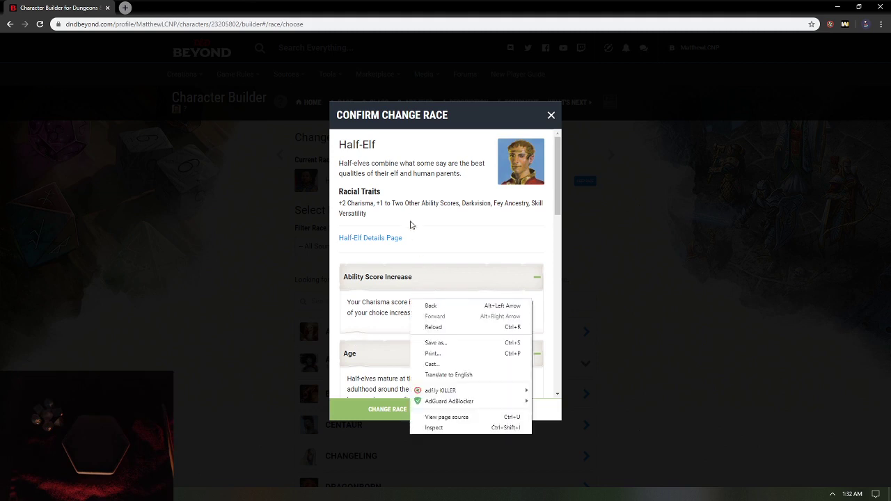
left_click(380, 213)
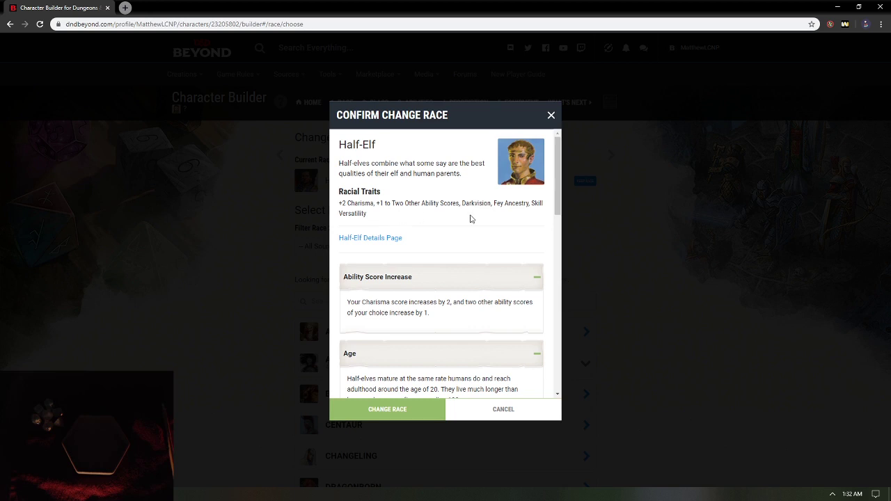
Read through the Half-Elf racial traits down to Languages and confirm Half-Elf as the character's new race
scroll(470, 219, "down", 6)
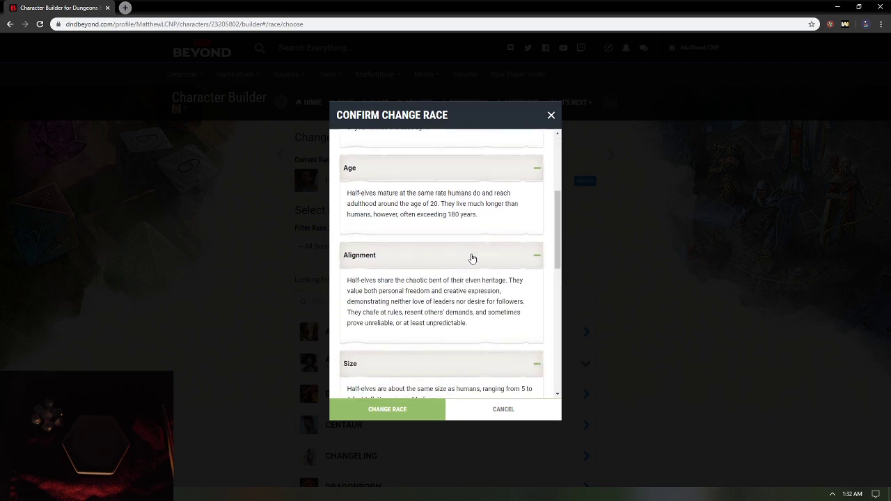
scroll(469, 265, "down", 3)
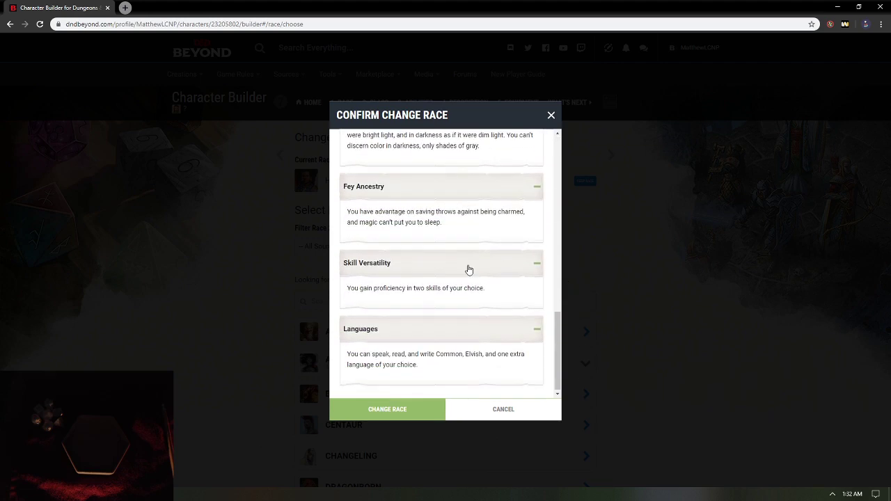
right_click(445, 306)
left_click(443, 307)
left_click(413, 411)
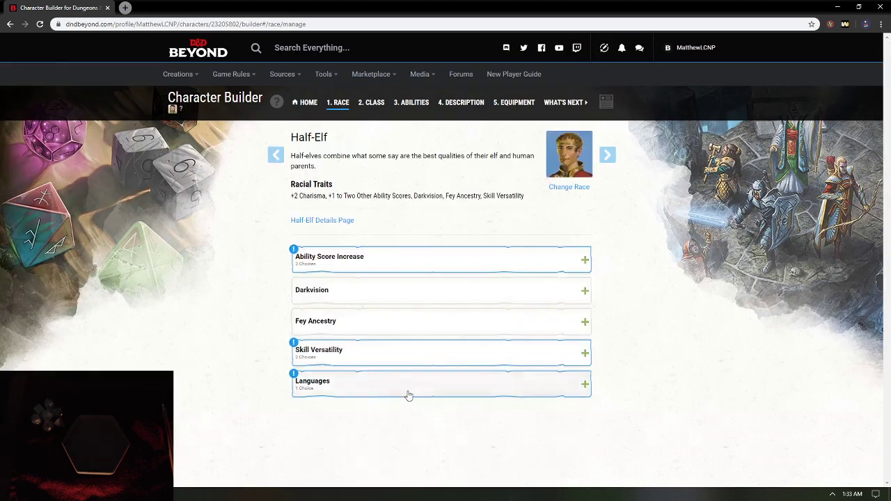
Assign the Half-Elf ability score increases to Wisdom Score and Dexterity Score, and collapse the trait
left_click(331, 268)
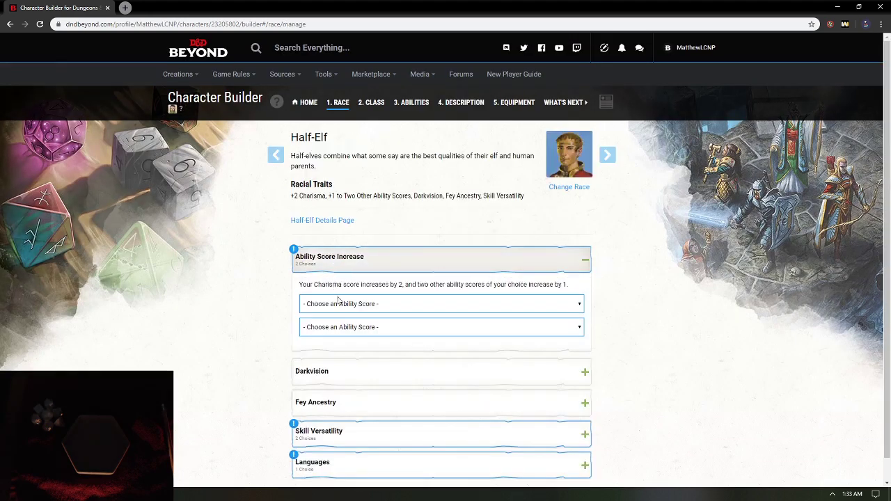
left_click(348, 304)
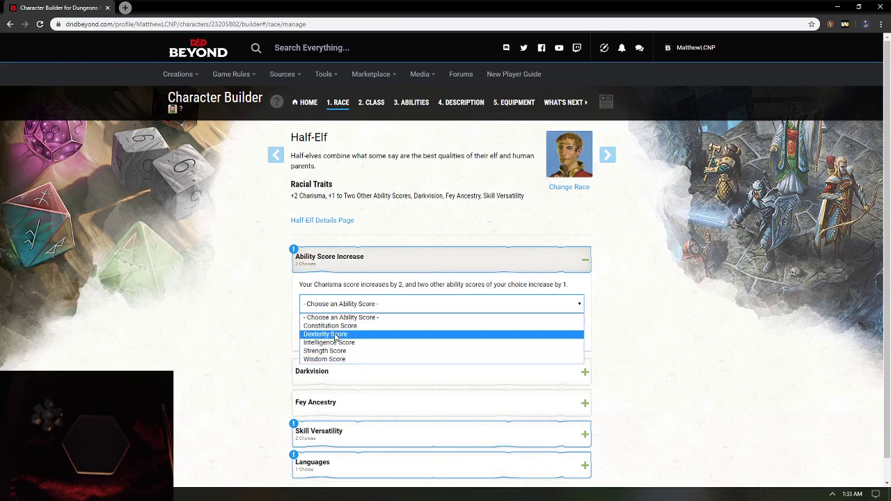
left_click(335, 361)
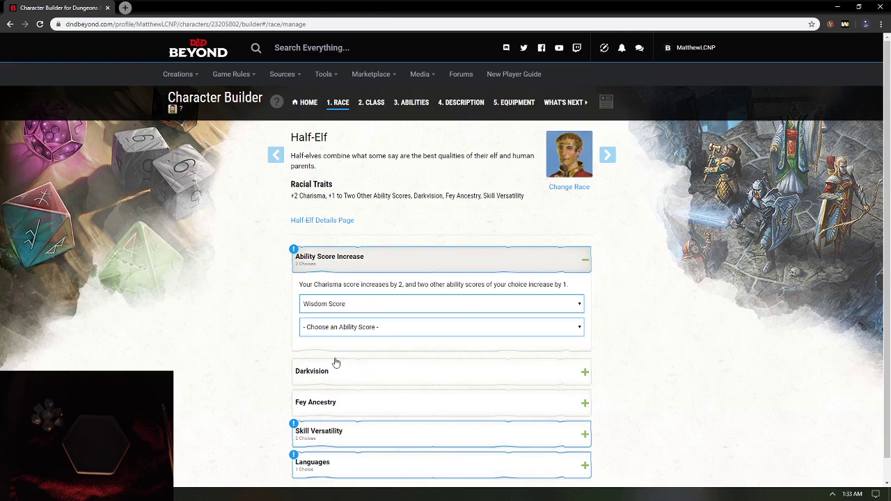
left_click(332, 326)
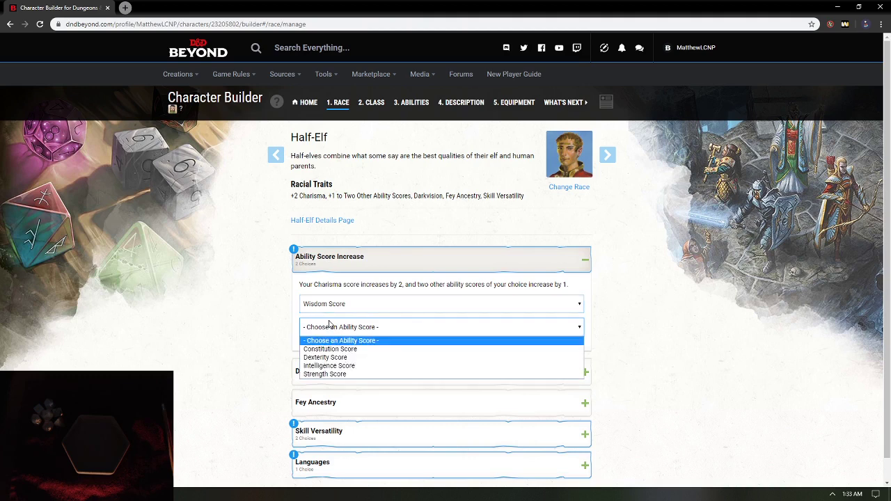
left_click(335, 358)
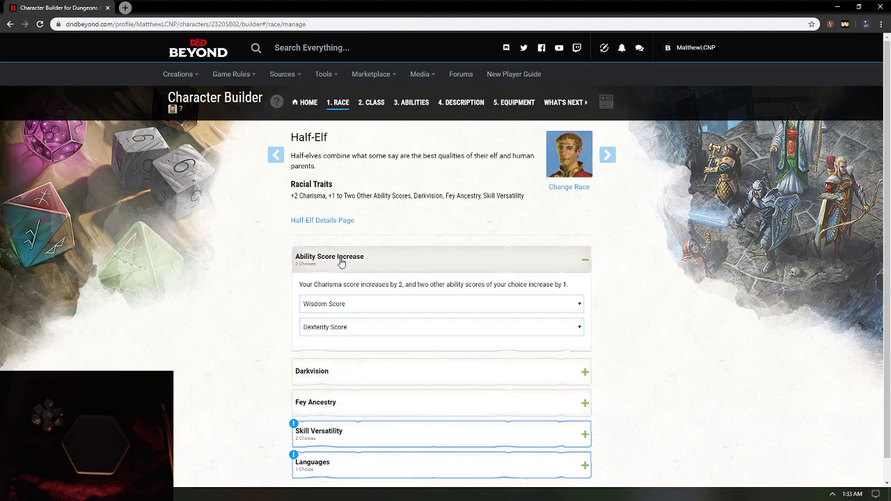
left_click(341, 263)
Choose Persuasion and Performance as the two Skill Versatility proficiencies
left_click(338, 350)
left_click(334, 396)
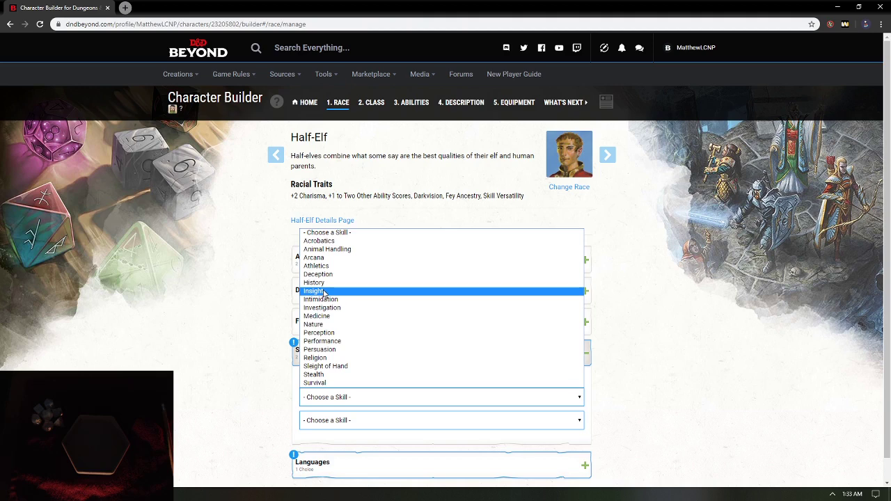
left_click(334, 349)
left_click(336, 421)
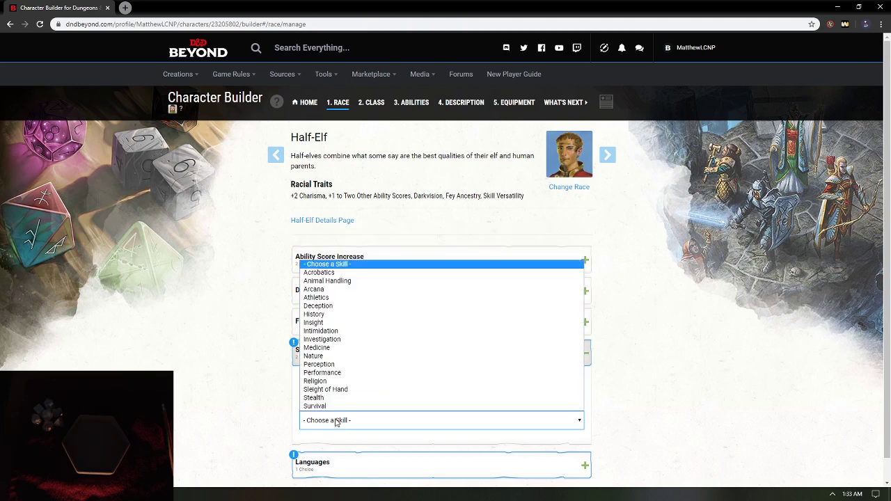
left_click(336, 373)
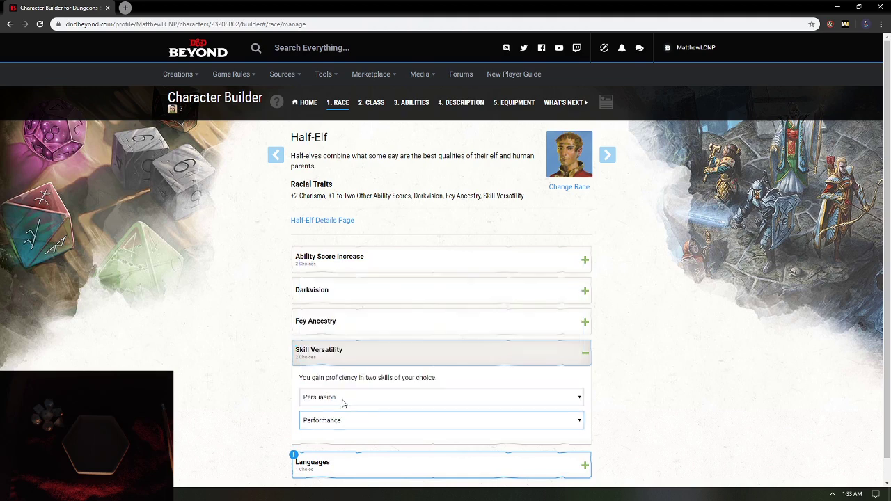
Choose Sylvan as the Half-Elf's extra language
scroll(344, 411, "down", 1)
left_click(348, 432)
scroll(355, 426, "down", 1)
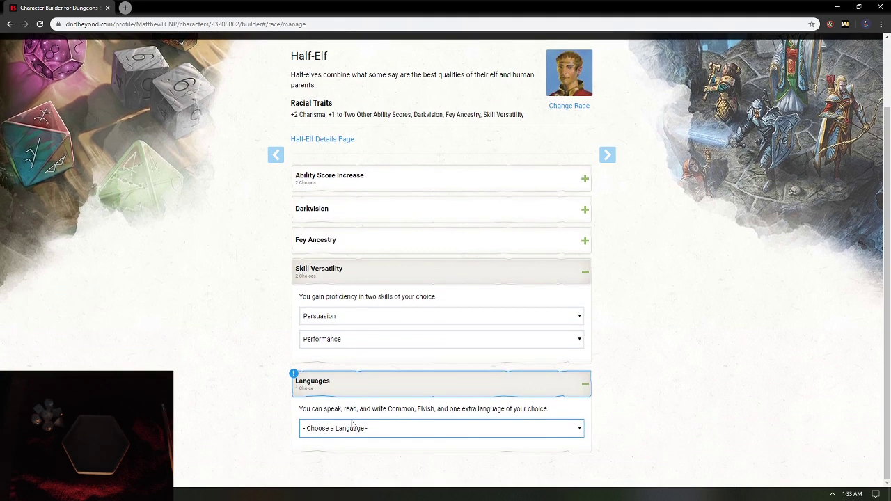
left_click(353, 429)
scroll(345, 390, "down", 1)
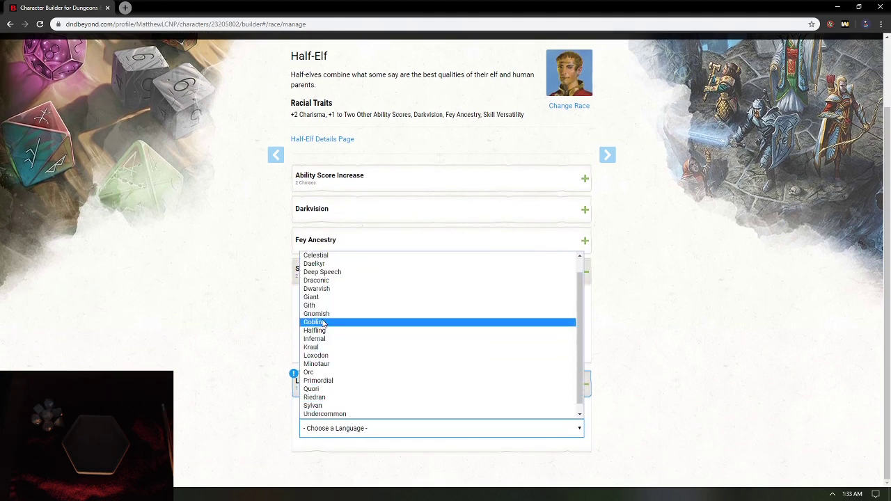
scroll(333, 338, "down", 1)
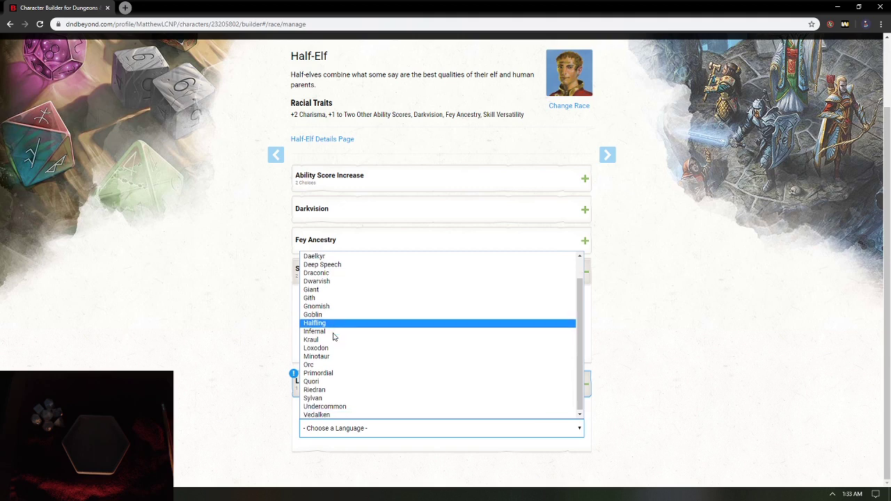
left_click(344, 398)
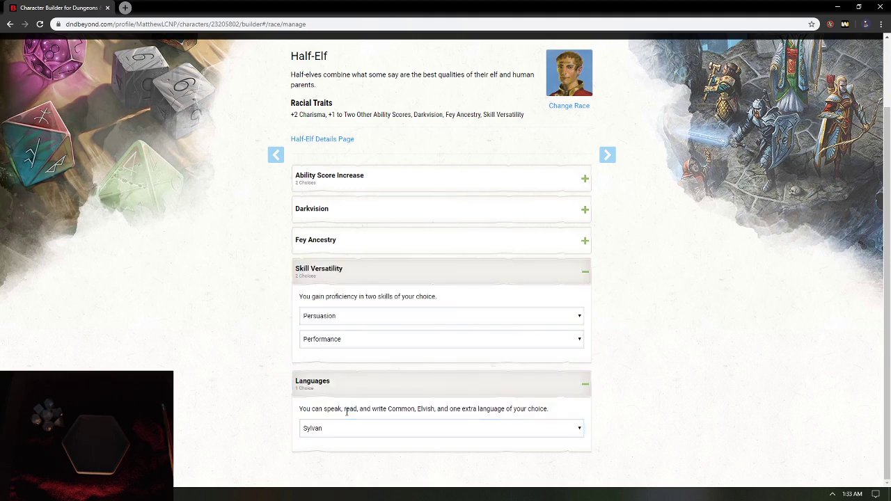
Look through the extra-language options again and reselect Sylvan
left_click(354, 429)
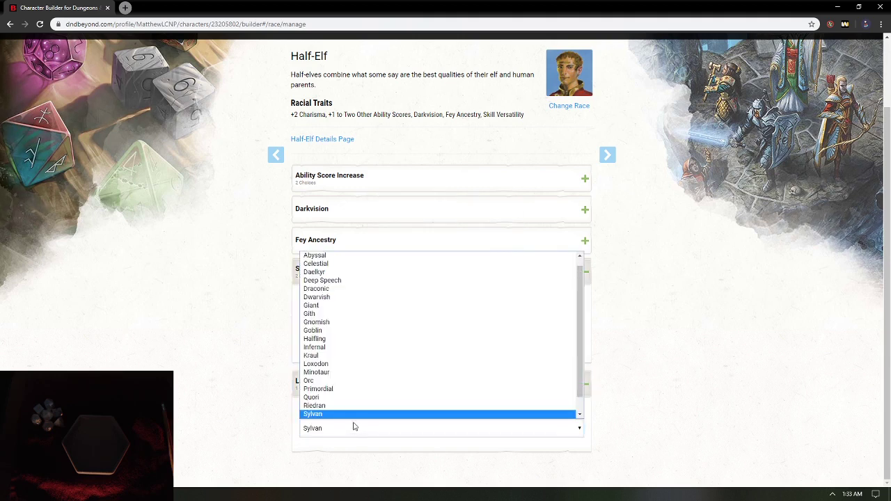
scroll(352, 380, "up", 1)
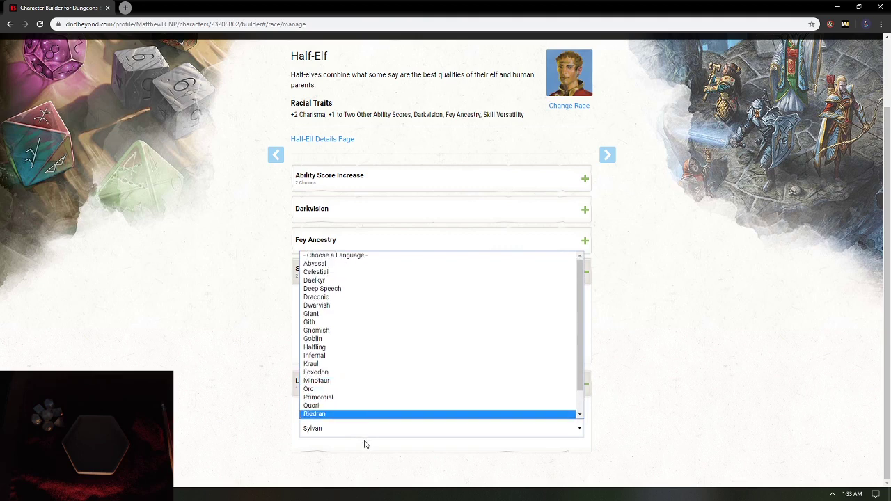
scroll(359, 396, "down", 1)
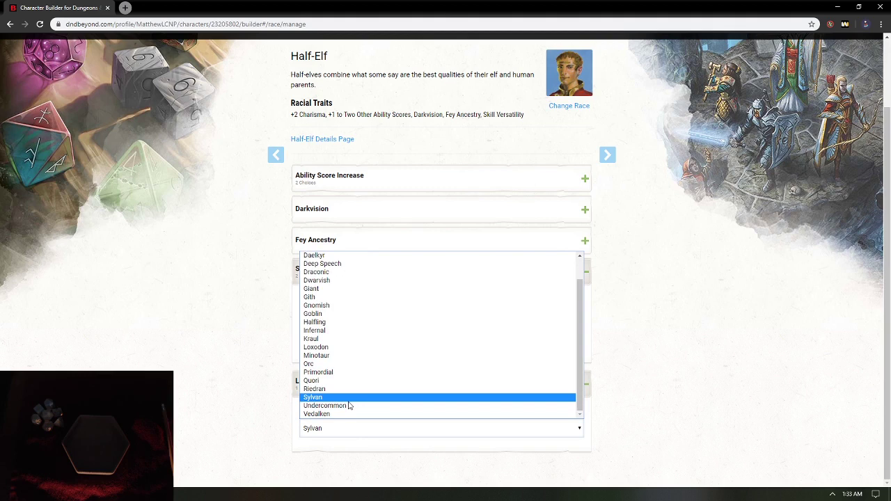
scroll(350, 405, "up", 1)
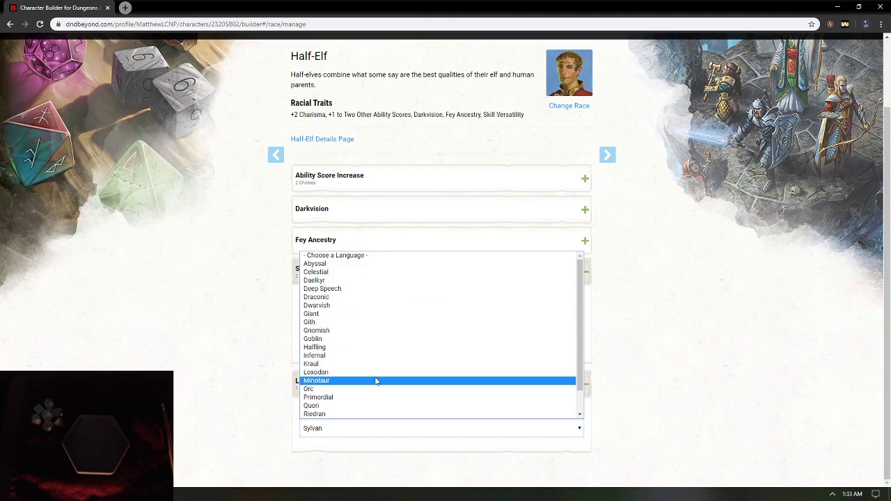
scroll(375, 384, "down", 1)
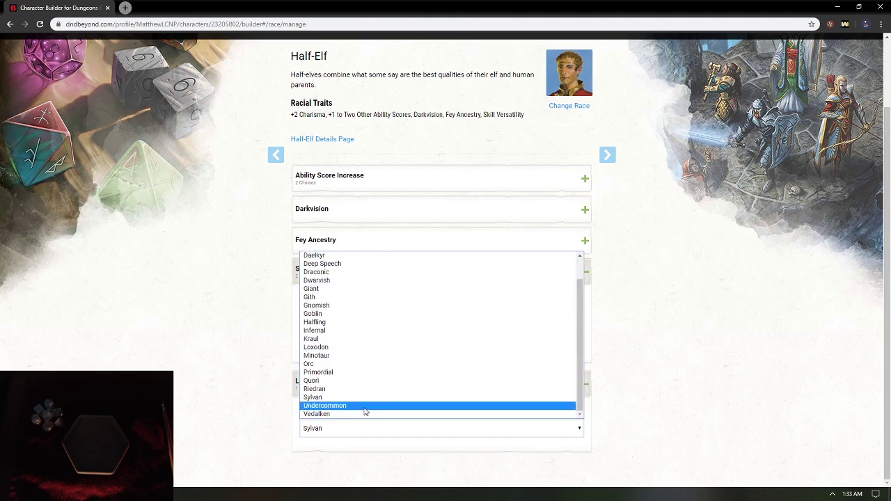
left_click(360, 398)
scroll(430, 407, "up", 1)
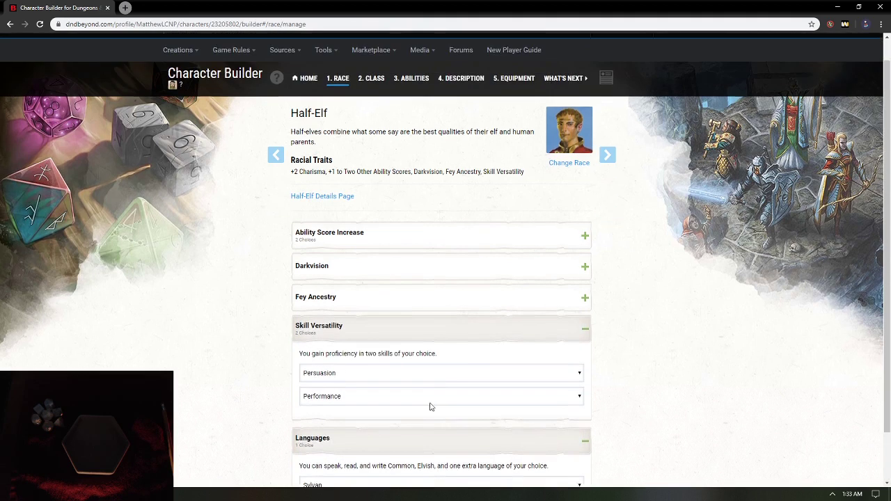
Move on to the class choice and add Bard as the character's class
left_click(608, 156)
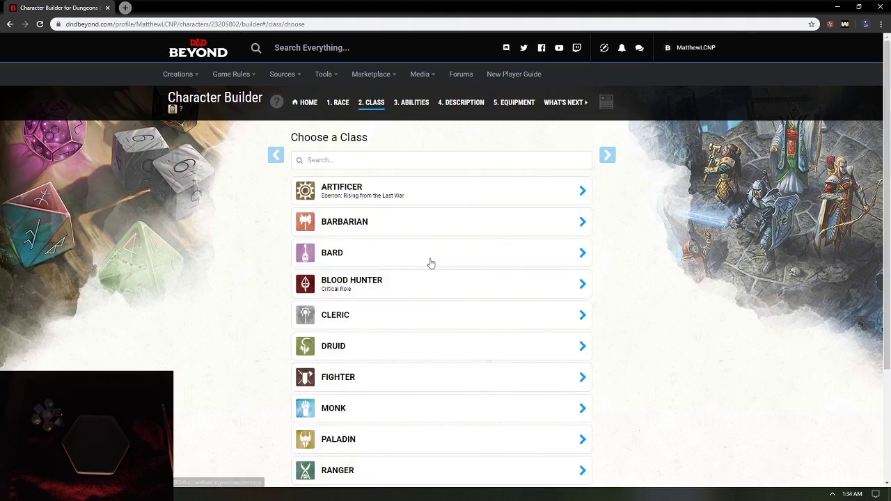
left_click(347, 261)
left_click(405, 419)
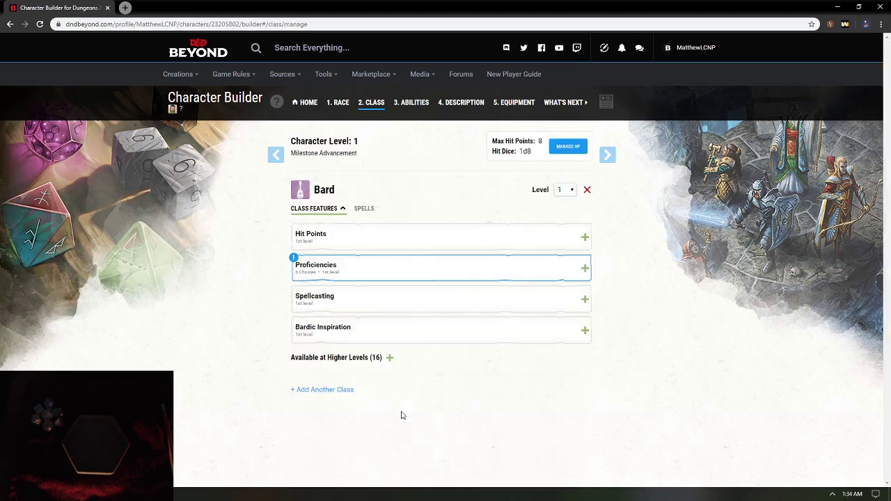
Set the Bard level to 5 and look over the class features listed for it
left_click(562, 192)
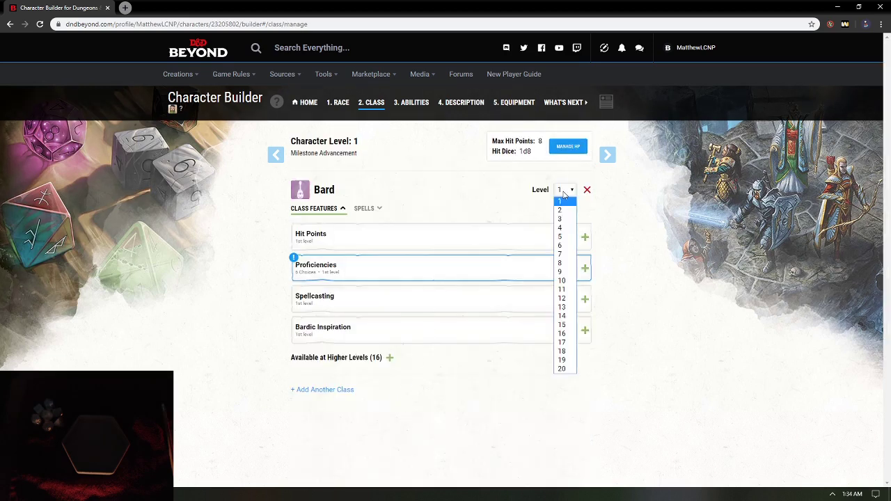
left_click(559, 237)
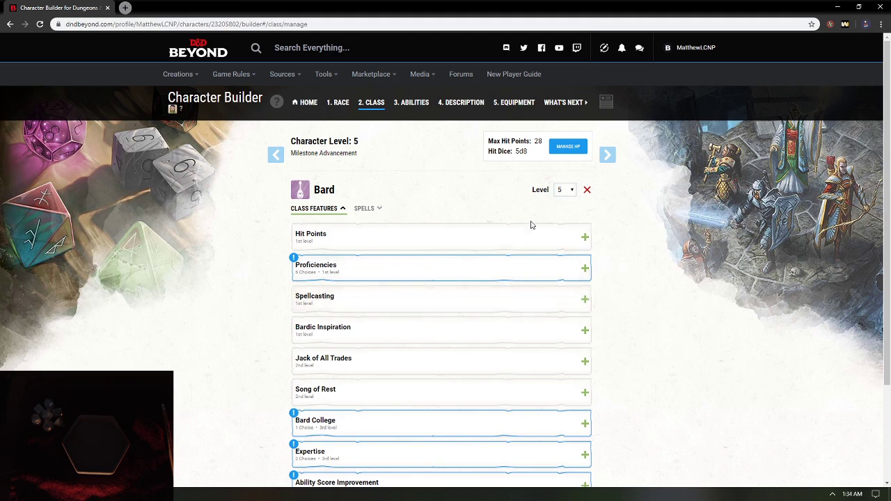
scroll(453, 260, "down", 1)
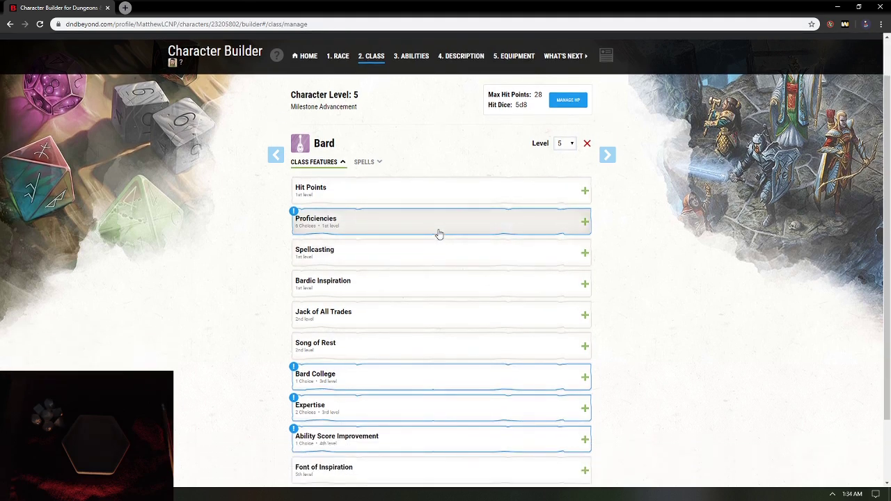
scroll(427, 284, "down", 2)
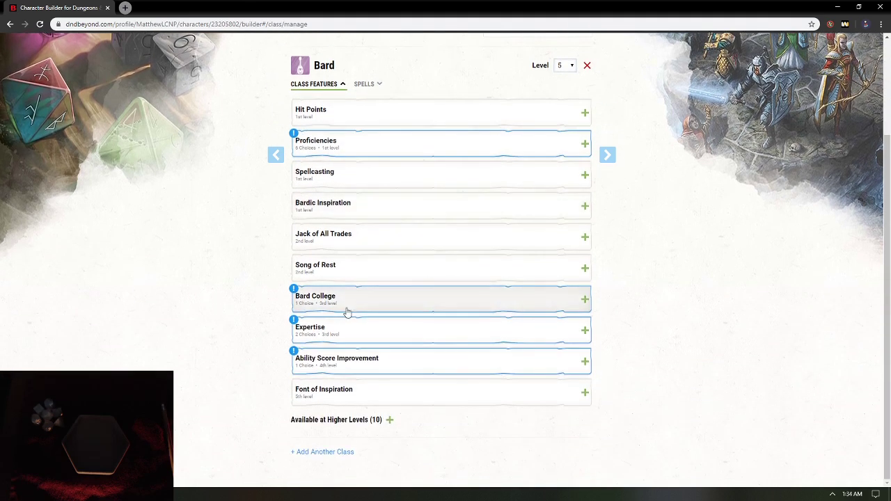
scroll(390, 390, "up", 1)
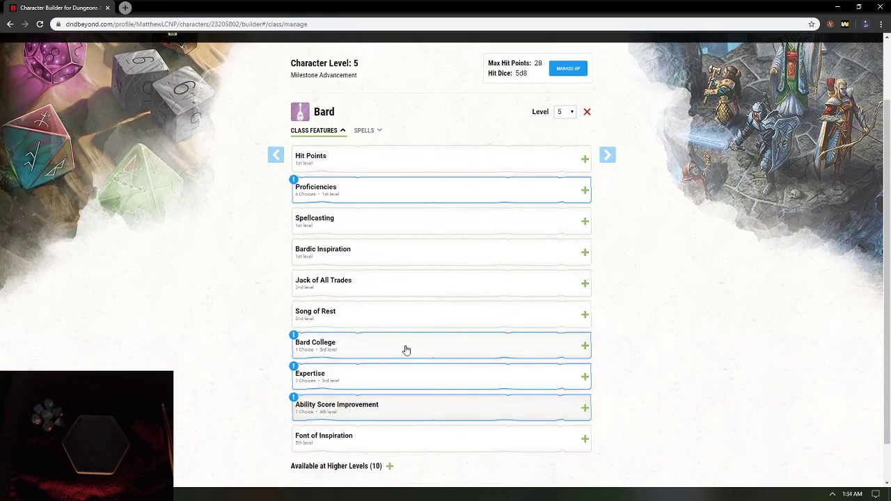
Set the Bard level to 3 and confirm the level down
left_click(573, 110)
left_click(566, 138)
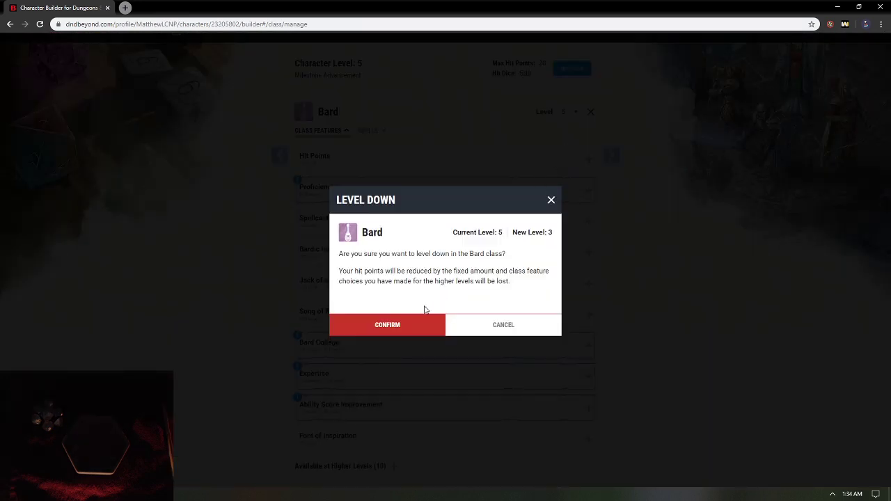
left_click(408, 323)
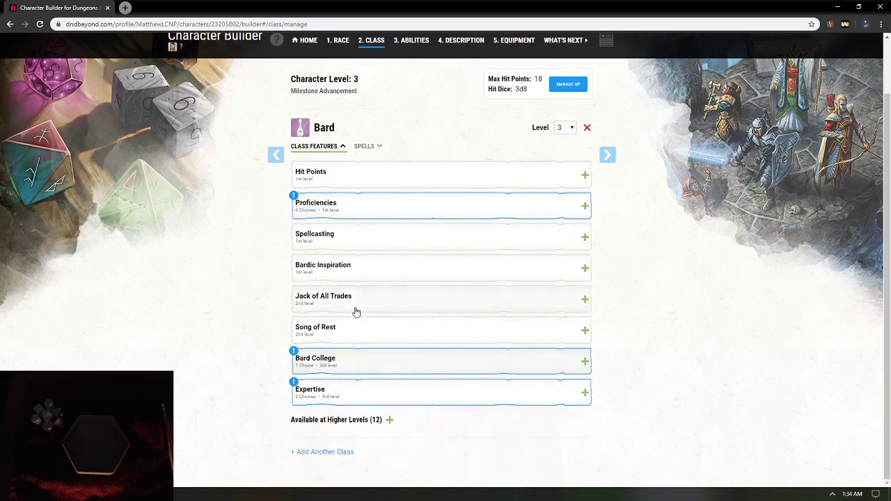
Expand the features available at higher levels and read the Font of Inspiration description, collapsing it again
left_click(390, 420)
scroll(390, 419, "down", 2)
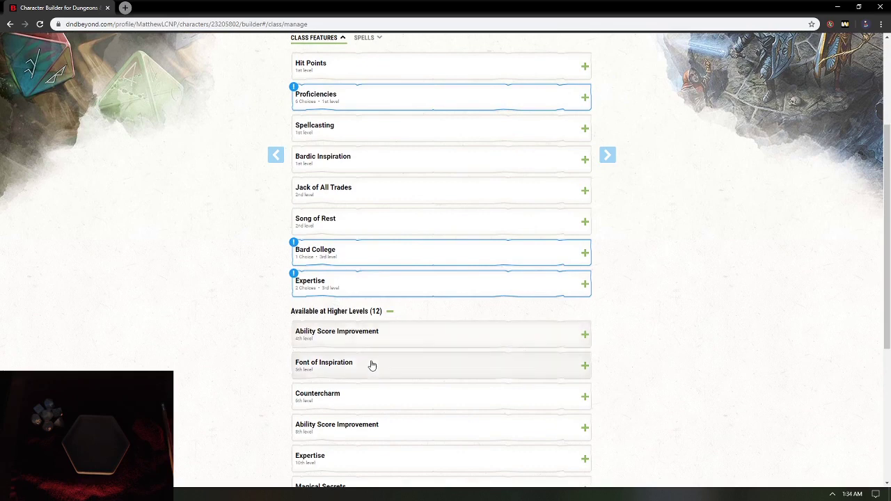
left_click(369, 376)
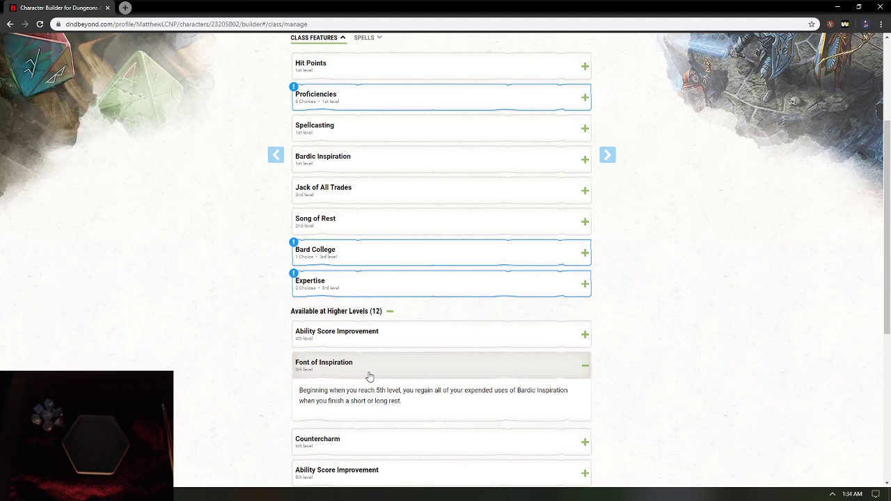
left_click(368, 376)
scroll(370, 376, "up", 1)
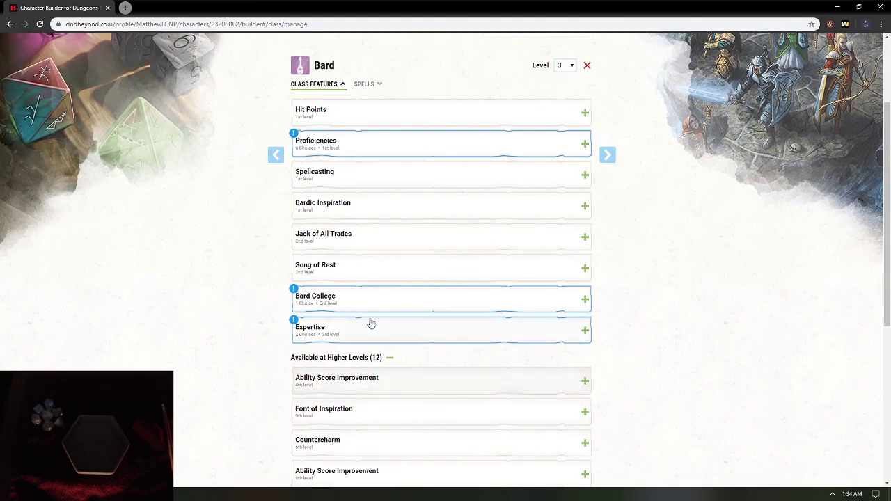
Choose Flute, Horn and Pan Flute as the three musical instruments in the Bard's Proficiencies
left_click(367, 142)
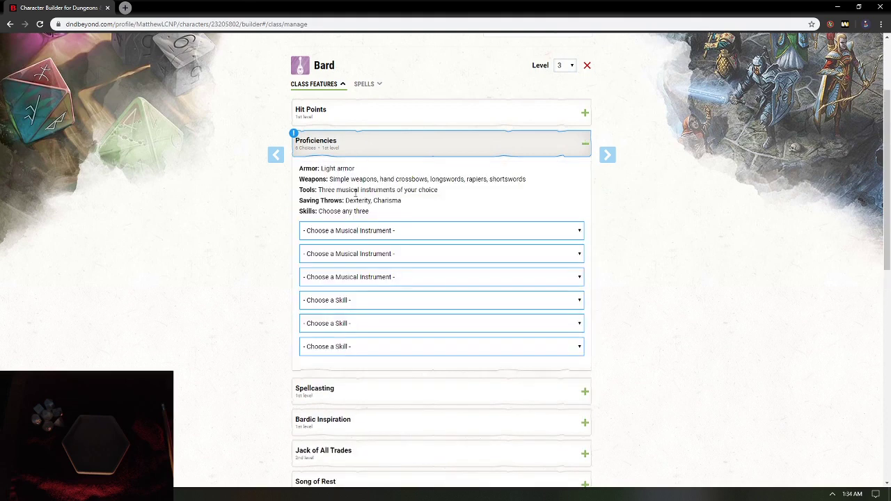
left_click(358, 231)
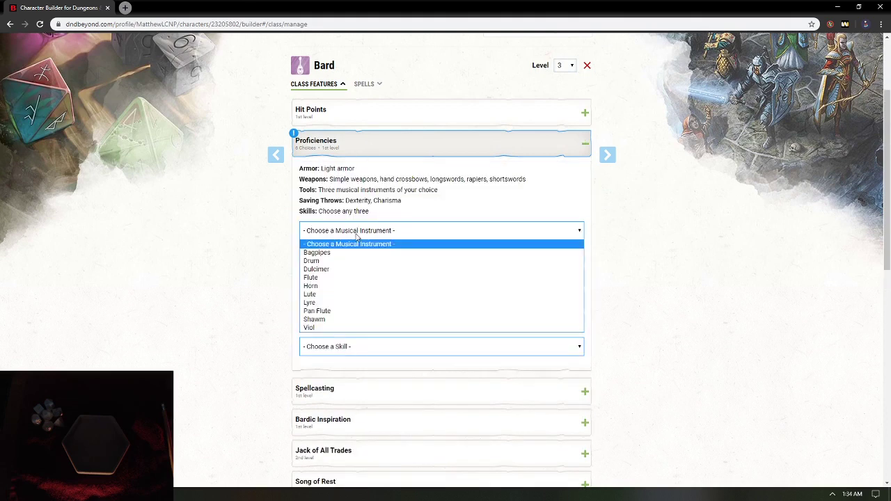
left_click(352, 277)
left_click(348, 254)
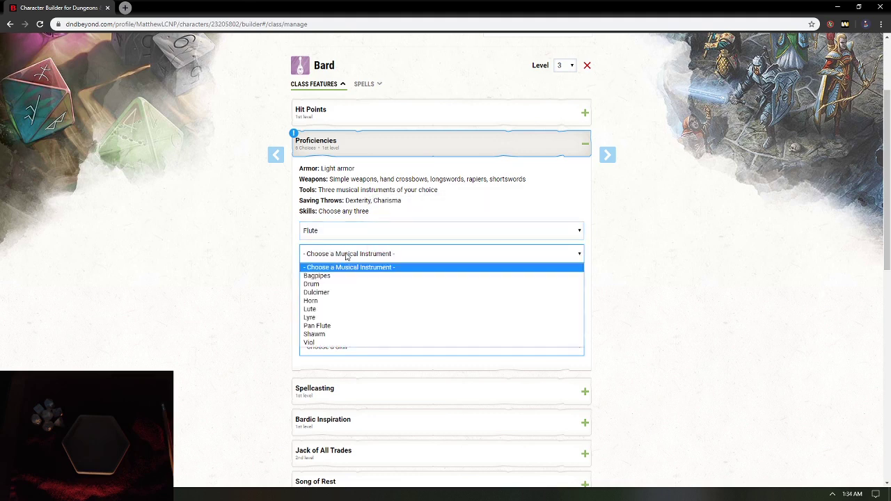
left_click(338, 301)
left_click(336, 277)
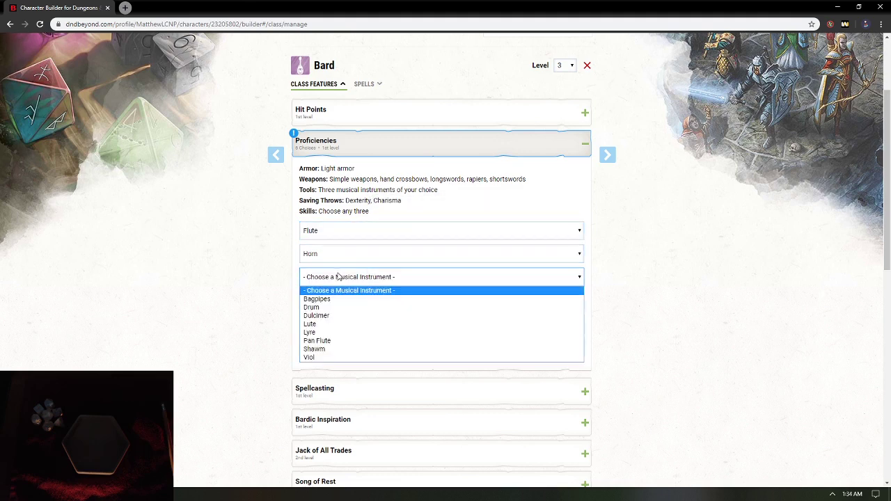
left_click(338, 341)
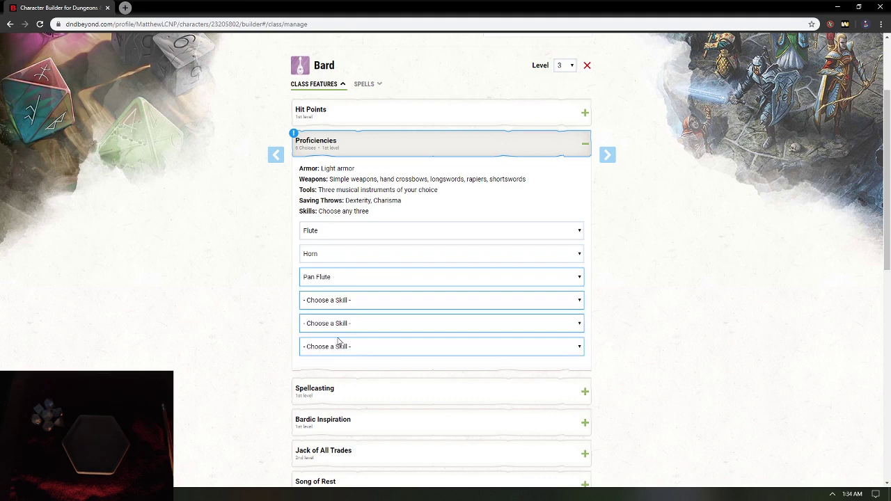
Choose Insight as the first Bard skill proficiency and Athletics as the second
left_click(333, 300)
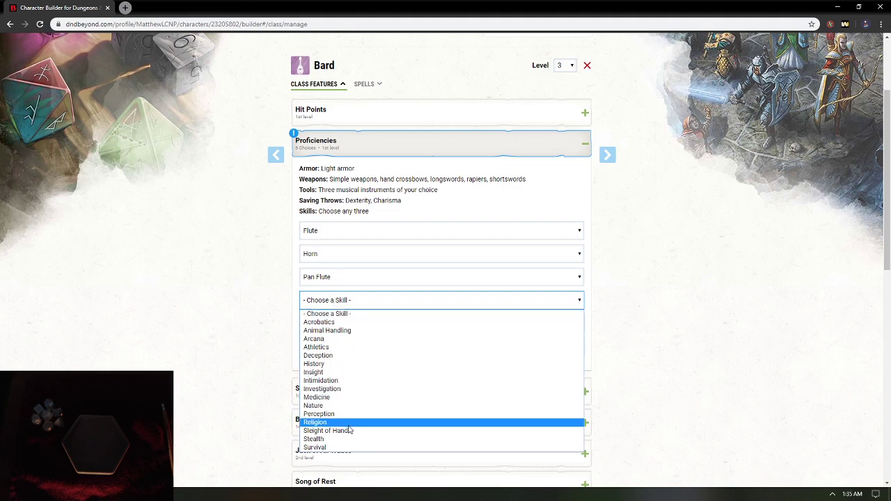
left_click(346, 373)
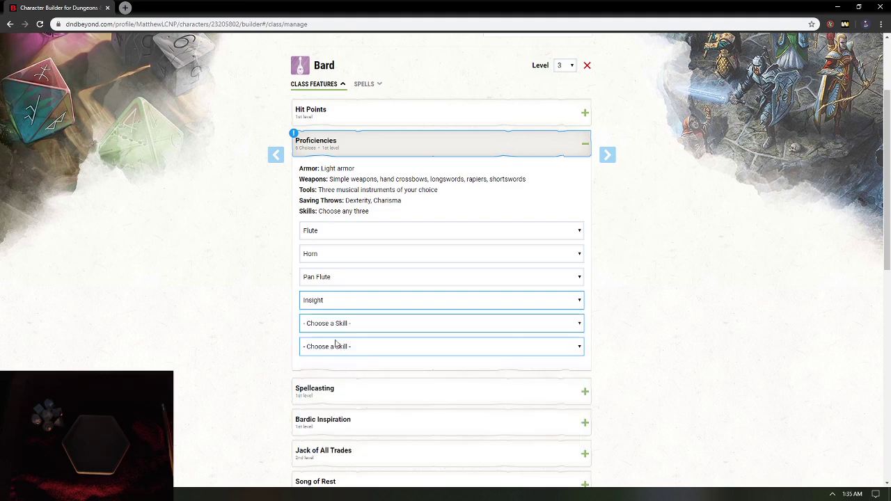
left_click(333, 325)
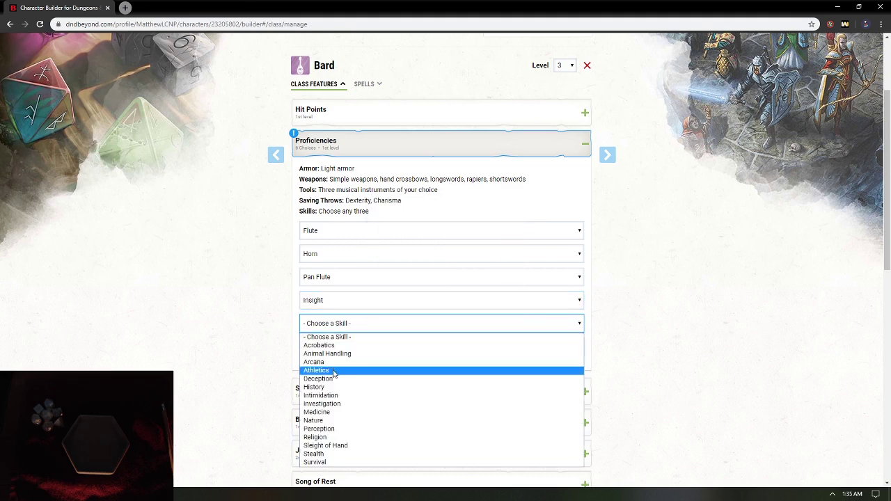
left_click(333, 371)
left_click(337, 349)
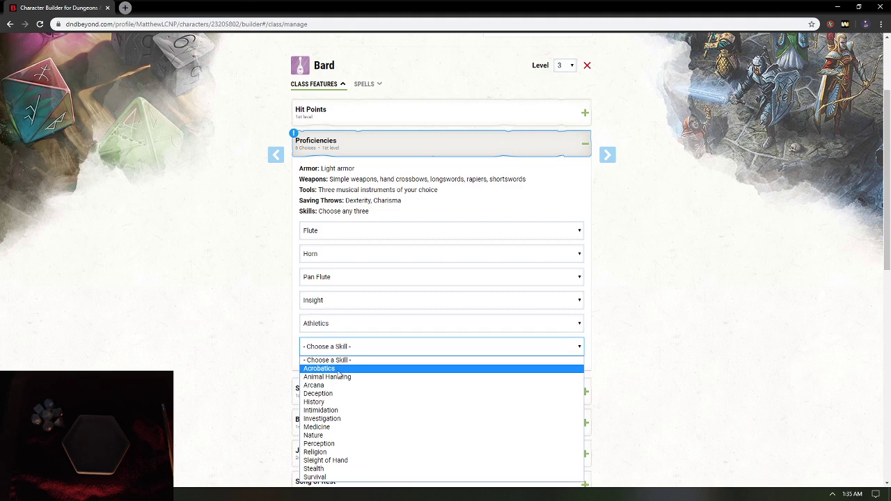
Change the second skill to Acrobatics, choose Perception as the third, and collapse Proficiencies
left_click(327, 321)
left_click(329, 338)
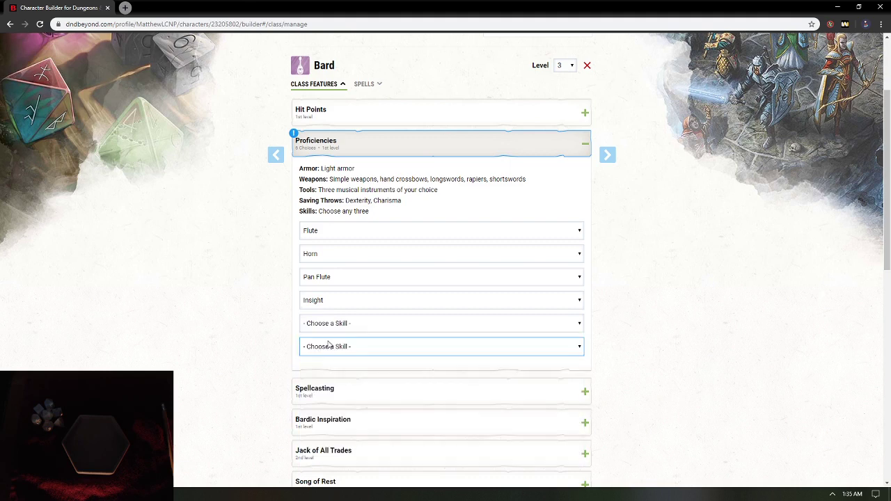
left_click(328, 327)
left_click(328, 346)
left_click(328, 351)
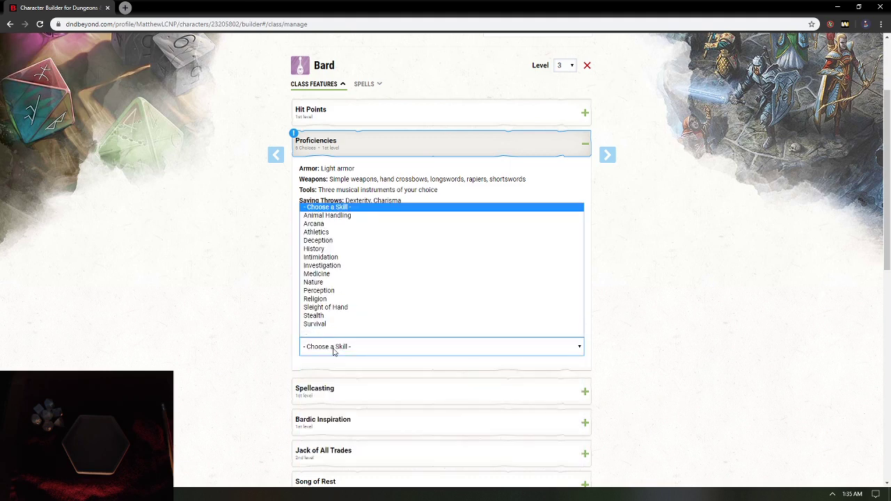
left_click(325, 291)
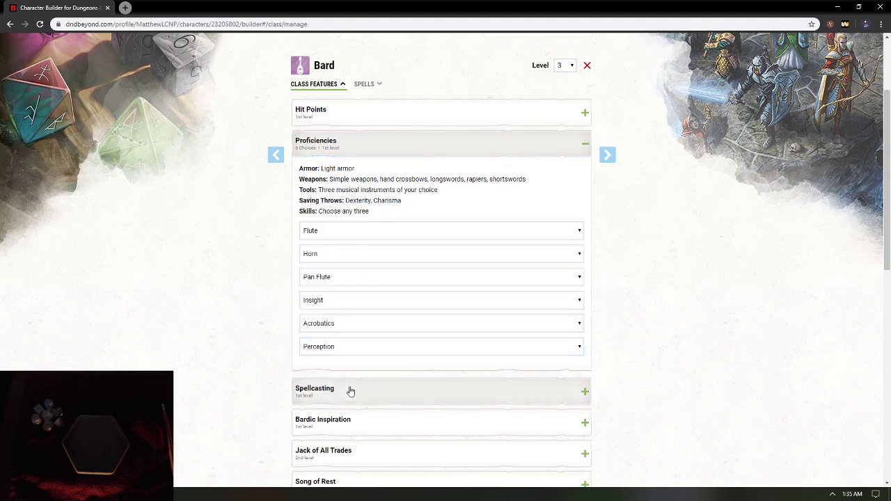
left_click(349, 154)
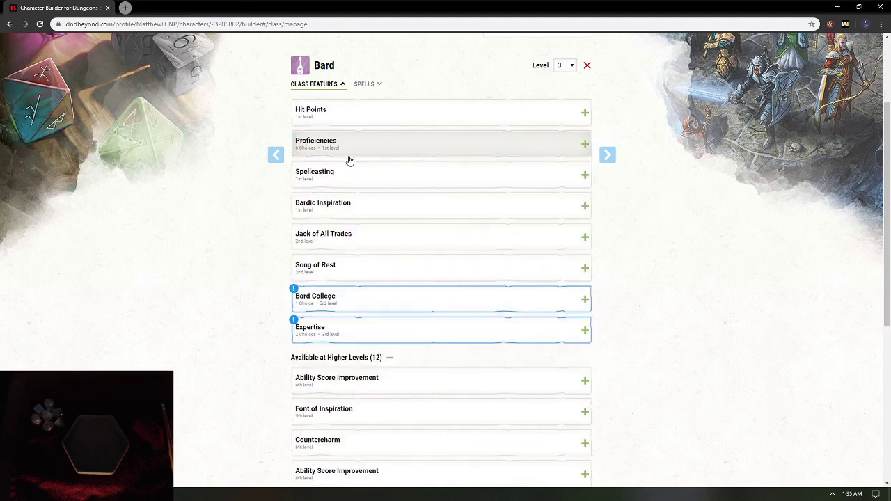
Expand the Bard College feature and choose College of Glamour
left_click(342, 306)
scroll(346, 327, "down", 2)
left_click(351, 290)
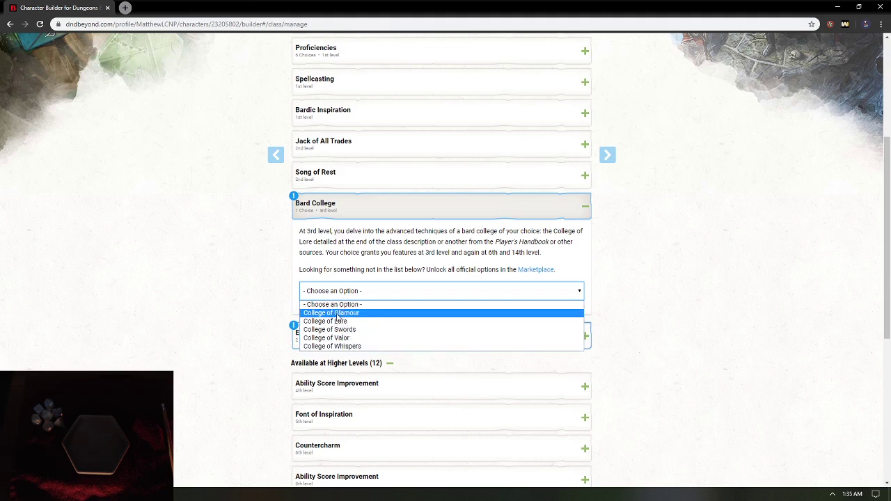
left_click(337, 314)
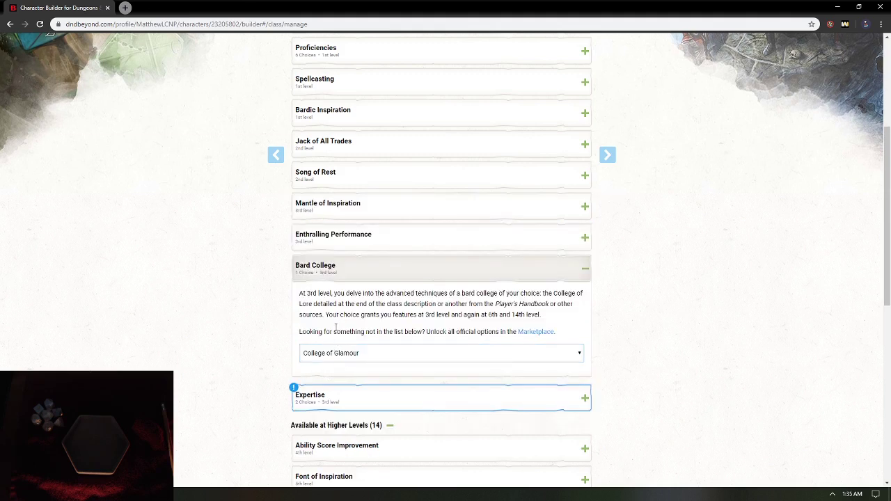
Expand Enthralling Performance and read its full description
left_click(341, 239)
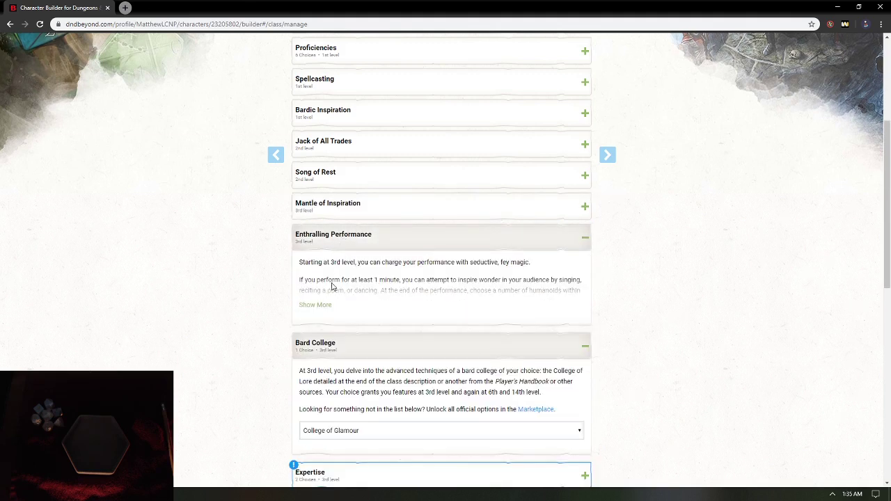
left_click(316, 306)
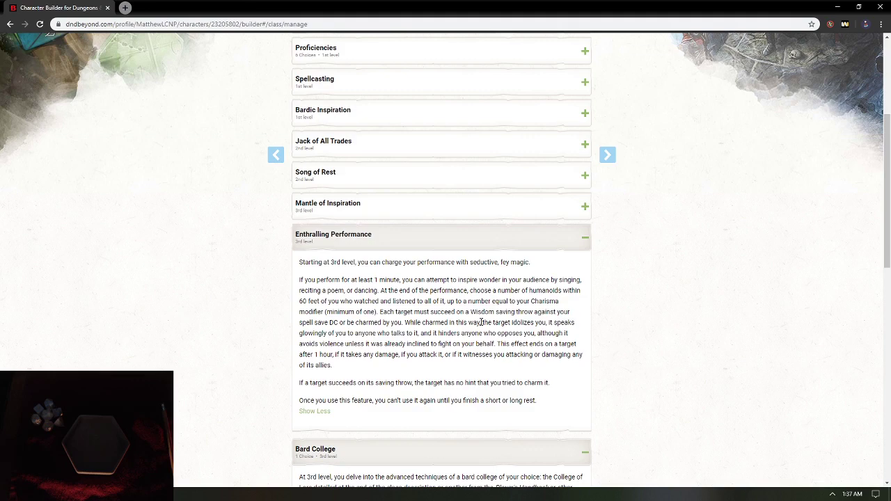
scroll(518, 366, "down", 2)
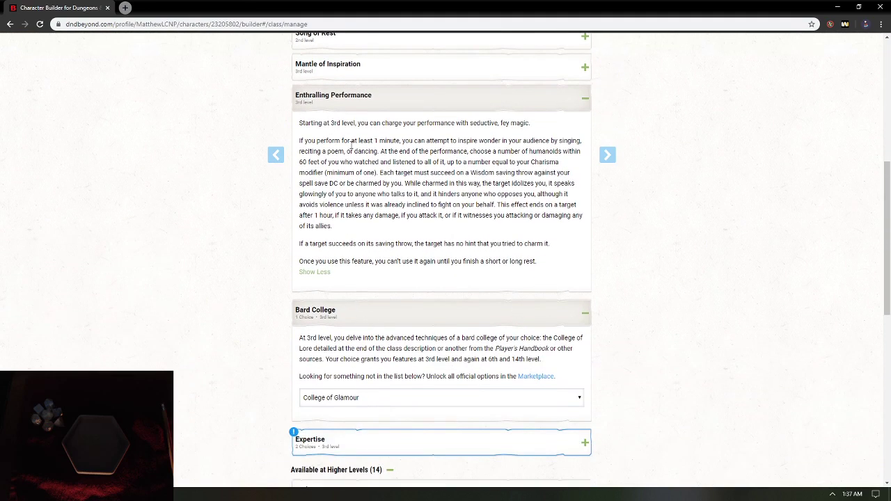
scroll(364, 107, "up", 3)
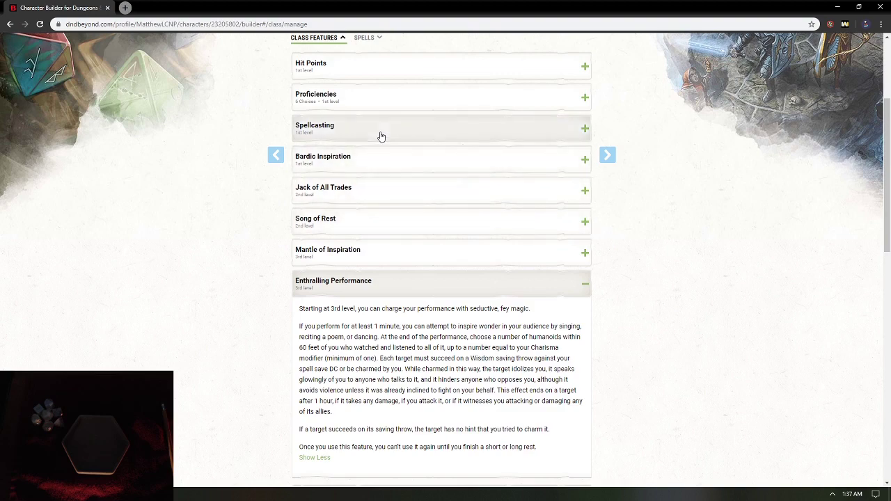
Expand the Expertise feature and choose Performance and Persuasion as its two skills
scroll(374, 237, "down", 3)
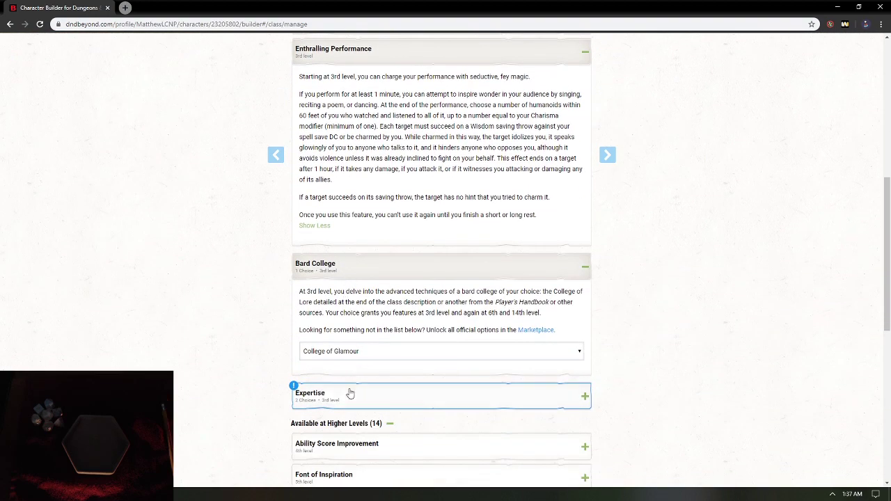
left_click(350, 394)
left_click(331, 456)
scroll(332, 459, "down", 1)
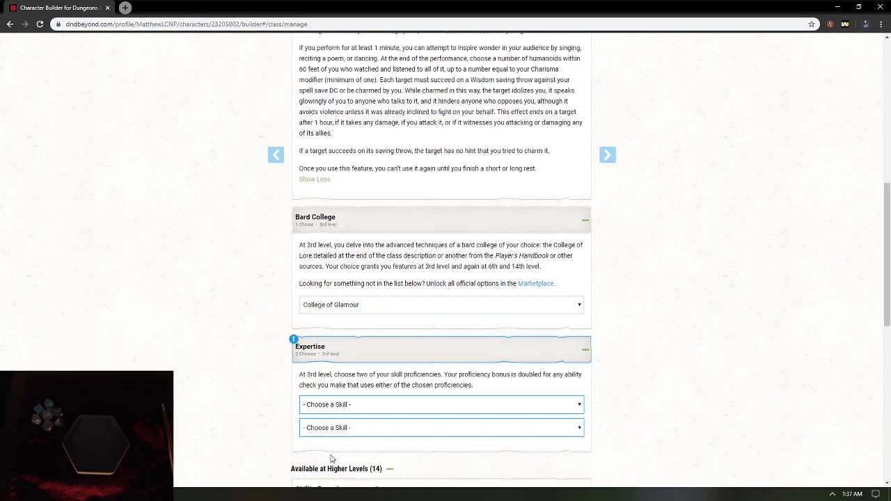
left_click(324, 406)
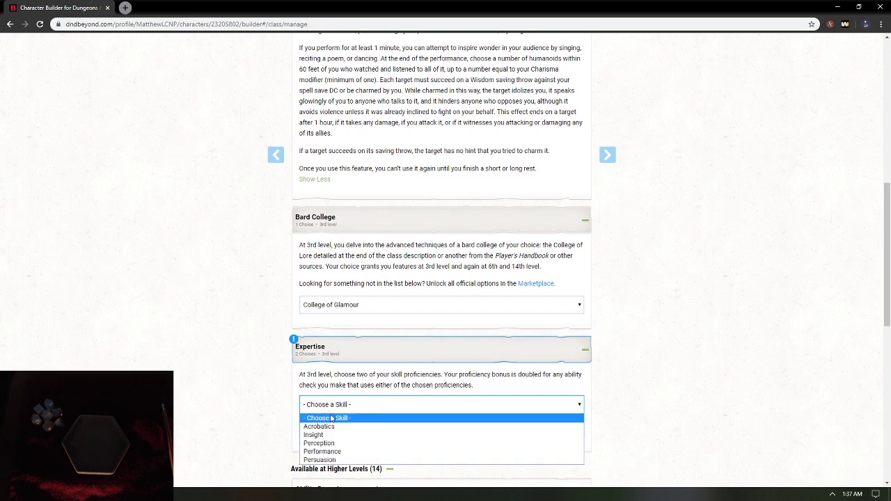
left_click(336, 452)
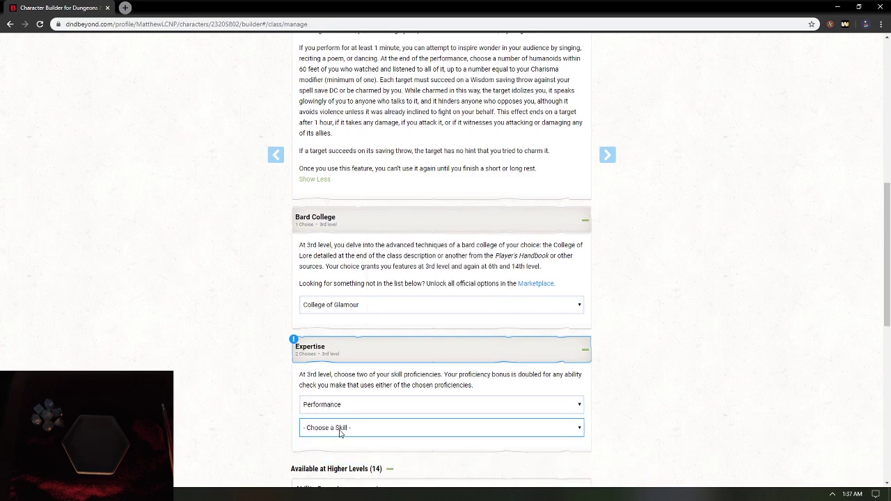
left_click(340, 429)
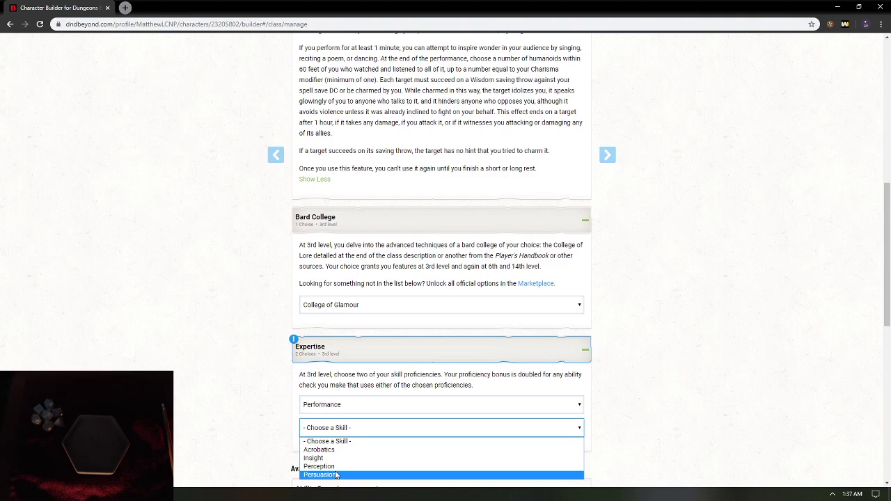
left_click(337, 475)
Collapse the Expertise, Bard College and Enthralling Performance descriptions in the class features list
scroll(334, 472, "down", 2)
scroll(359, 218, "up", 1)
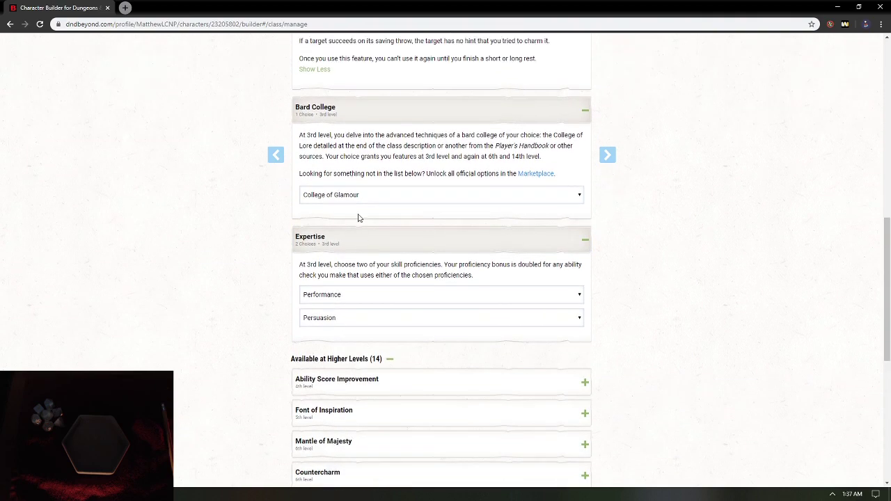
scroll(359, 218, "up", 2)
left_click(354, 233)
left_click(350, 258)
scroll(344, 236, "up", 4)
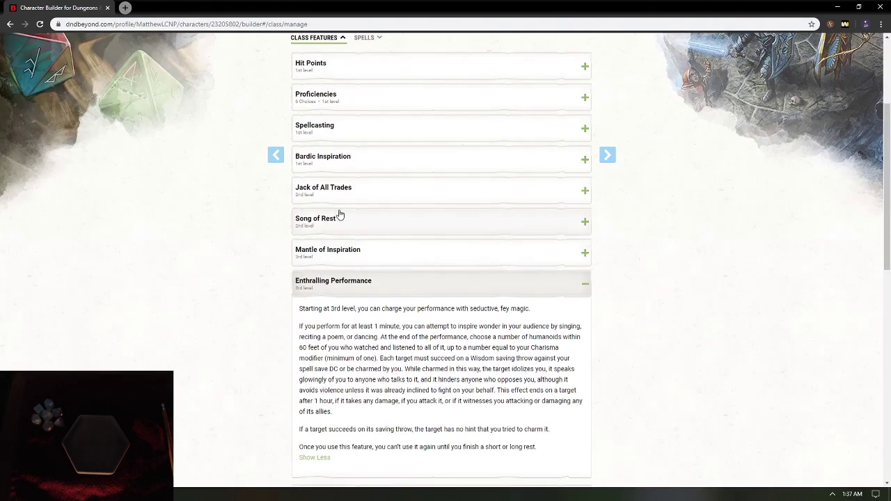
left_click(335, 280)
scroll(339, 288, "down", 2)
scroll(350, 292, "up", 2)
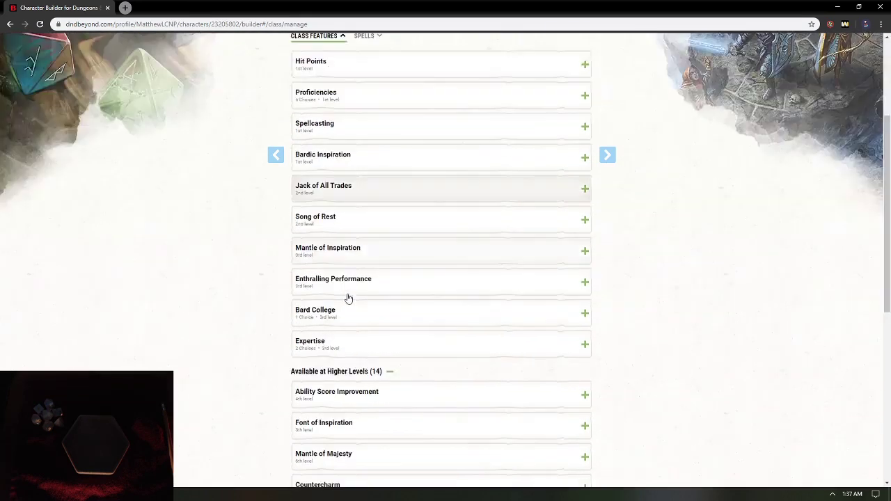
Look over the higher-level Bard features and set the Bard level to 5
scroll(348, 297, "down", 3)
scroll(346, 298, "up", 1)
scroll(390, 238, "up", 4)
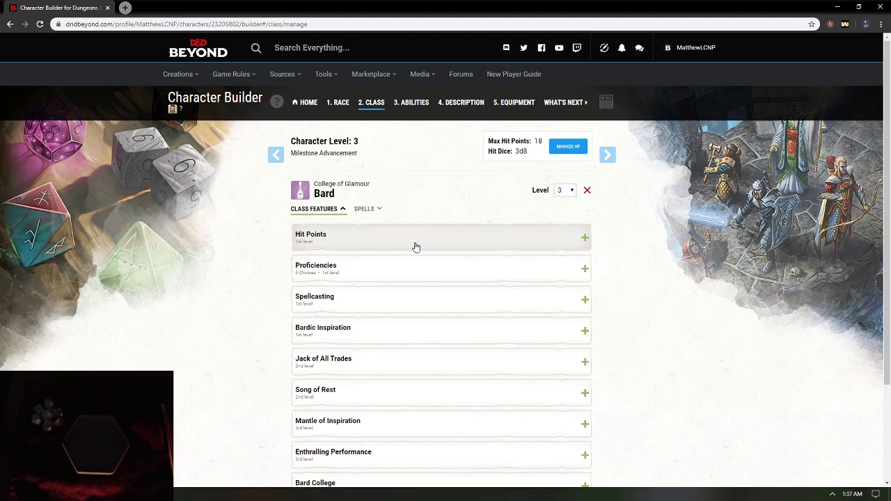
left_click(566, 190)
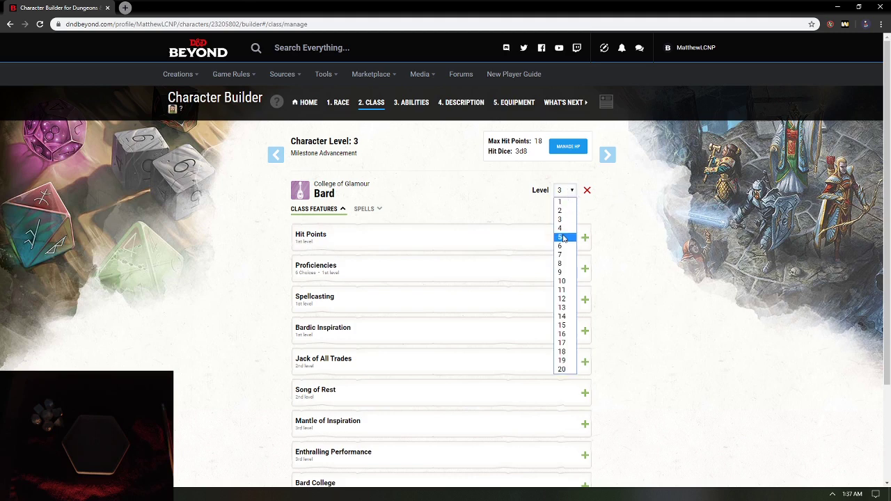
left_click(564, 239)
Take a feat for the 4th-level Ability Score Improvement and choose Keen Mind
scroll(562, 238, "down", 3)
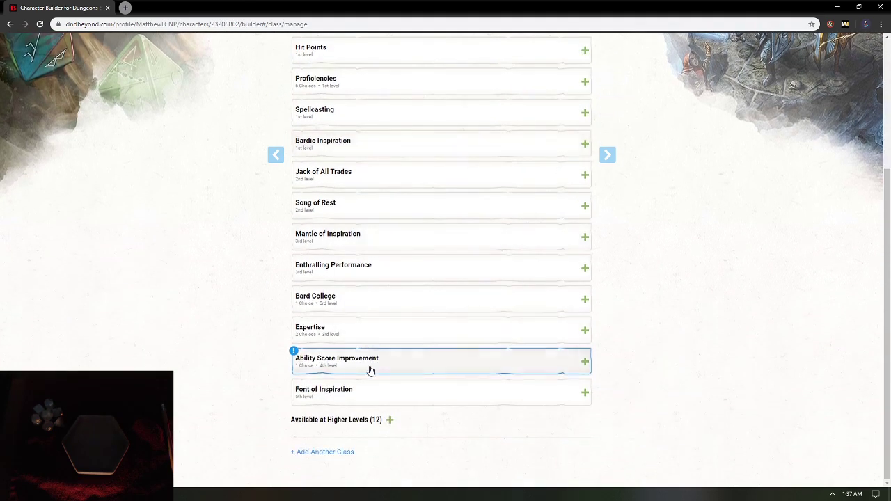
left_click(370, 369)
left_click(367, 443)
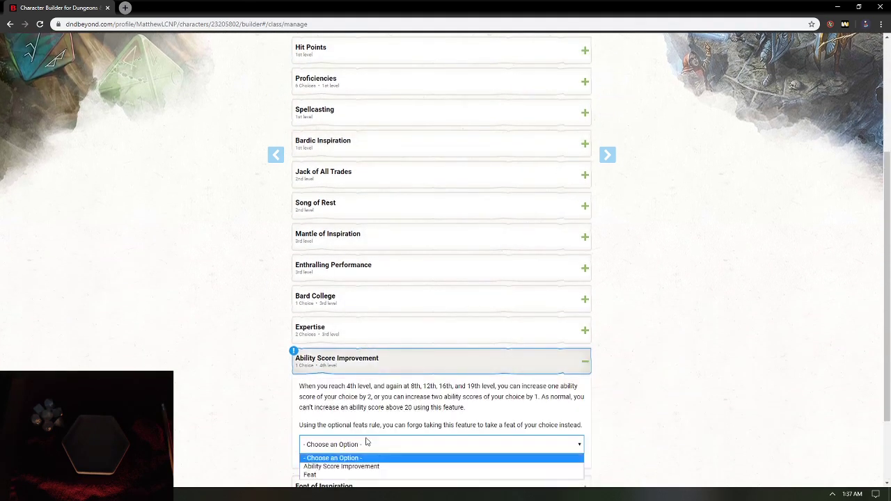
left_click(352, 474)
scroll(344, 445, "down", 2)
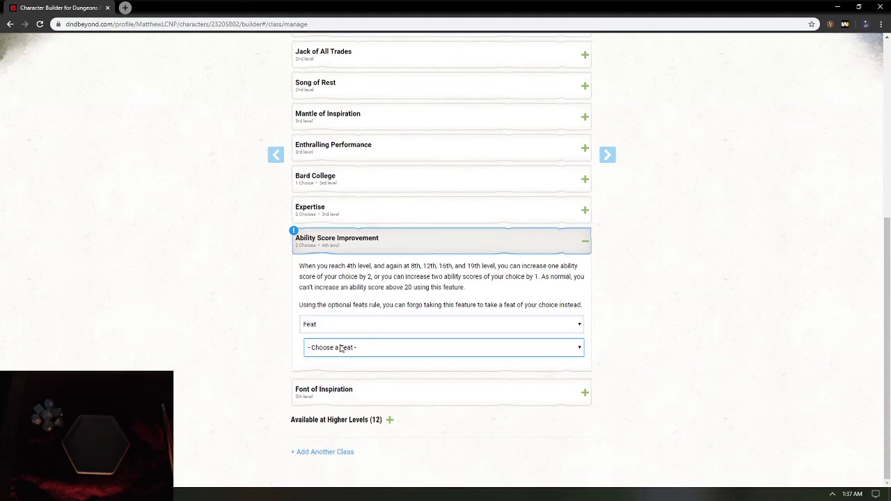
left_click(341, 348)
scroll(338, 334, "down", 1)
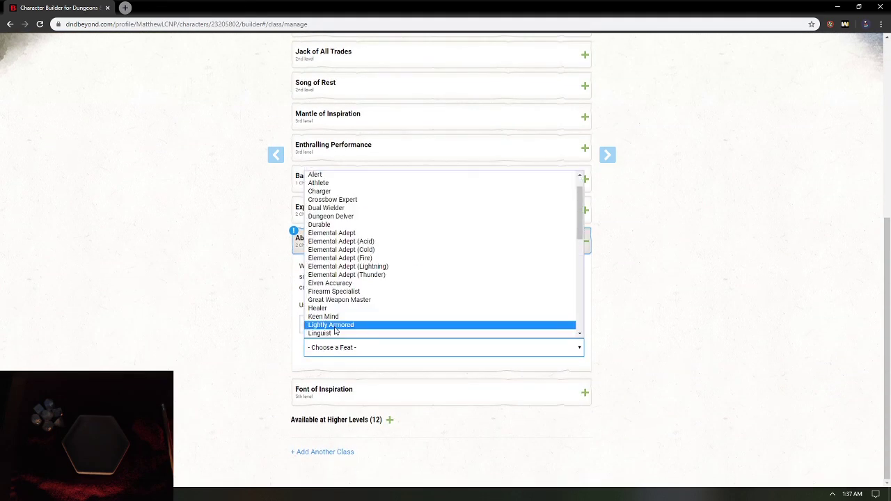
left_click(347, 316)
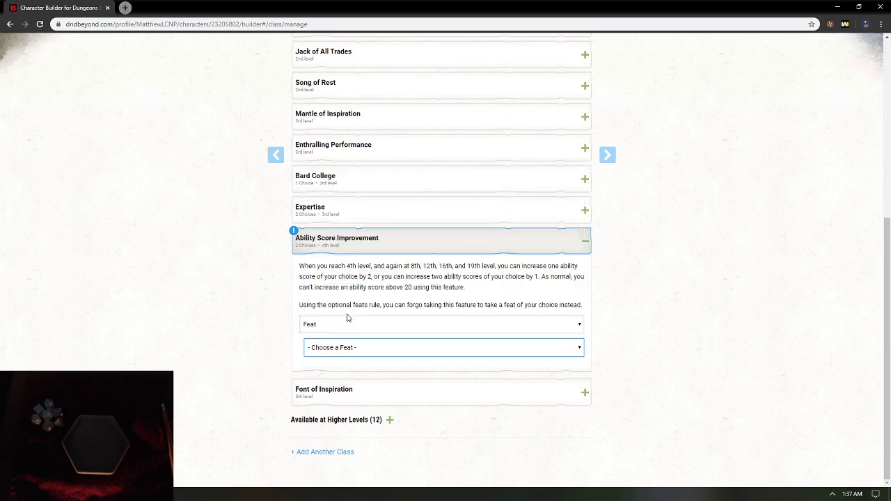
Change the 4th-level feat to Tavern Brawler to read its benefits
left_click(353, 350)
scroll(353, 334, "down", 8)
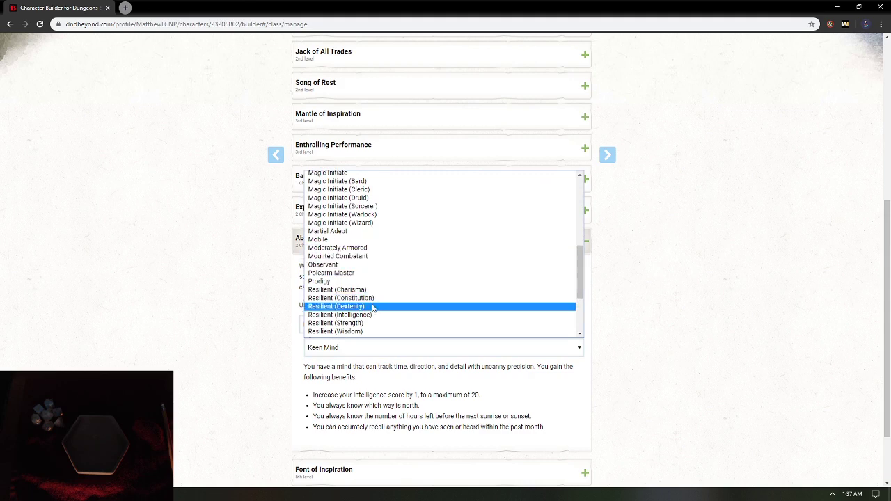
scroll(369, 313, "down", 4)
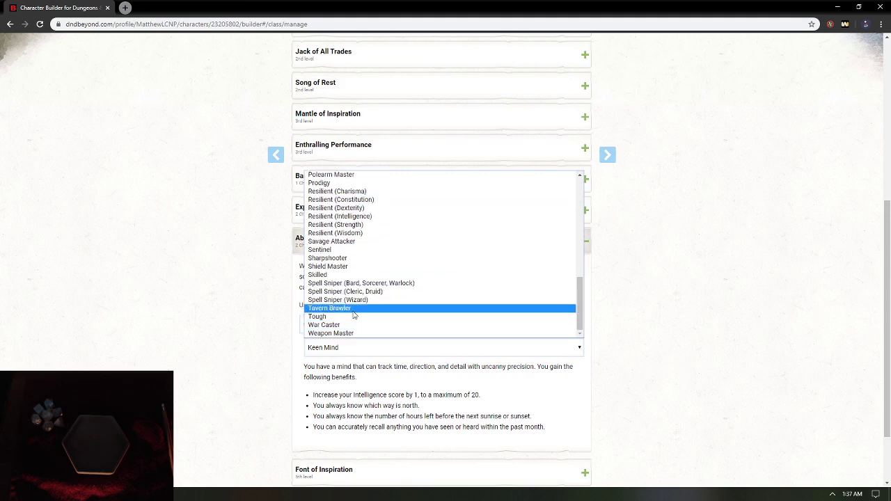
left_click(354, 308)
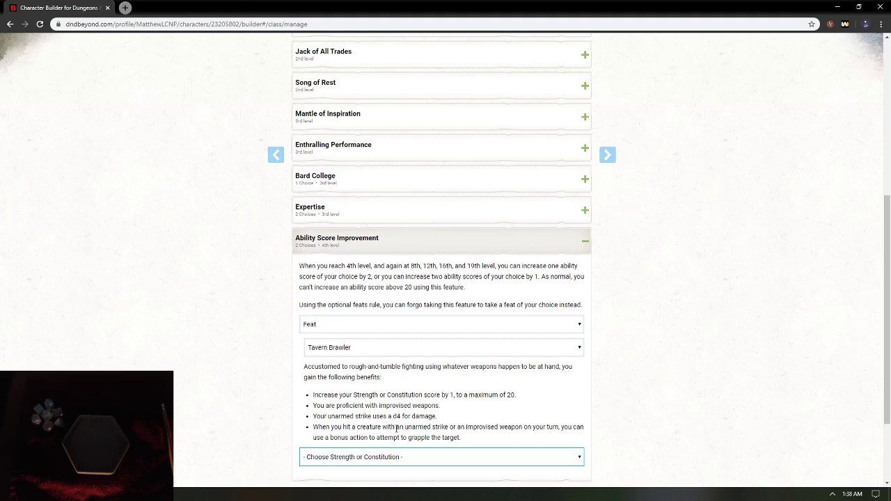
Browse the full list of feats and change the 4th-level feat to Actor
left_click(364, 345)
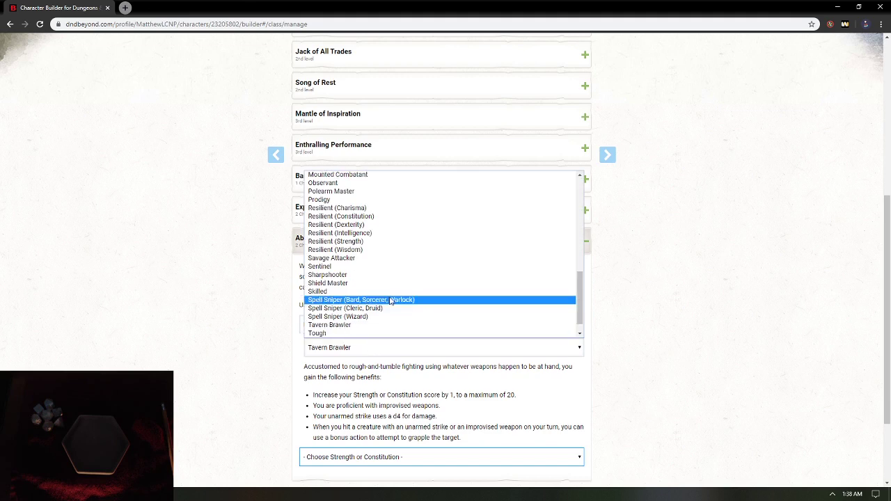
scroll(388, 299, "down", 1)
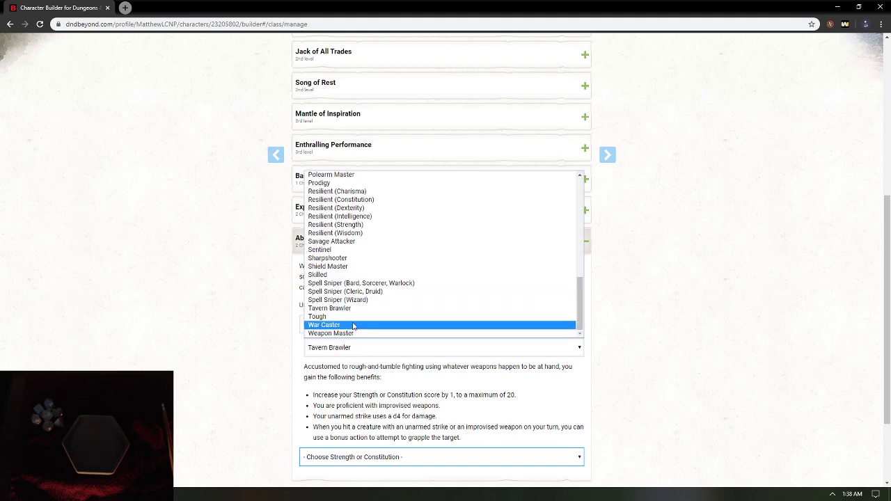
scroll(353, 325, "up", 4)
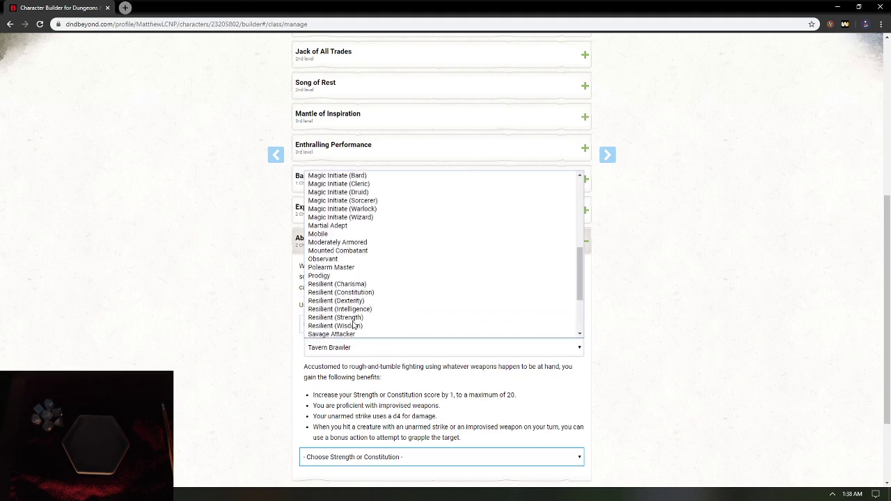
scroll(353, 325, "down", 4)
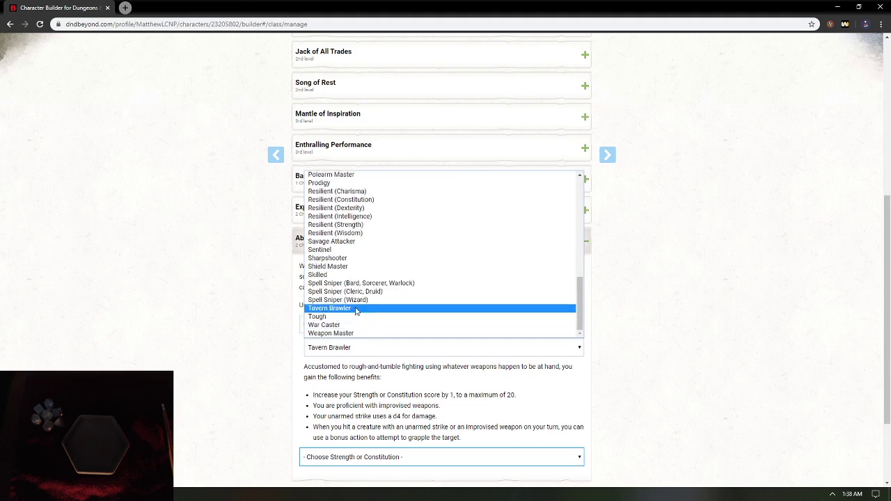
scroll(357, 308, "up", 15)
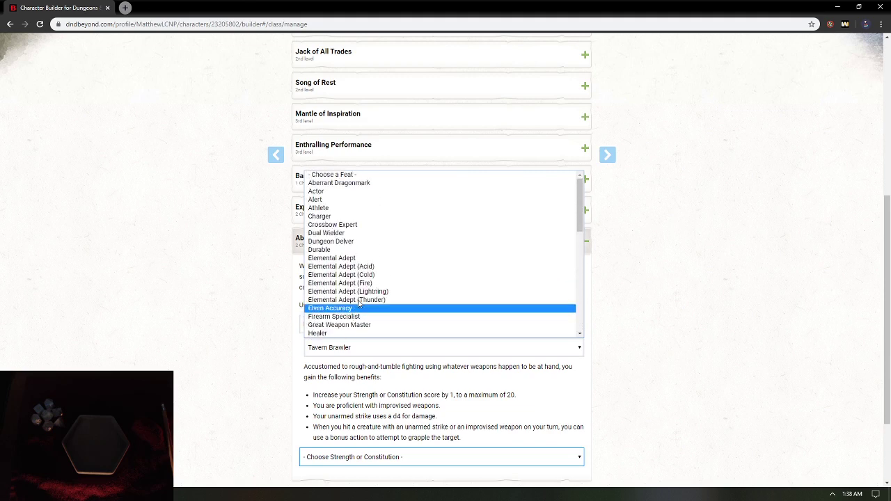
scroll(362, 288, "down", 4)
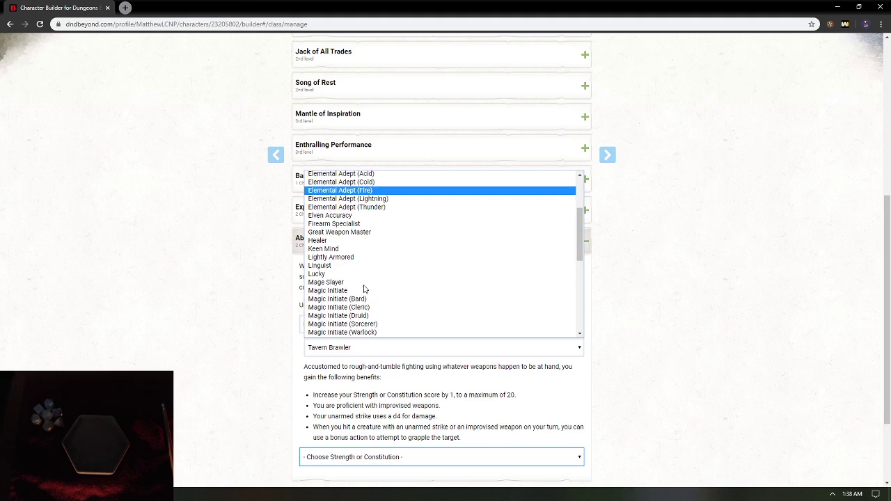
scroll(364, 289, "down", 3)
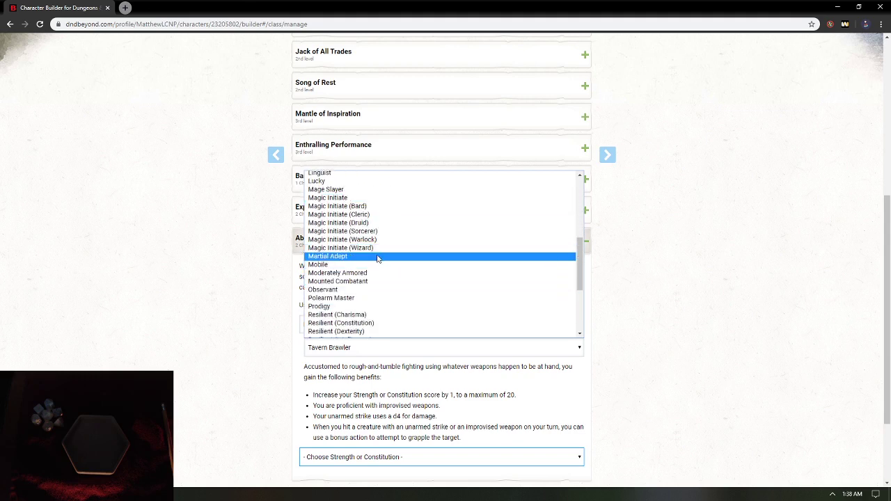
scroll(376, 264, "up", 3)
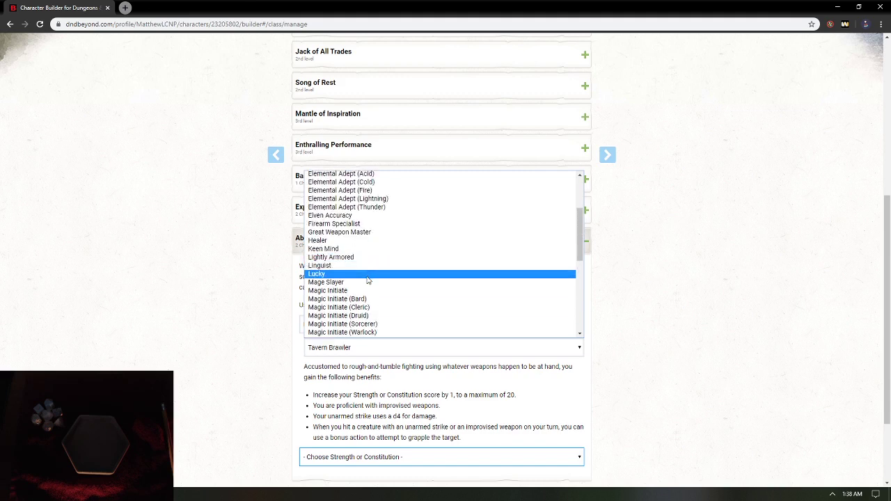
scroll(368, 280, "up", 3)
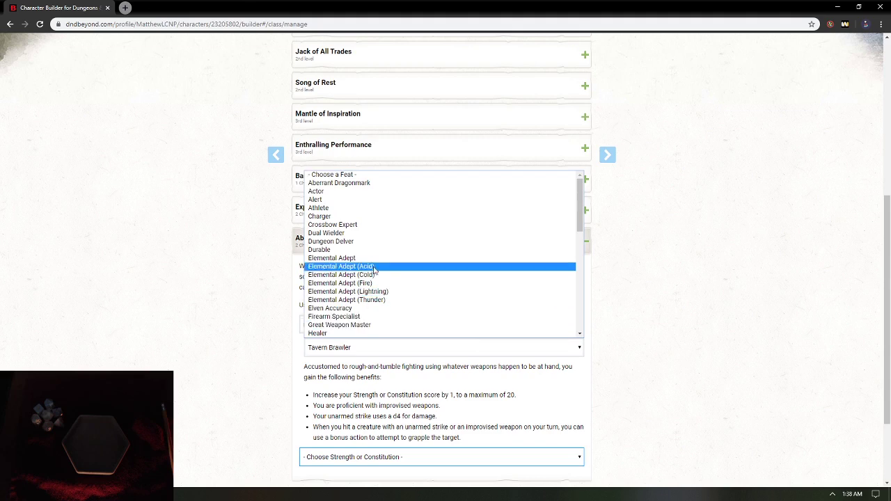
left_click(355, 193)
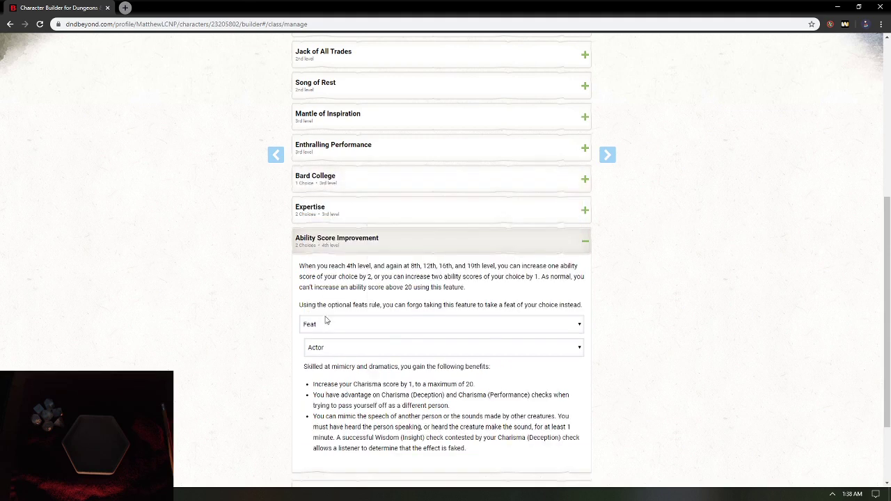
Change the 4th-level feat to Skilled and immediately replace it with Savage Attacker
scroll(378, 357, "down", 1)
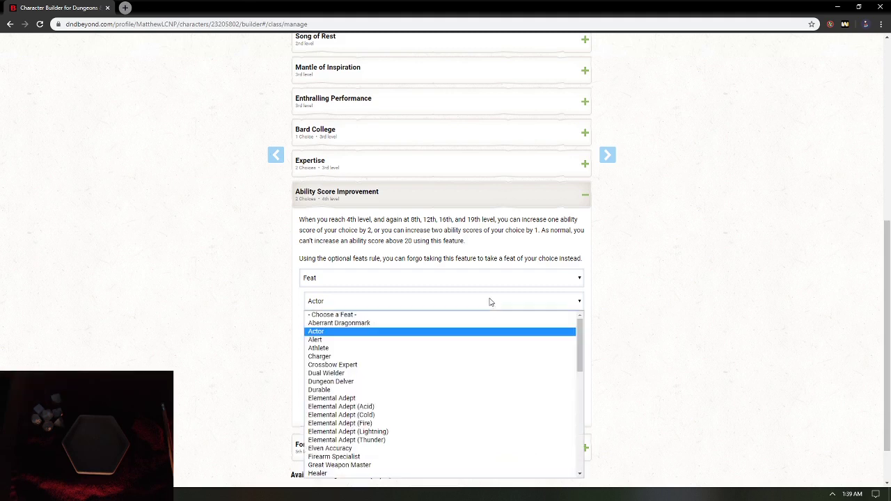
left_click(491, 301)
scroll(504, 393, "down", 10)
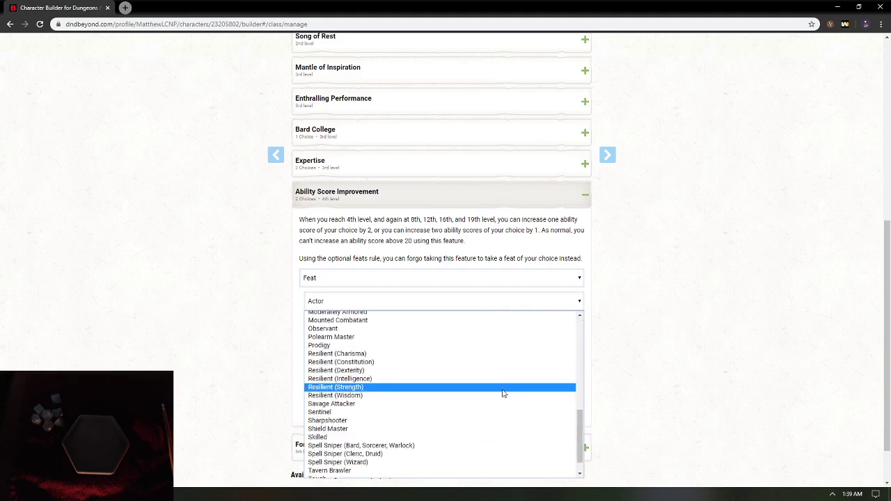
left_click(418, 437)
left_click(369, 307)
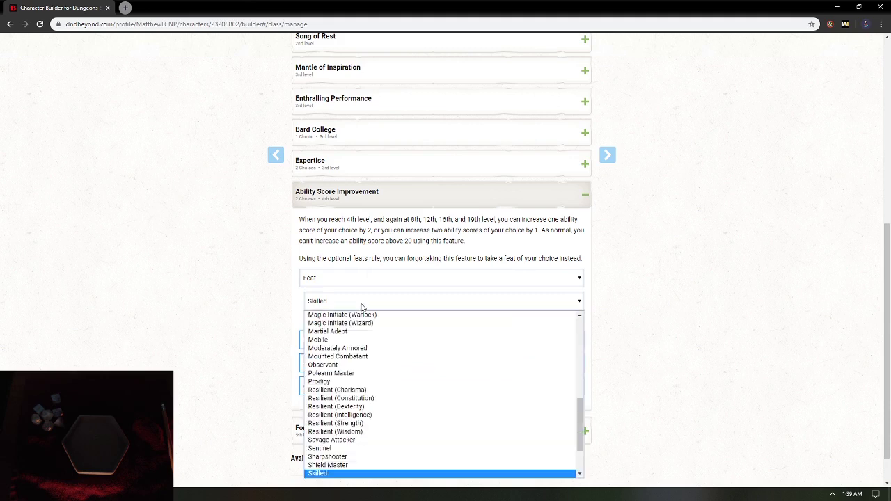
scroll(351, 417, "down", 3)
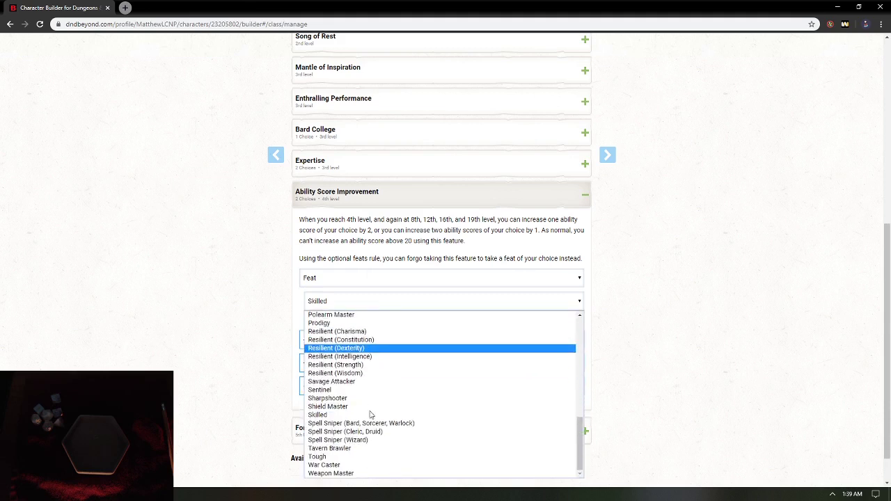
left_click(347, 382)
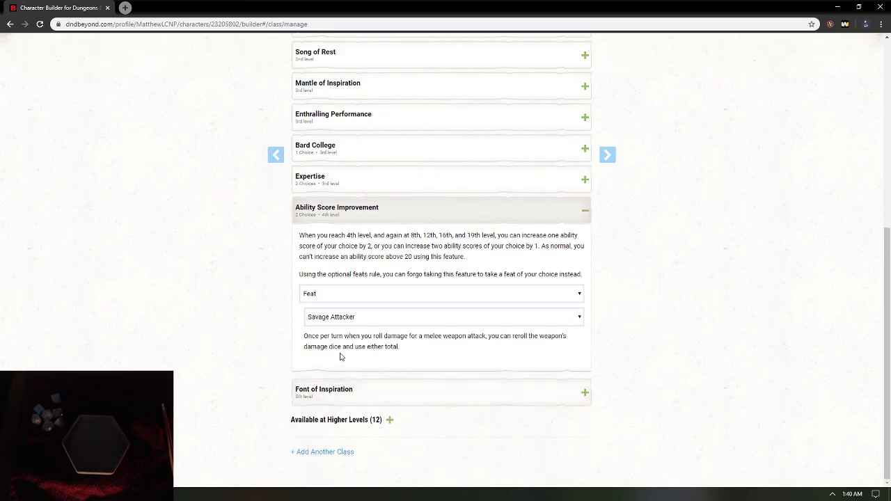
Look through the remaining feats and change the 4th-level feat to Linguist
left_click(348, 320)
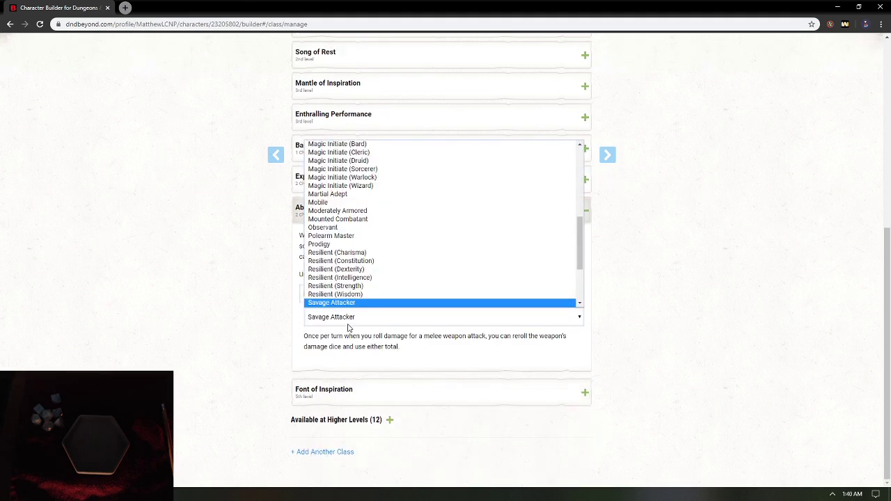
scroll(346, 278, "down", 4)
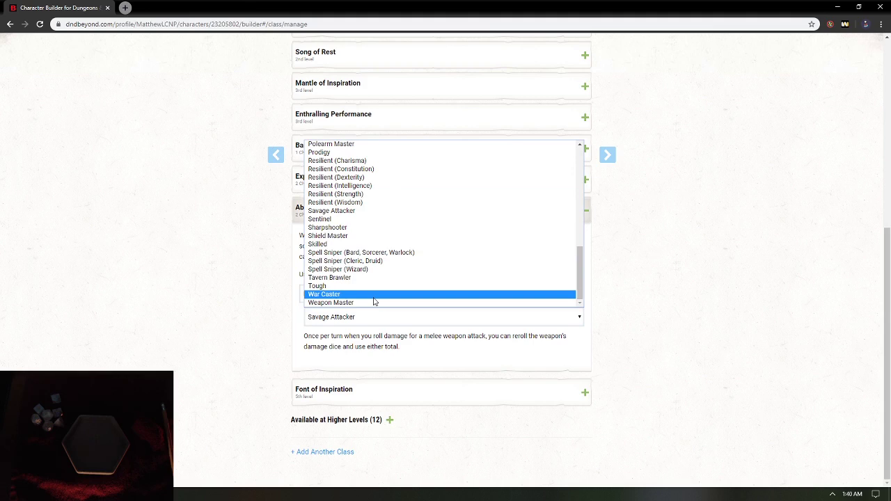
scroll(369, 257, "up", 8)
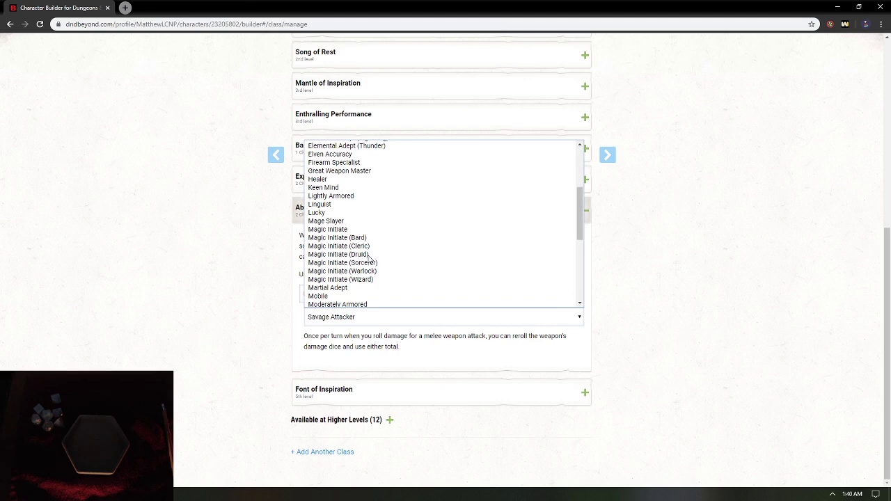
left_click(345, 205)
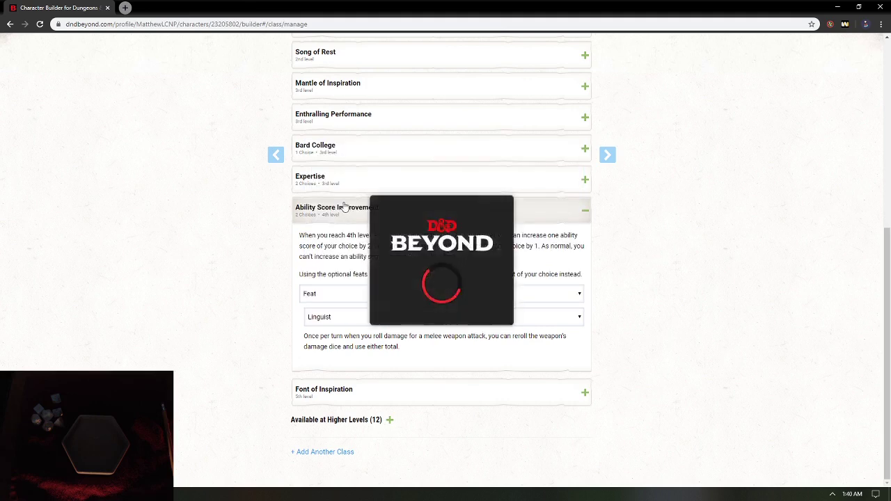
Set the 4th-level feat to Lucky, expand its full description, and collapse the Ability Score Improvement feature
left_click(347, 309)
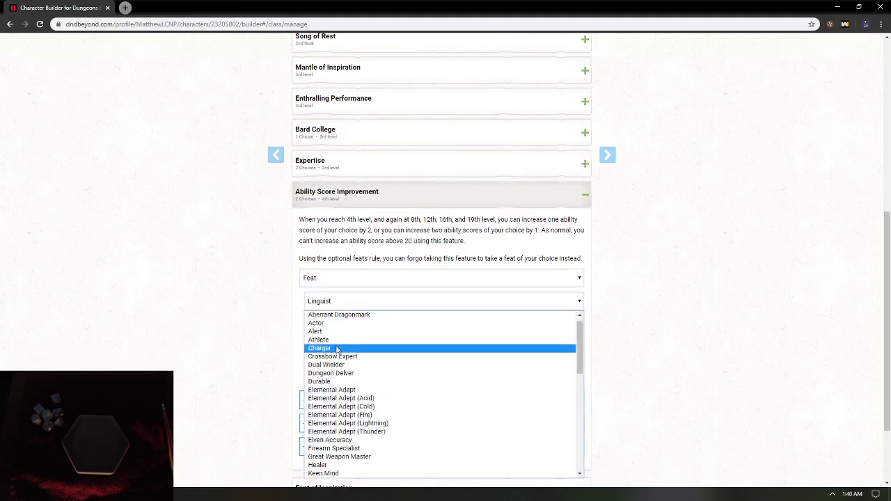
scroll(342, 376, "down", 4)
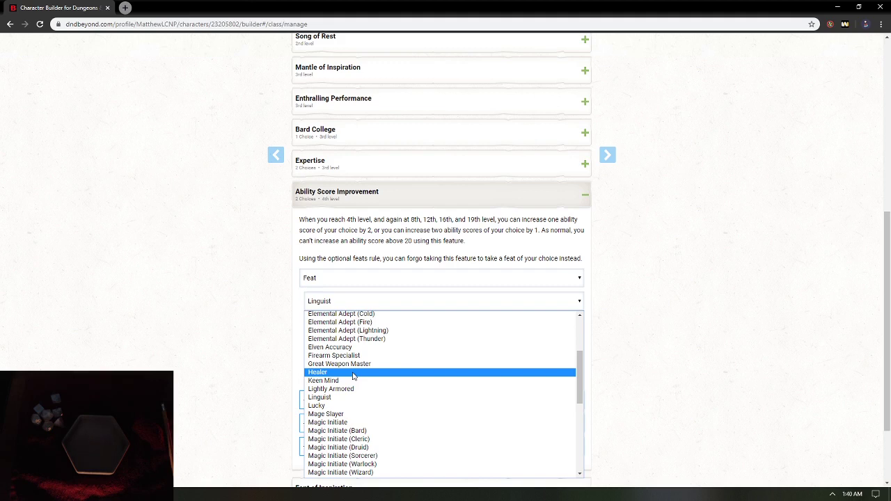
left_click(334, 406)
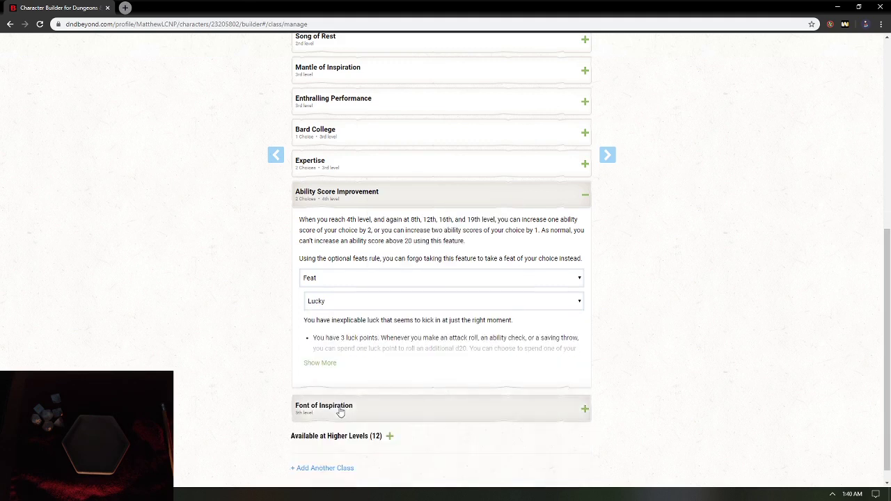
left_click(333, 364)
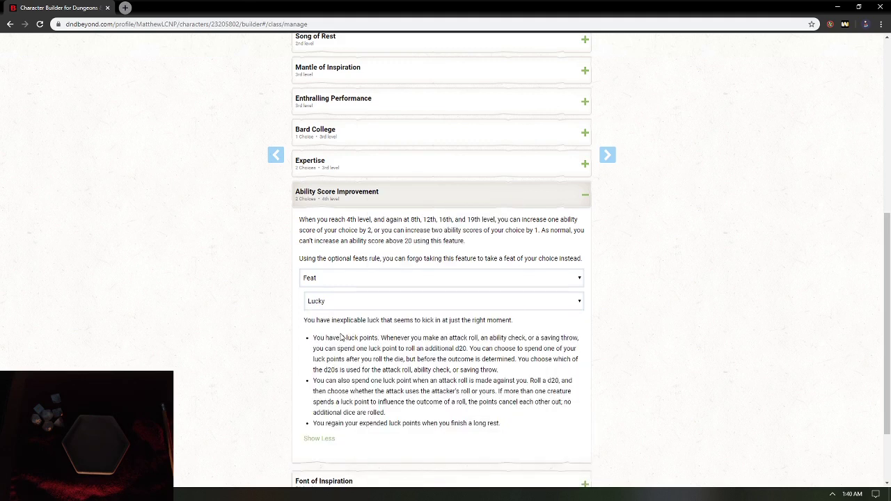
left_click(316, 202)
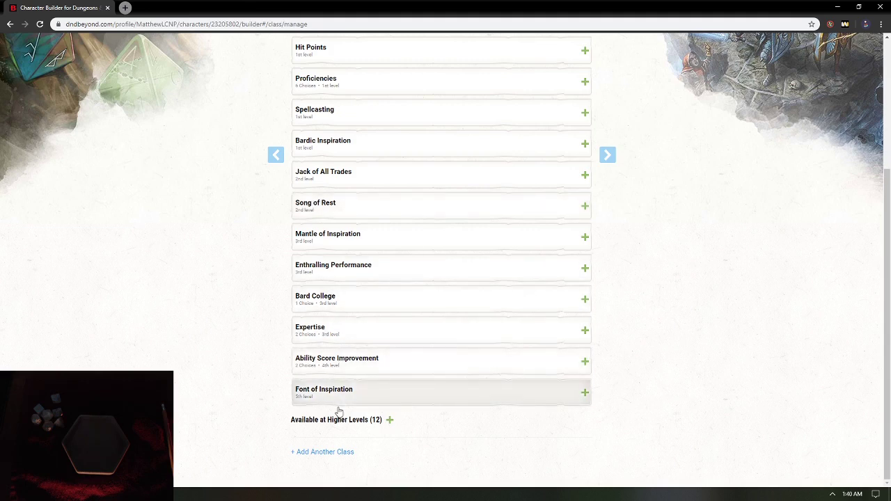
Go to the builder's Abilities section and choose Manual as the ability score generation method
scroll(341, 404, "up", 3)
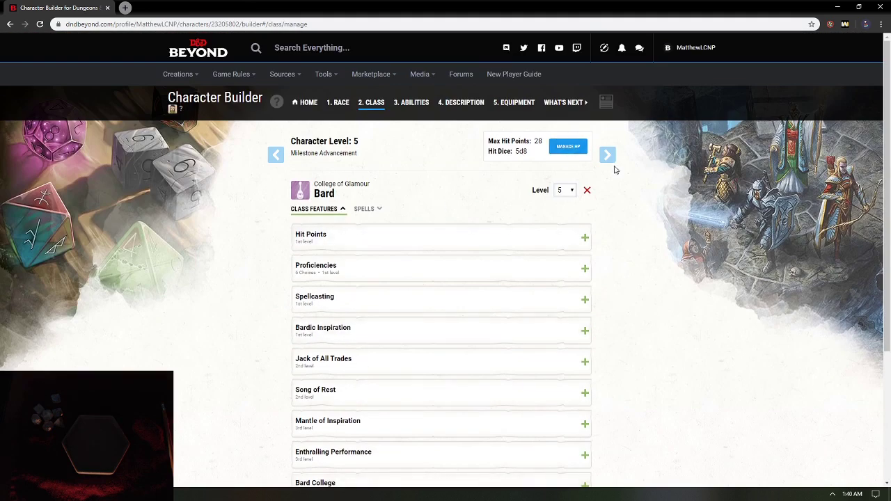
left_click(368, 209)
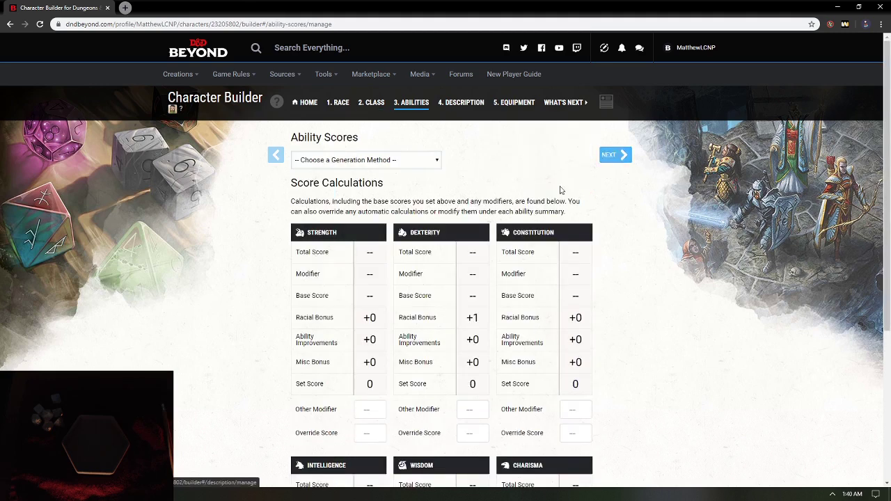
left_click(409, 160)
left_click(326, 192)
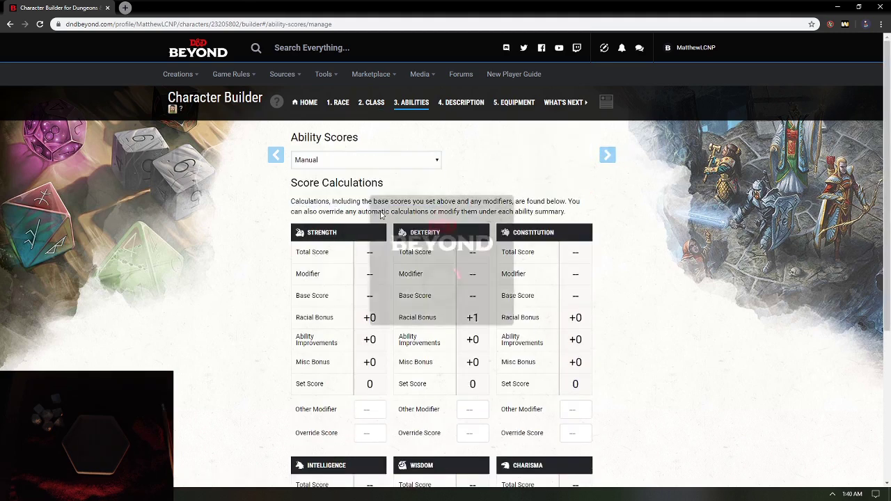
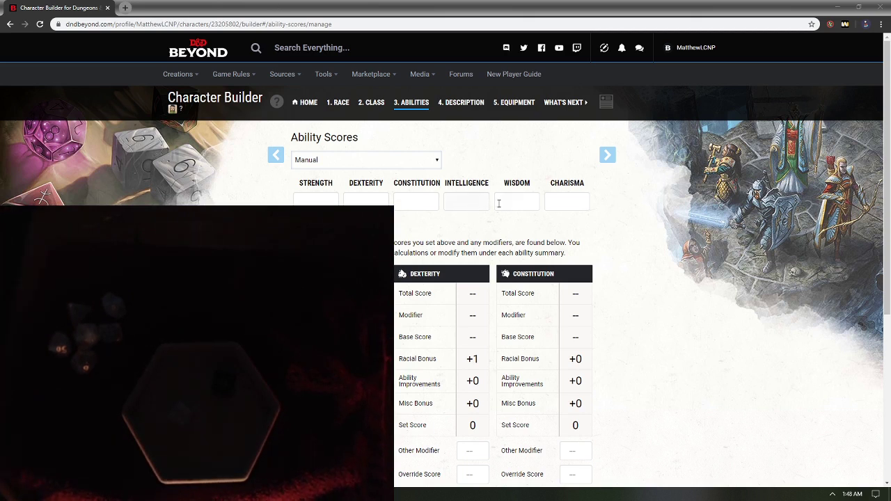
Enter the mental base ability scores: Charisma 16, Wisdom 15 and Intelligence 15
left_click(568, 200)
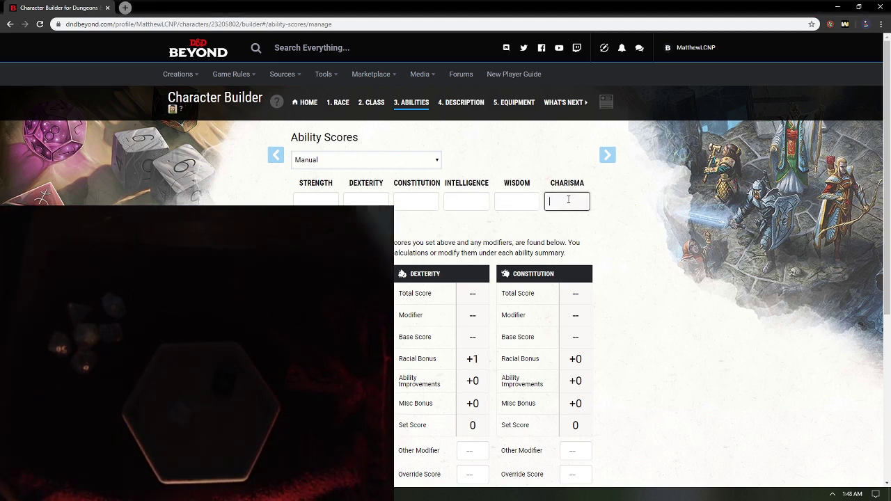
type("16")
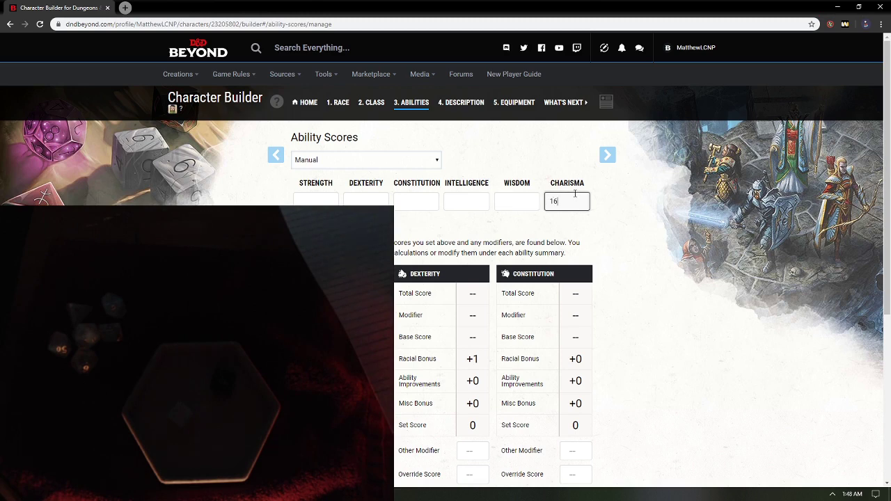
left_click(519, 202)
type("15")
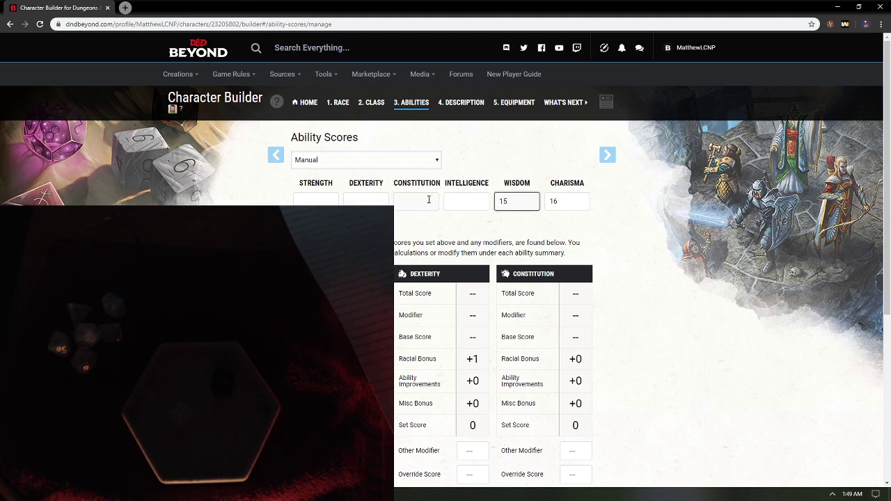
left_click(467, 201)
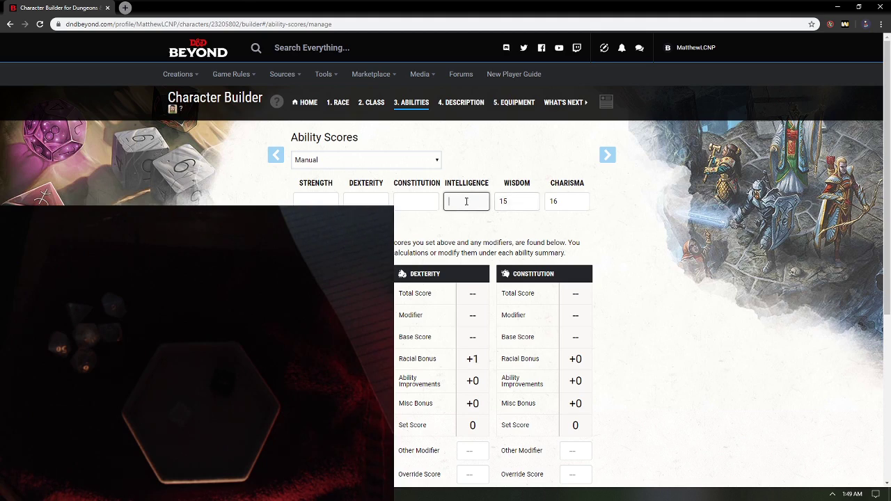
type("15")
Enter the physical base ability scores: Strength 10, Dexterity 14 and Constitution 12
left_click(402, 202)
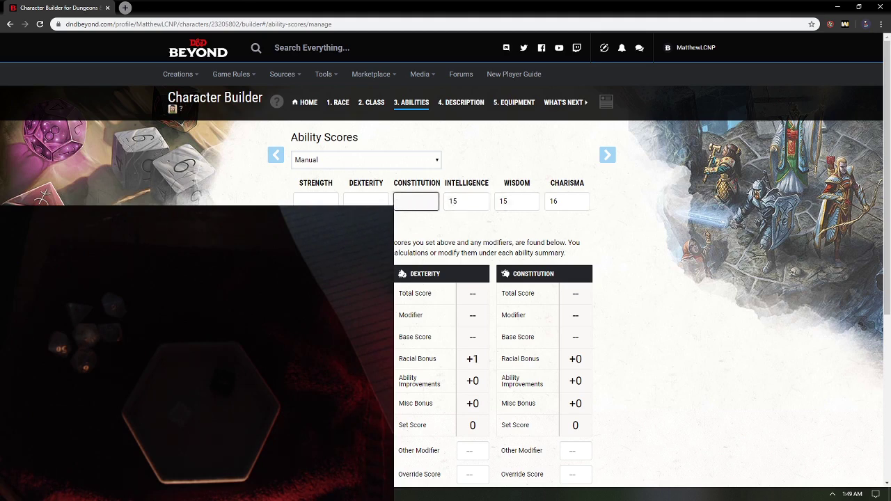
left_click(317, 199)
type("1")
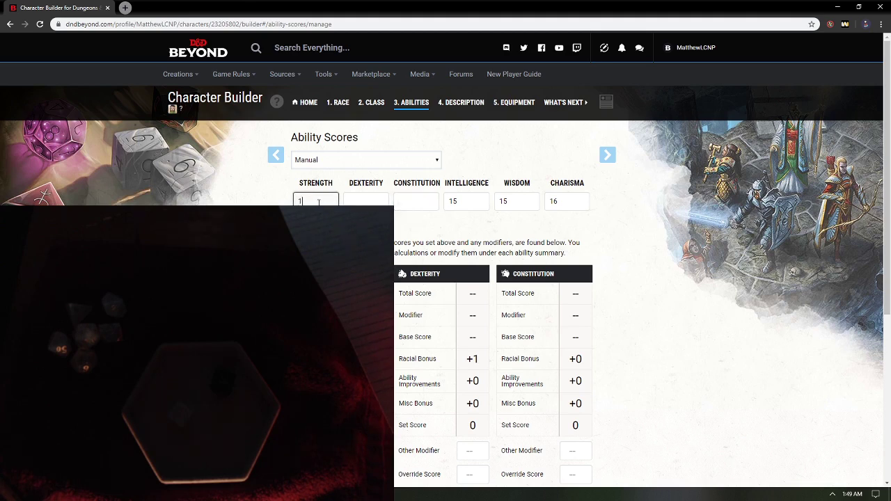
type("0")
left_click(358, 201)
type("14")
left_click(406, 201)
type("12")
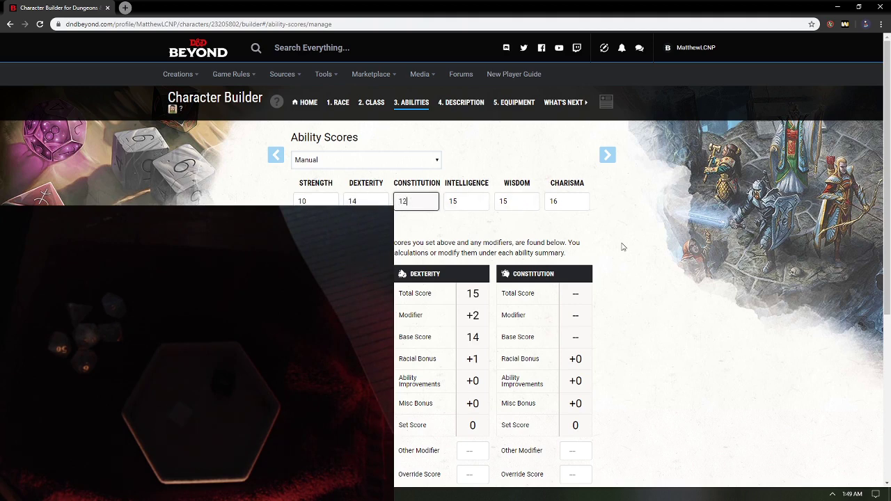
left_click(673, 264)
scroll(630, 263, "down", 2)
scroll(625, 265, "up", 2)
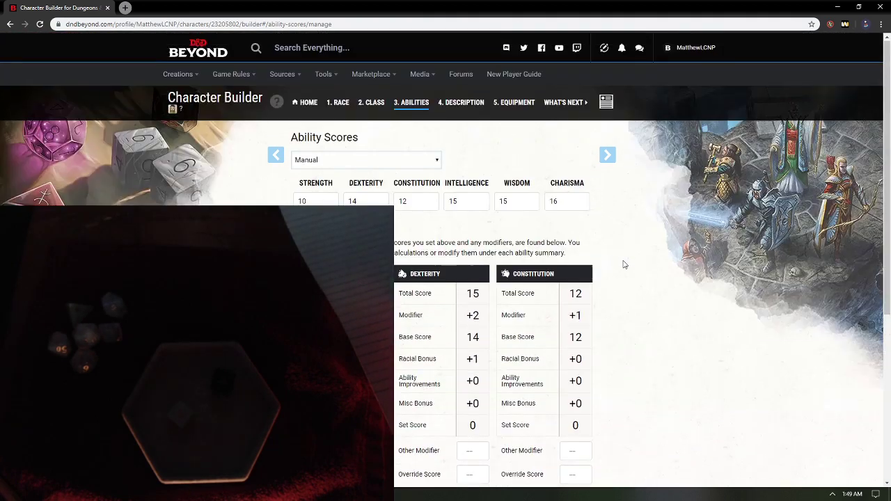
Go to the builder's Description section and set the character's background to Entertainer
left_click(611, 157)
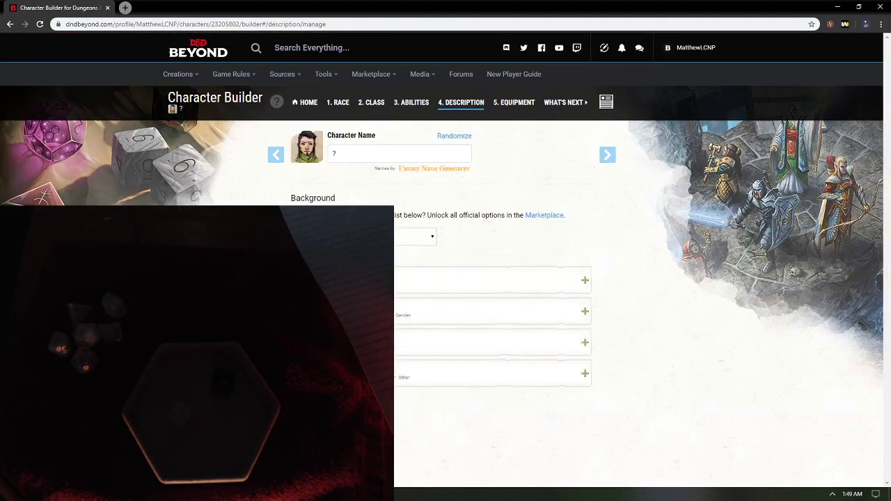
left_click(364, 237)
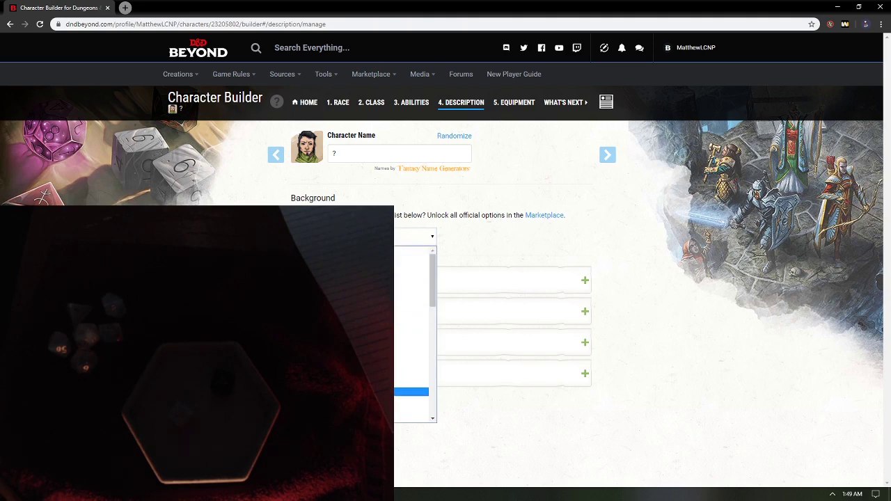
scroll(355, 409, "down", 2)
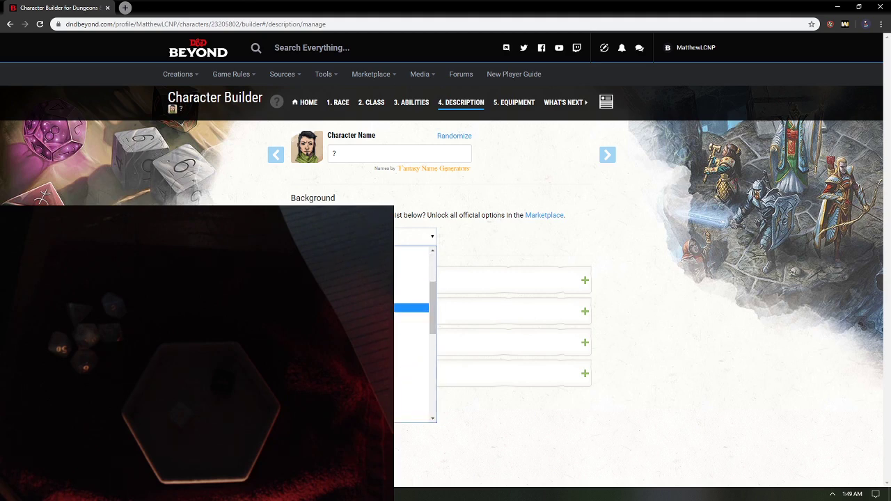
left_click(355, 290)
Set the Entertainer skill proficiencies to Sleight of Hand and Deception, and choose Lute as the tool proficiency
left_click(355, 325)
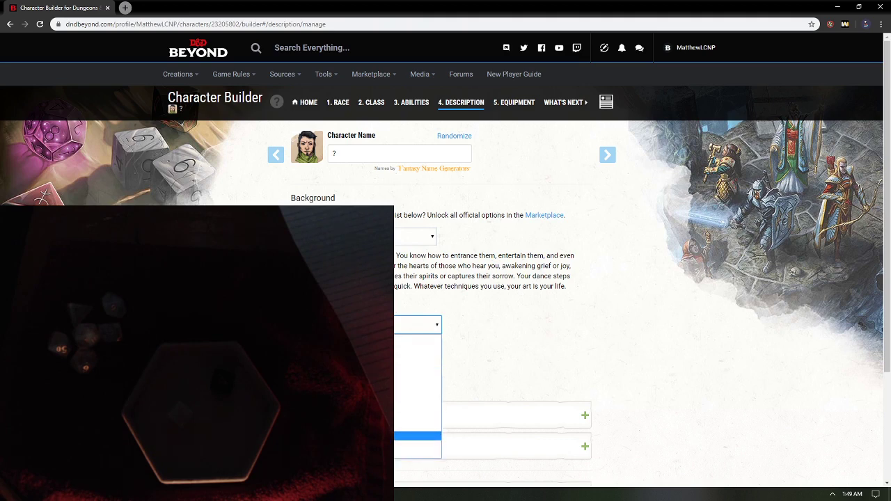
left_click(355, 436)
left_click(355, 348)
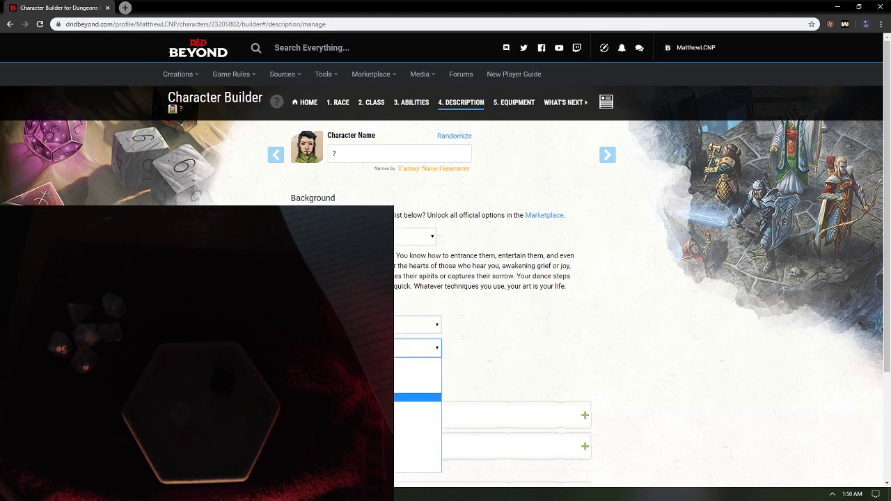
left_click(348, 397)
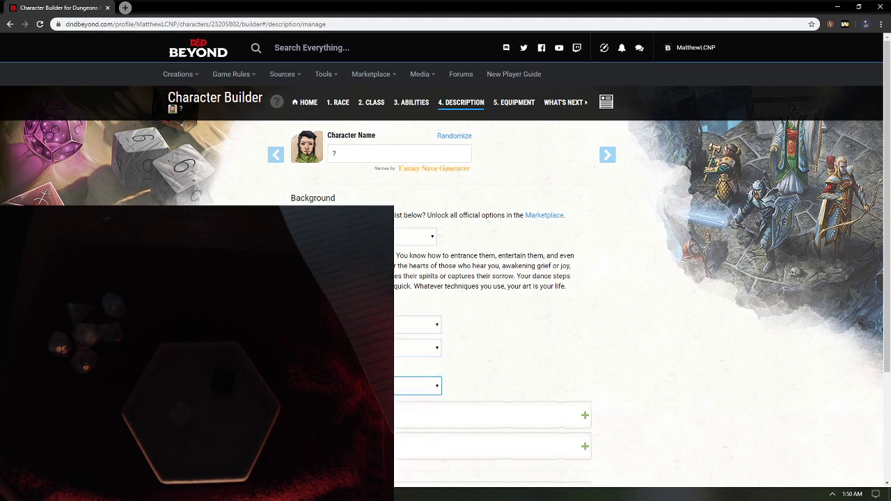
left_click(348, 386)
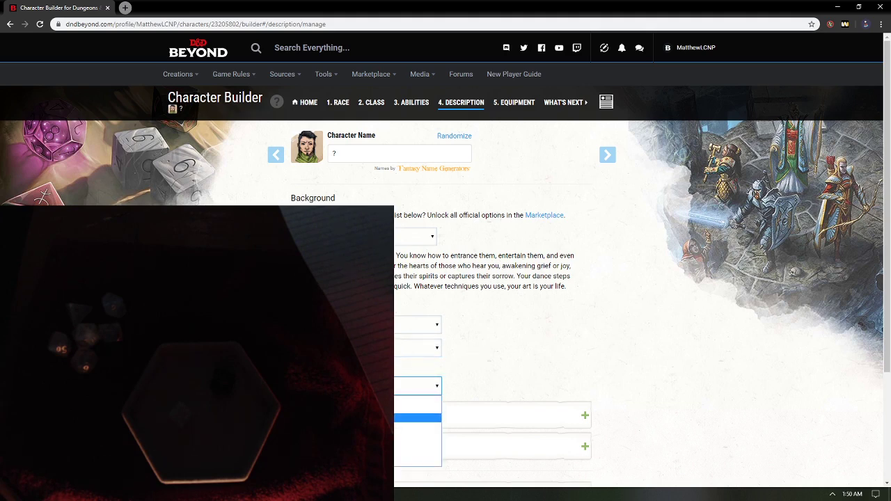
left_click(348, 427)
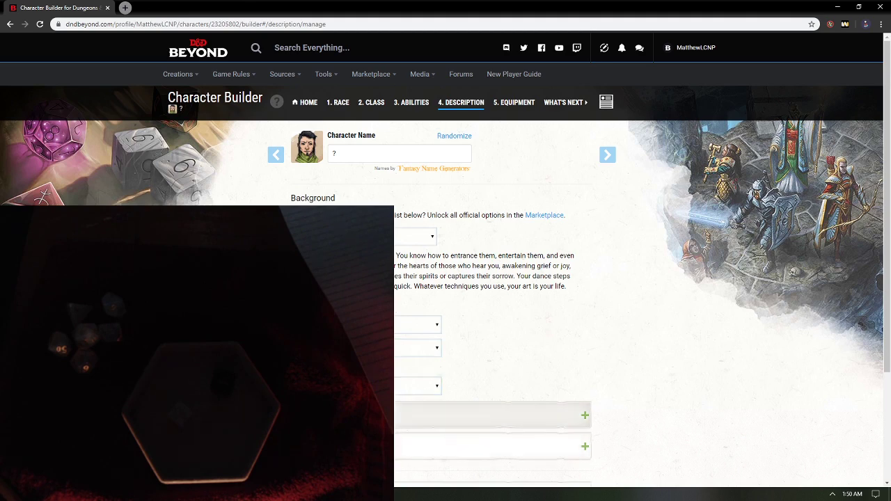
scroll(348, 410, "down", 2)
scroll(348, 304, "down", 1)
scroll(348, 299, "up", 3)
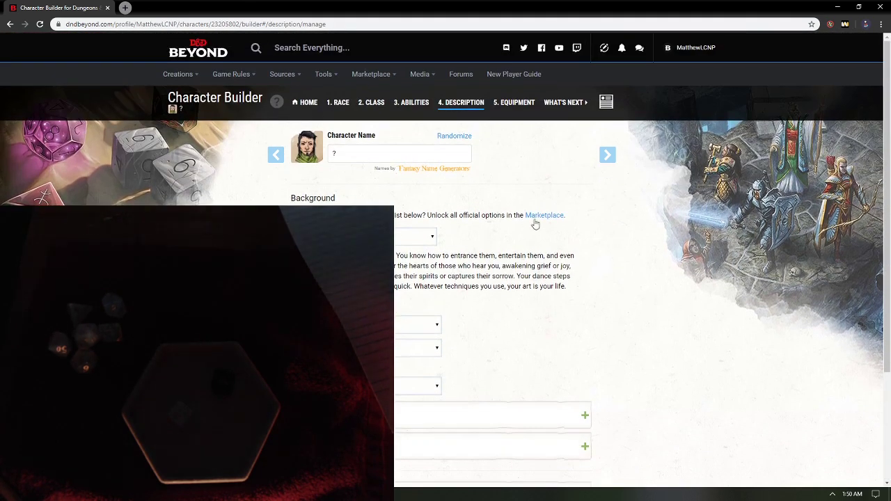
In the Description section, change the character's portrait to a bearded man from the Half-Elf portraits
left_click(604, 159)
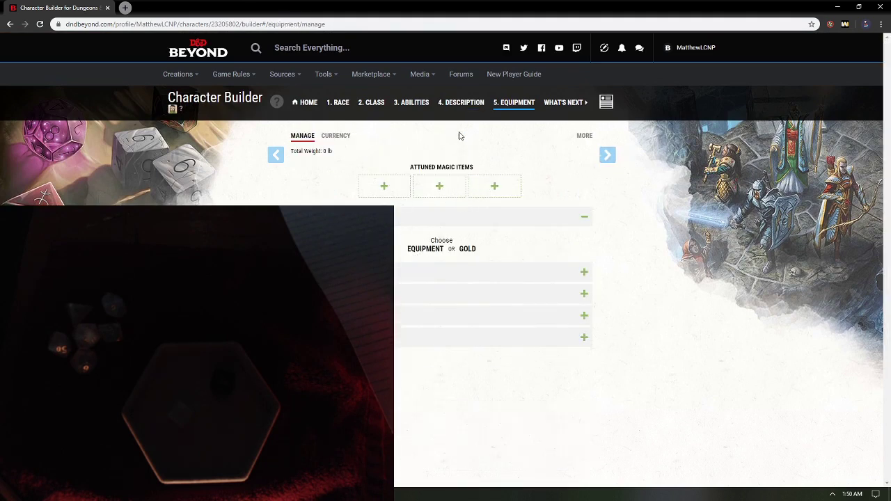
left_click(462, 105)
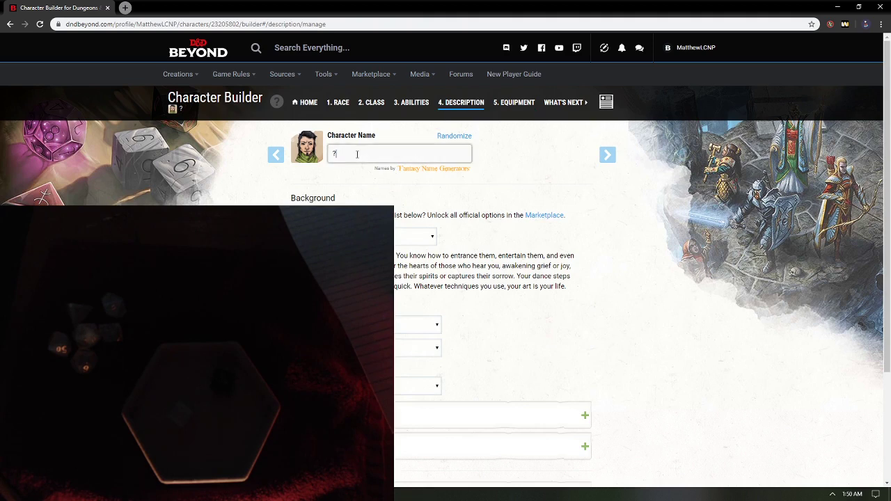
left_click(310, 152)
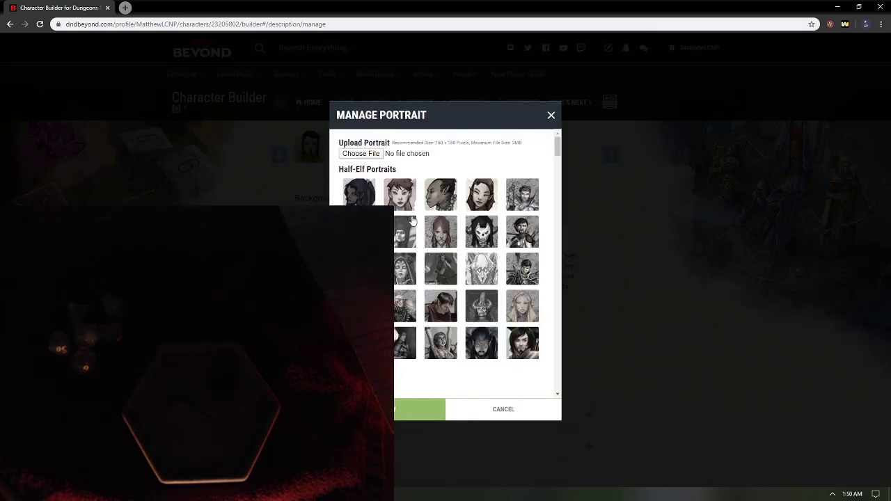
scroll(420, 240, "down", 3)
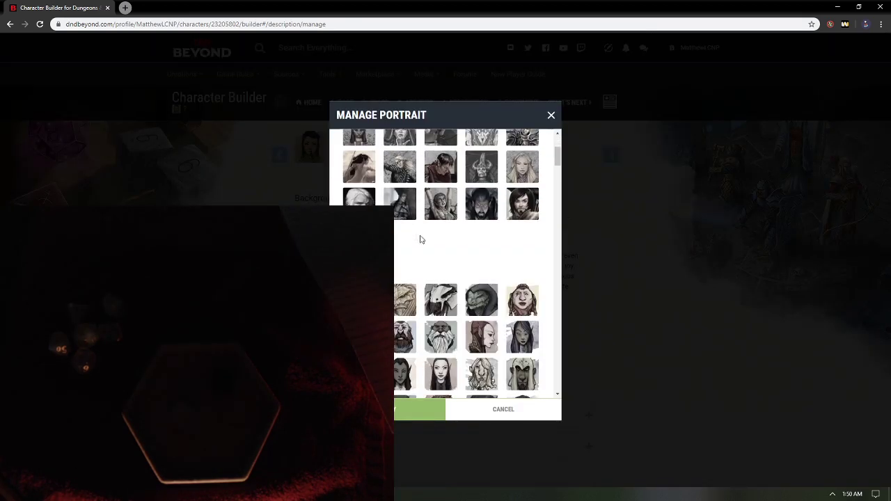
scroll(419, 240, "up", 4)
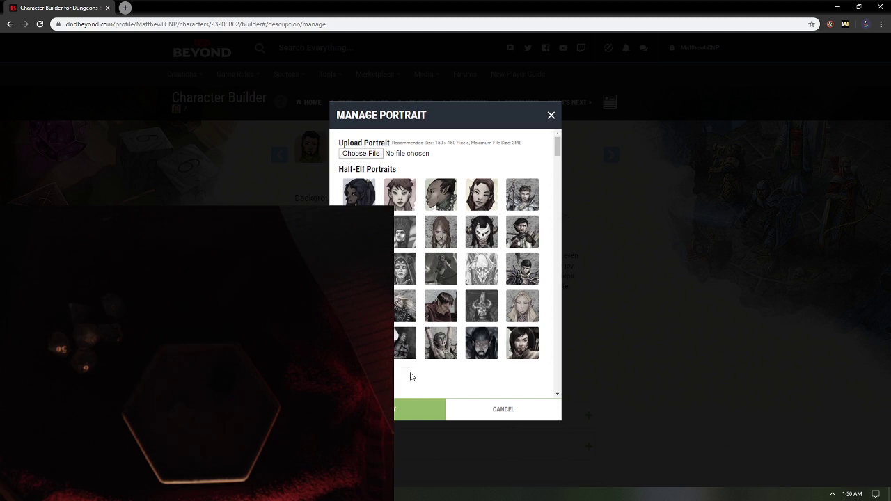
left_click(404, 416)
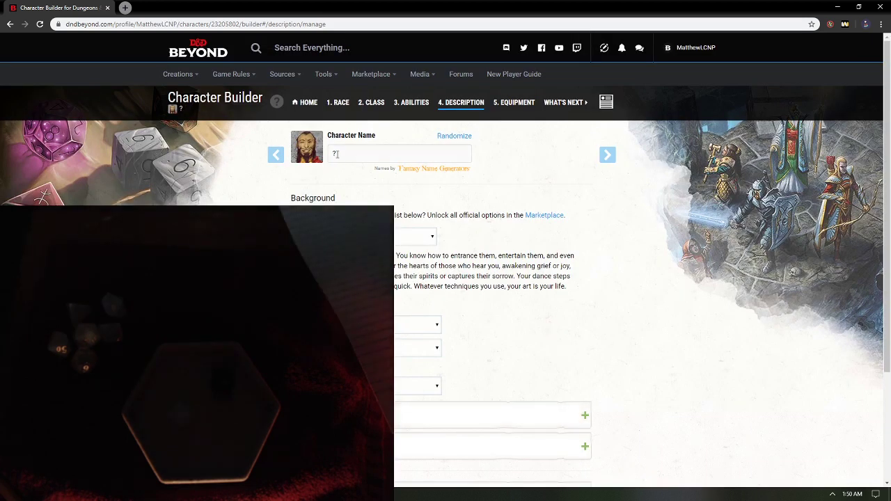
Clear the question mark placeholder from the character name
left_click_drag(337, 154, 318, 156)
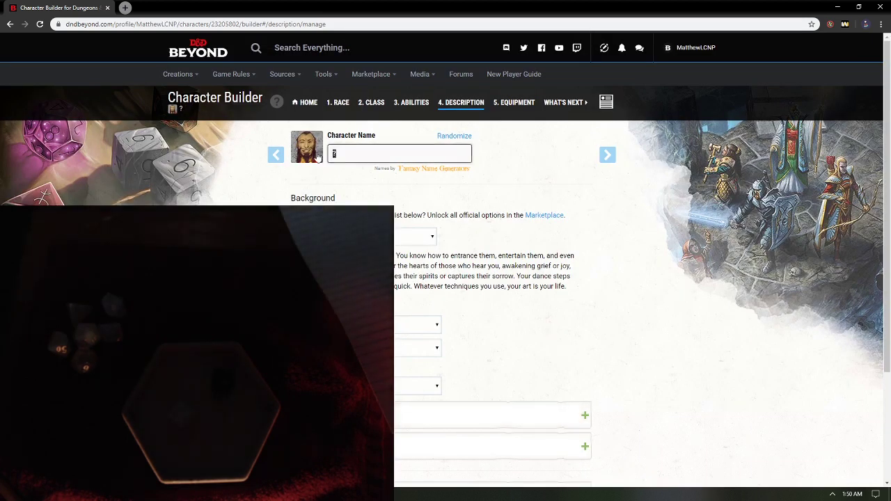
key("BackSpace")
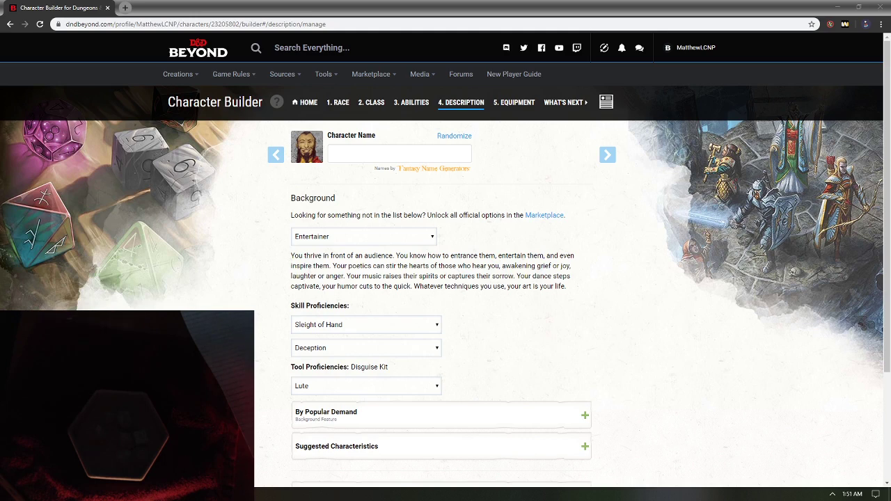
left_click(419, 154)
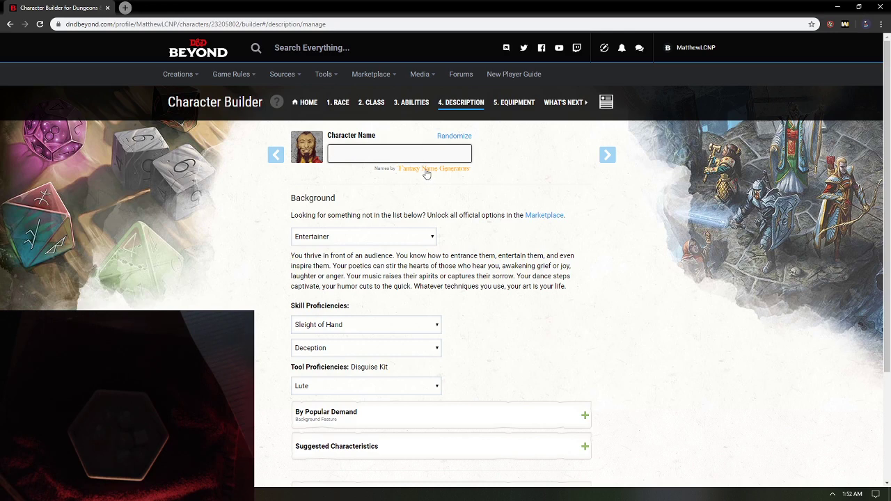
Open the linked Fantasy Name Generators site and go to the generated names in its Half-Elf name generator
left_click(427, 170)
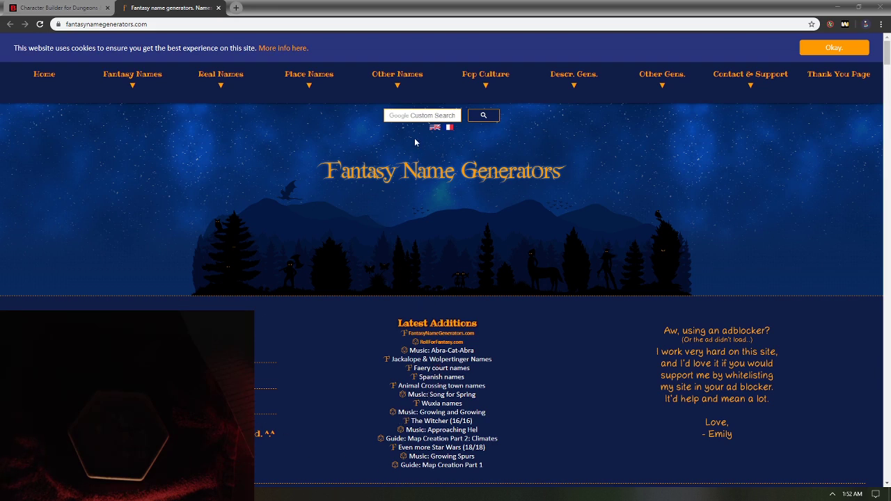
left_click(156, 84)
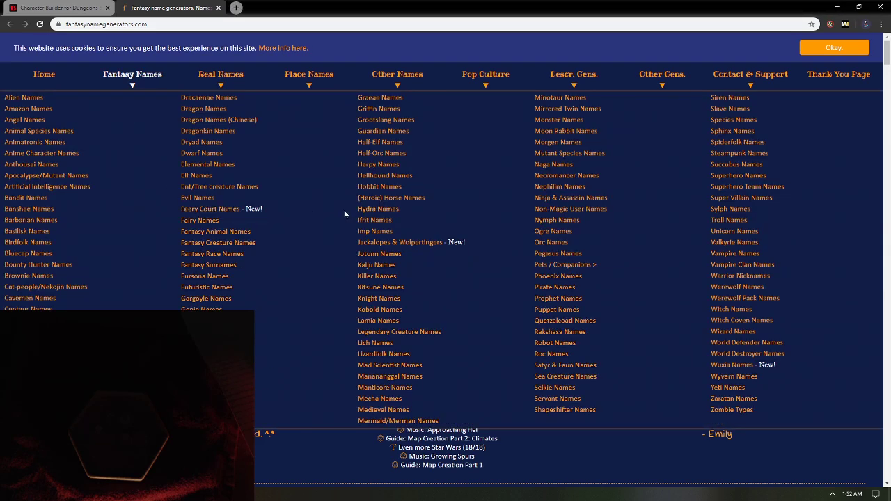
left_click(379, 142)
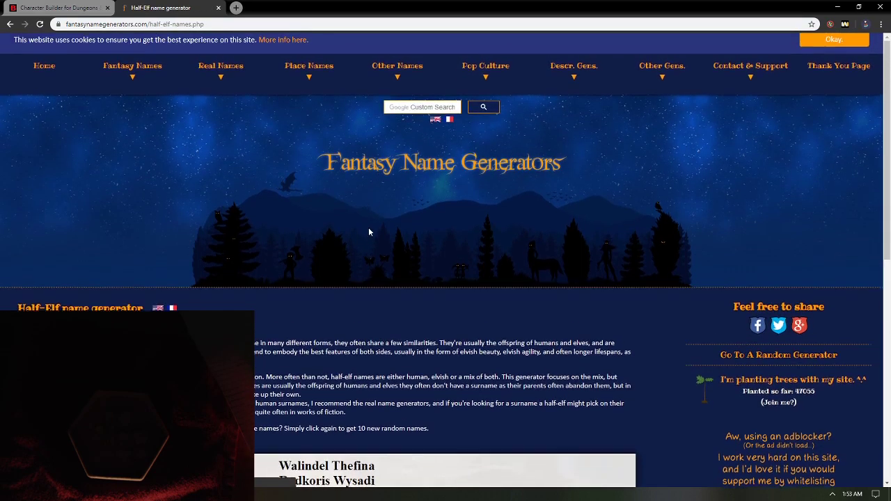
scroll(368, 237, "down", 3)
scroll(367, 267, "down", 1)
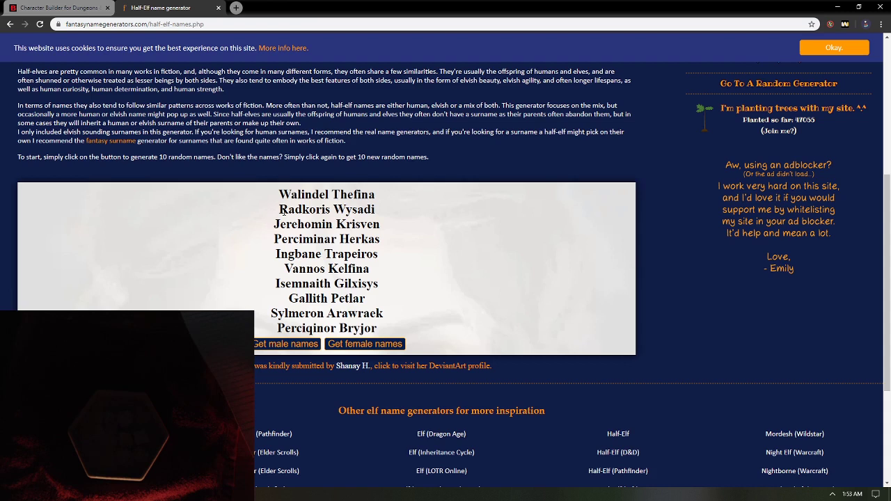
Generate five successive batches of male half-elf names and look through them for a character name
left_click(300, 346)
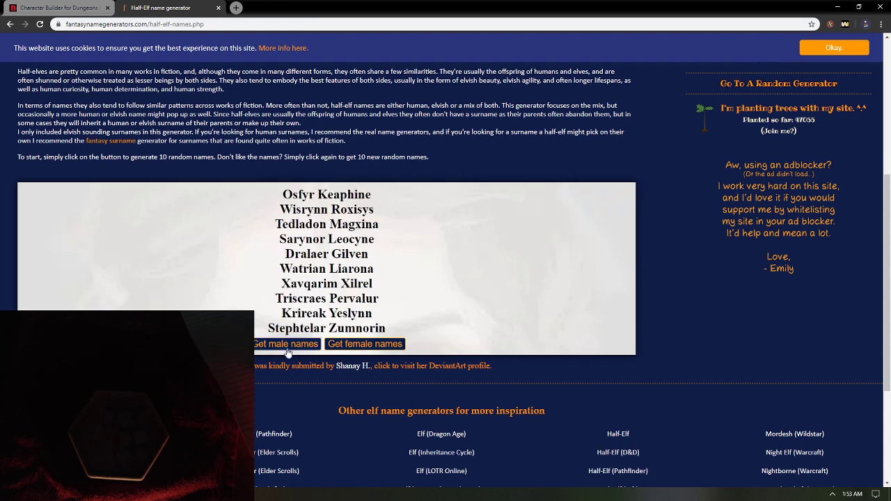
left_click(288, 351)
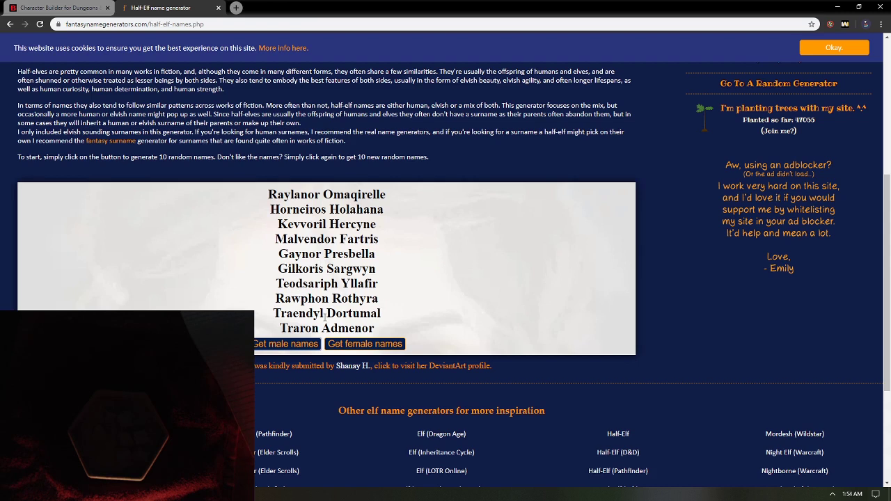
left_click(286, 346)
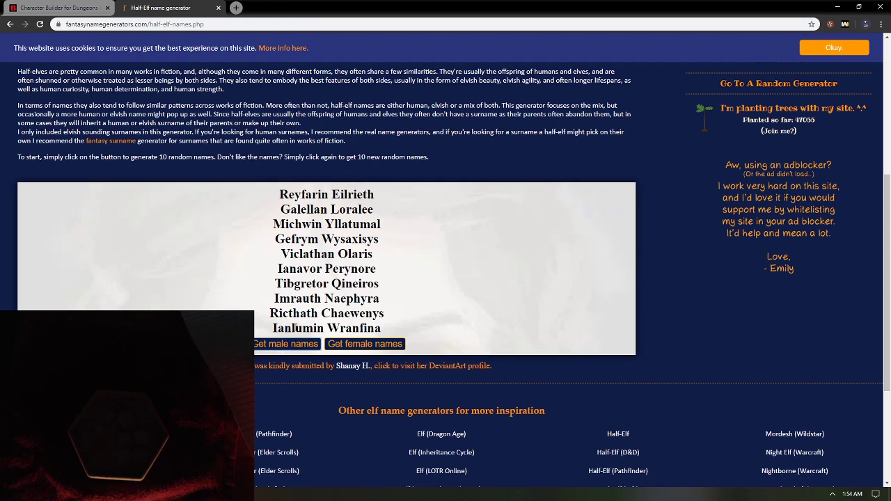
left_click(303, 347)
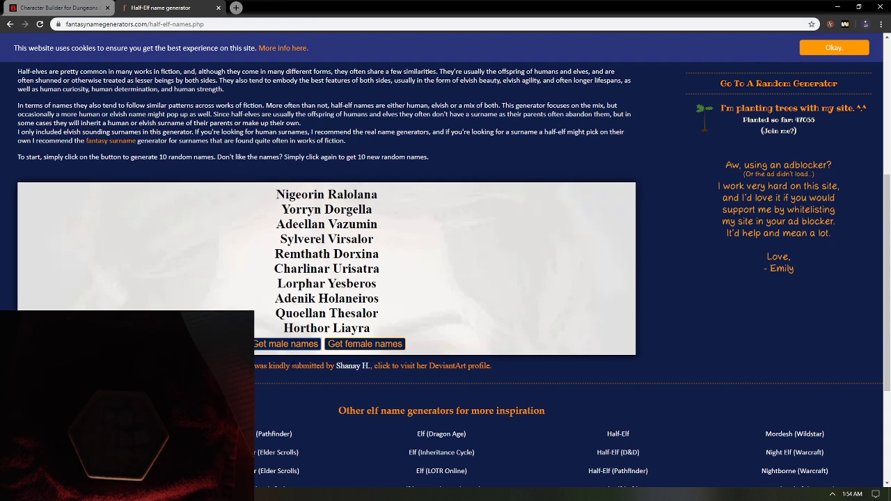
left_click(287, 351)
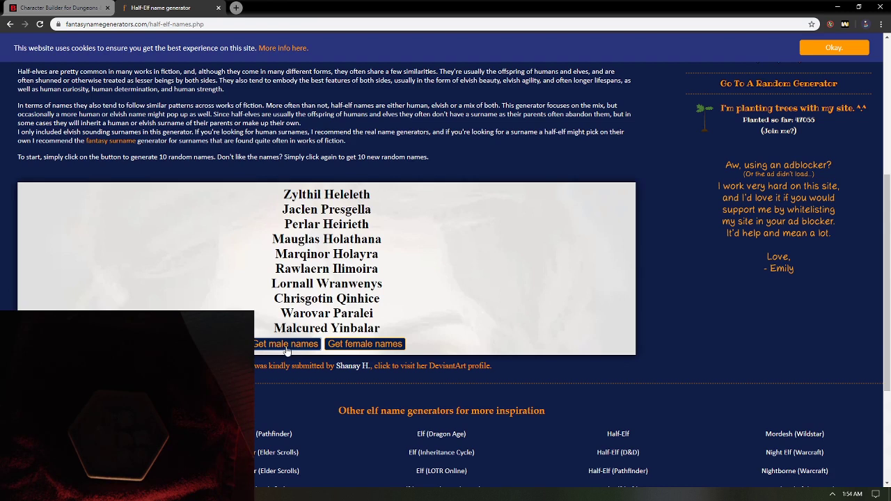
Generate two more batches of male half-elf names and copy the first name Eirlando into the character name in the Character Builder
left_click(287, 352)
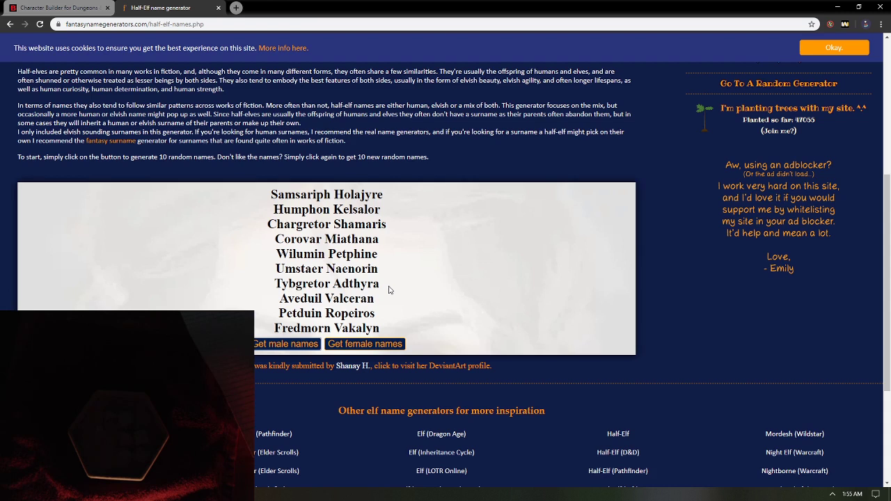
left_click(304, 348)
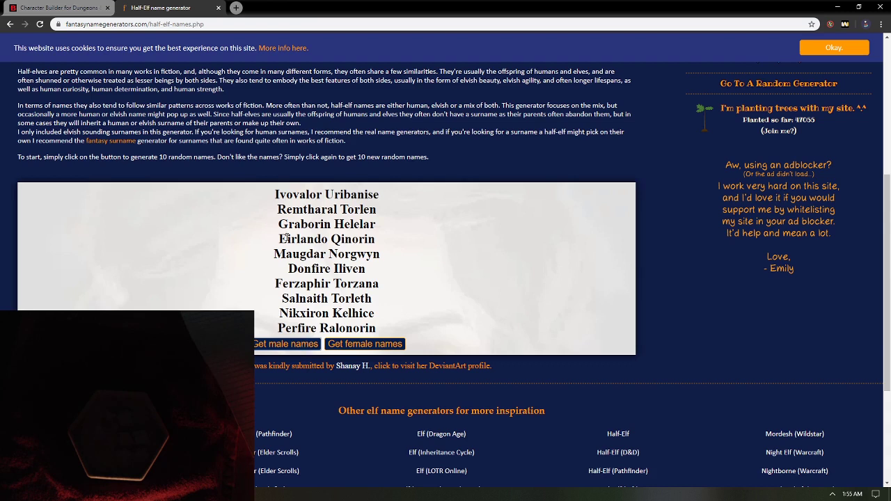
left_click_drag(278, 239, 325, 239)
right_click(325, 244)
left_click(345, 249)
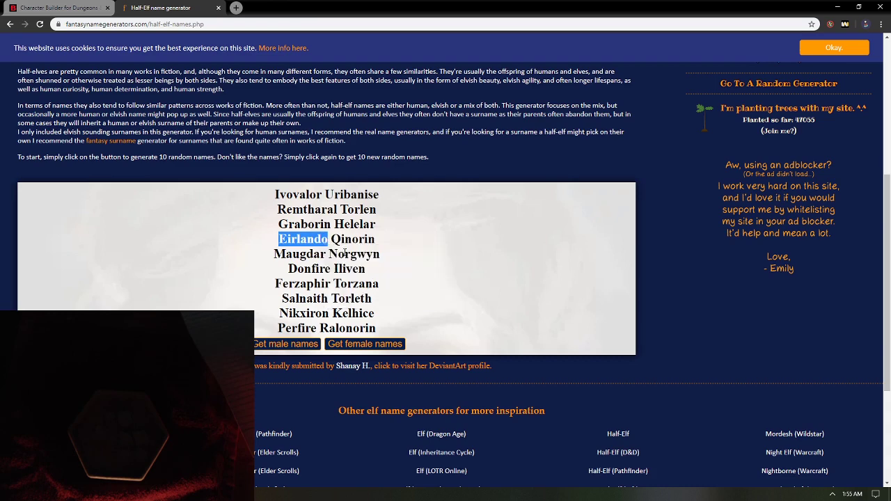
left_click(59, 7)
right_click(374, 159)
left_click(392, 226)
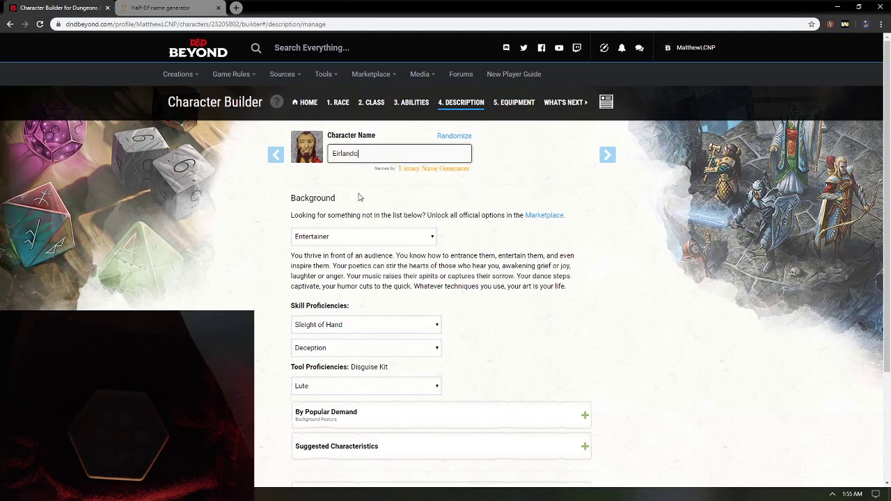
Copy the surname Torleth from the generated half-elf names and append it after Eirlando in the character name
left_click(180, 4)
left_click(476, 191)
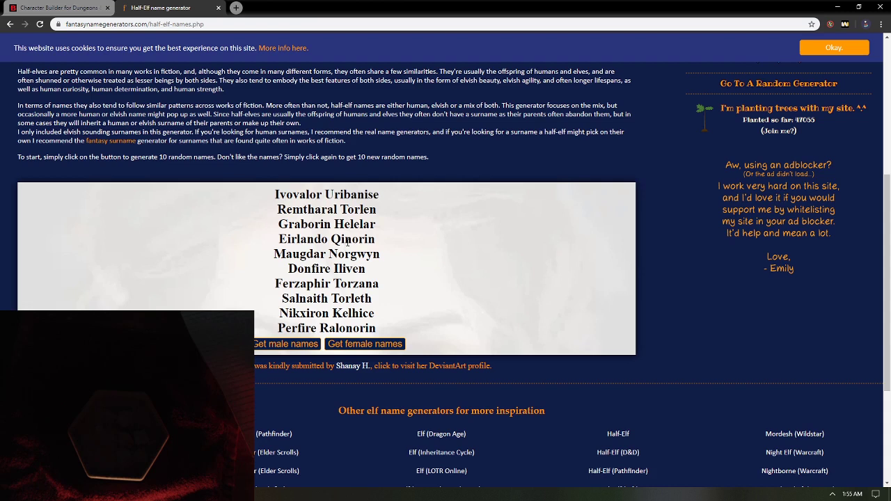
left_click_drag(376, 298, 330, 299)
left_click(354, 299)
double_click(357, 300)
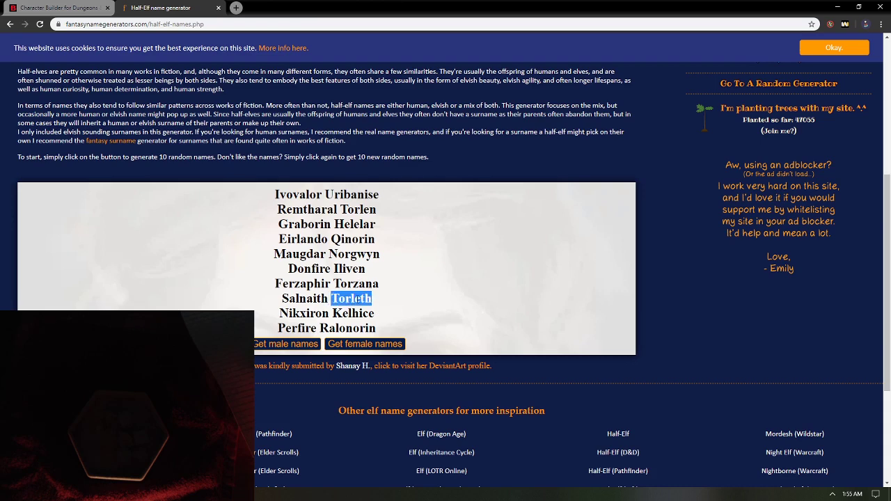
right_click(358, 299)
left_click(381, 307)
key("ctrl+Tab")
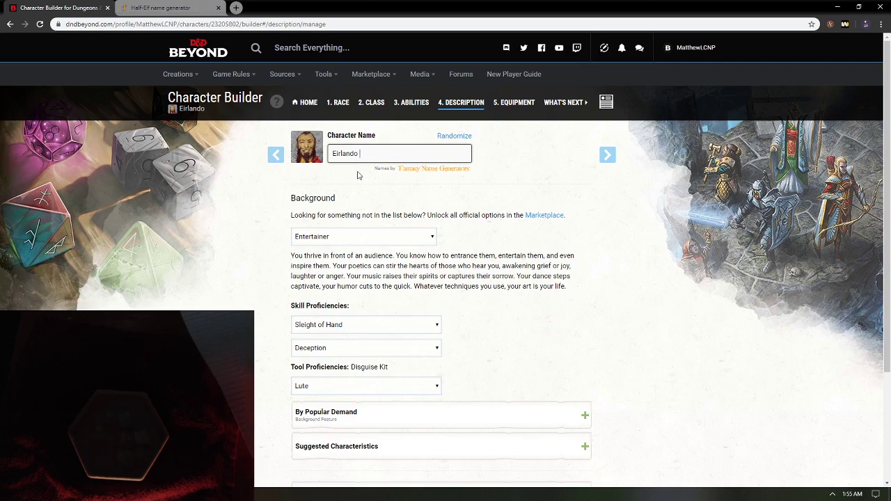
key("ctrl+v")
scroll(480, 243, "down", 3)
scroll(543, 202, "up", 3)
Go on to the equipment stage, choose equipment instead of gold, and take a Boomerang as the Bard's simple weapon
left_click(607, 156)
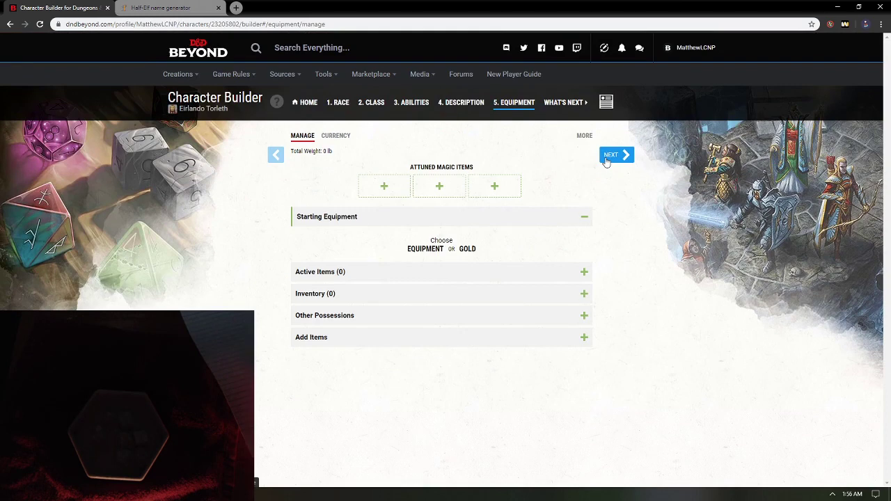
left_click(425, 249)
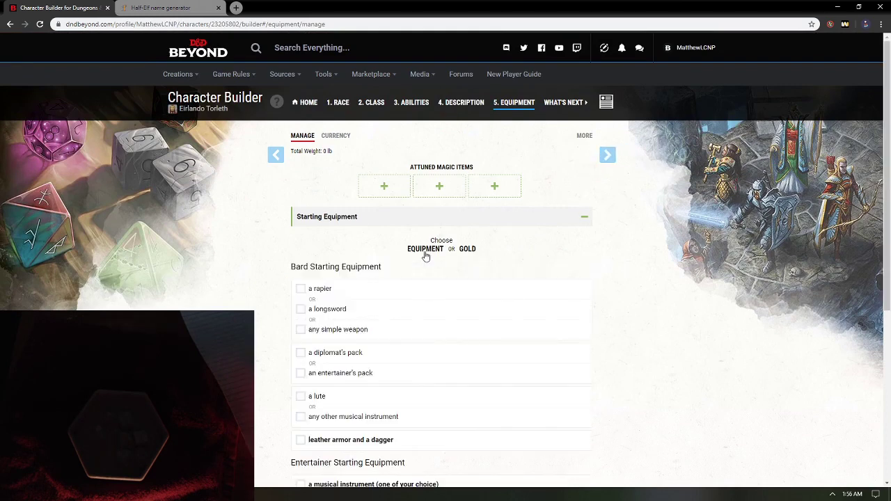
left_click(344, 329)
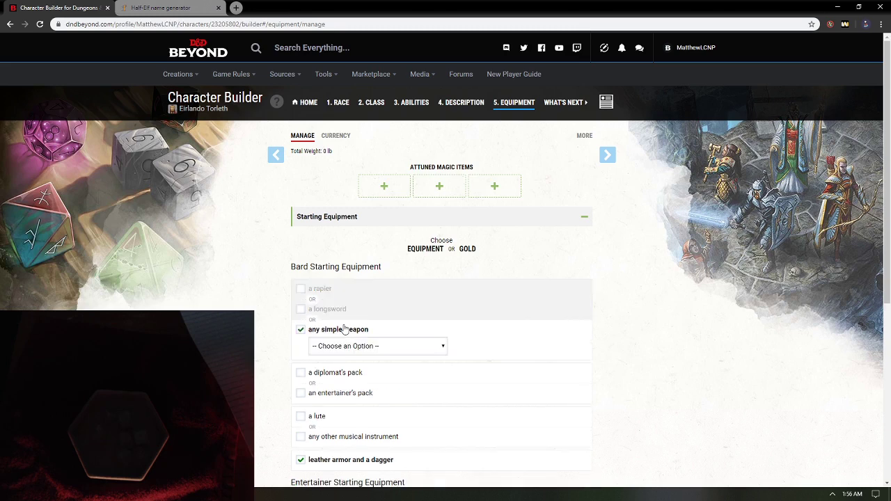
left_click(353, 348)
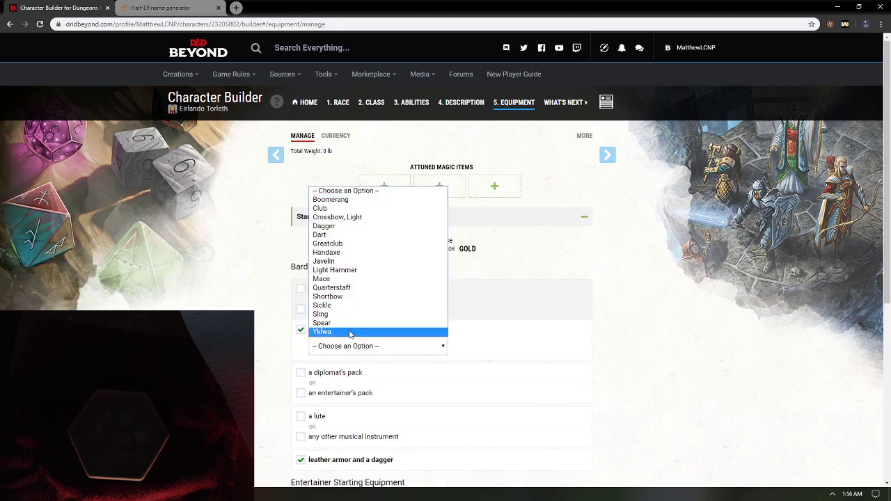
left_click(343, 201)
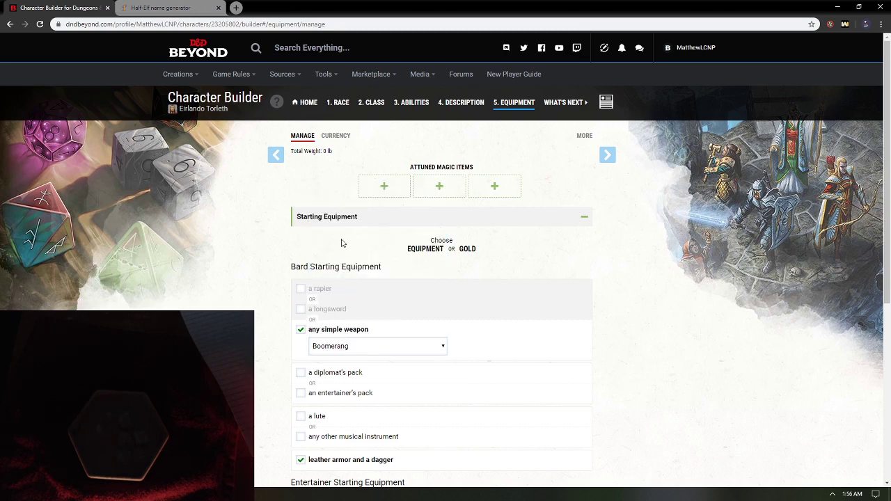
Choose an entertainer's pack and a Whistle-Stick as the other musical instrument for the Bard starting equipment
left_click(340, 395)
scroll(348, 400, "down", 1)
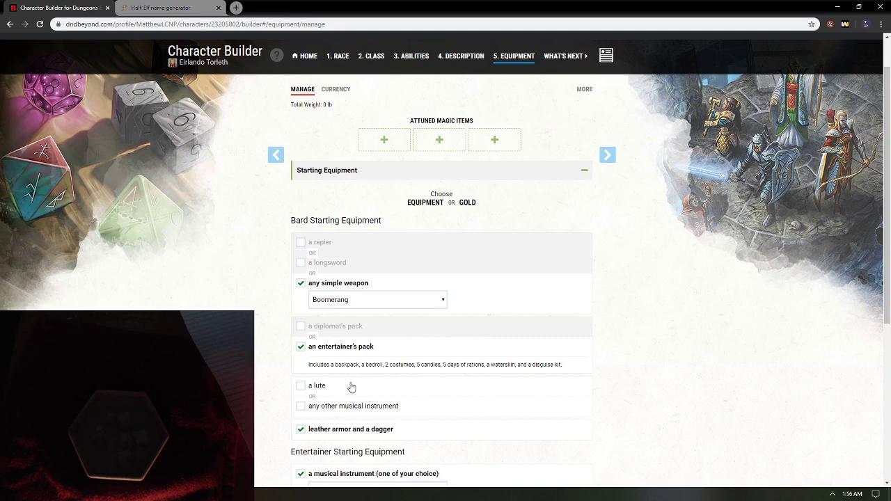
left_click(302, 407)
left_click(341, 423)
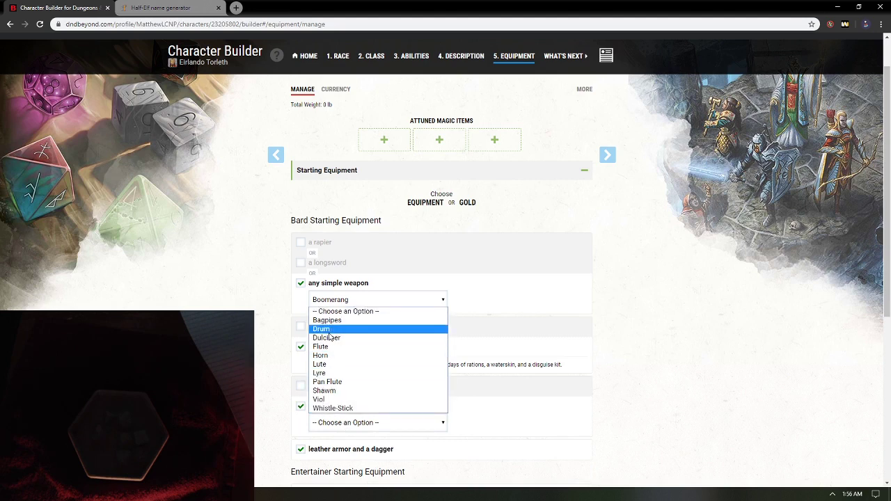
left_click(334, 410)
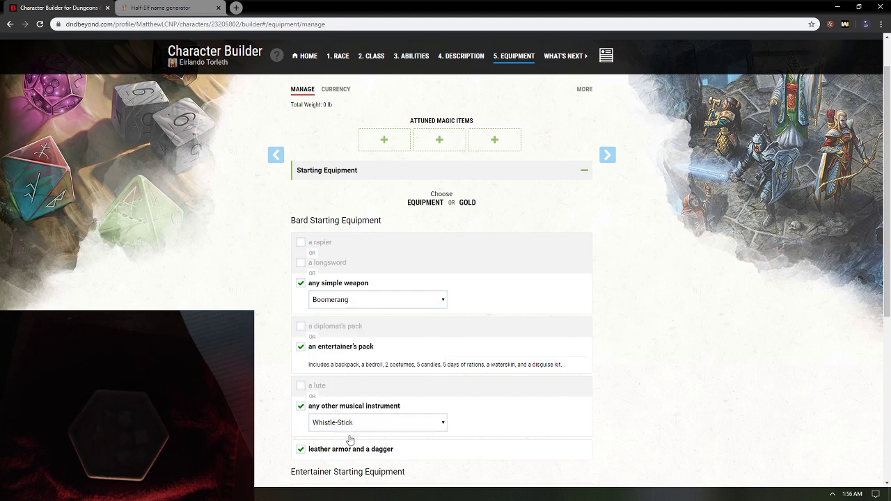
Choose Bagpipes and a love letter for the Entertainer starting equipment, and add all starting equipment to the inventory
scroll(348, 439, "down", 2)
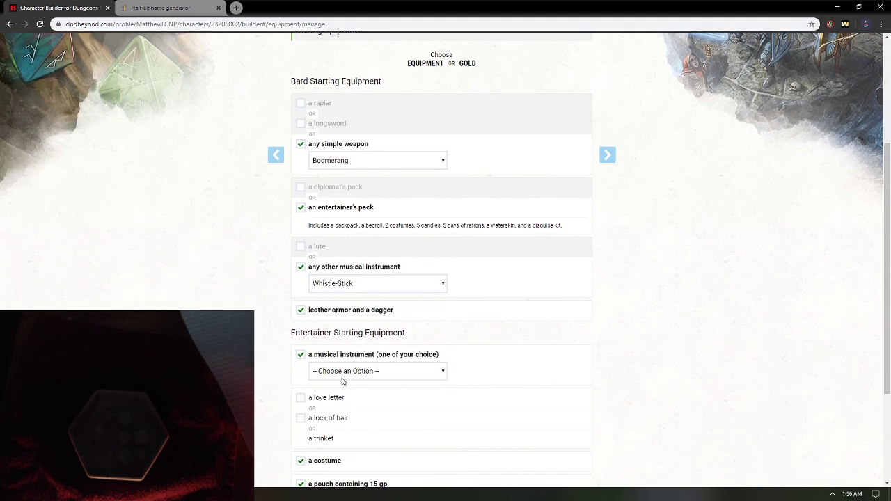
left_click(345, 376)
left_click(341, 395)
scroll(348, 397, "down", 1)
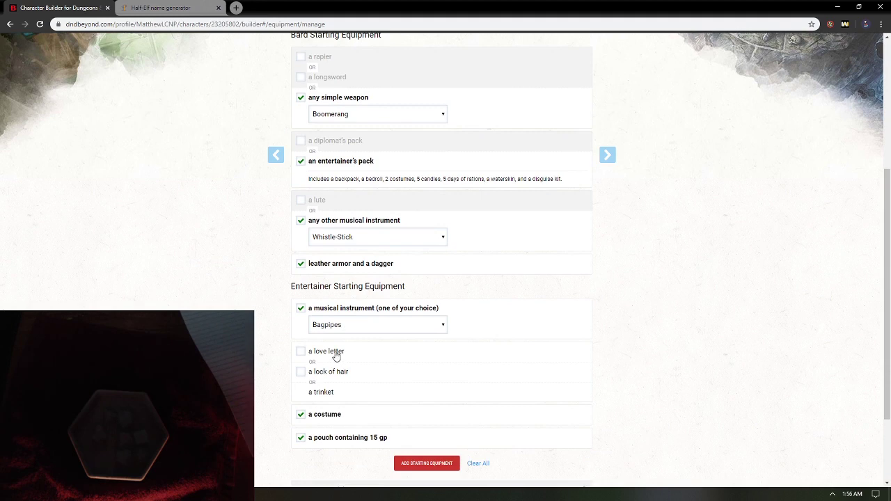
left_click(311, 354)
scroll(390, 410, "down", 3)
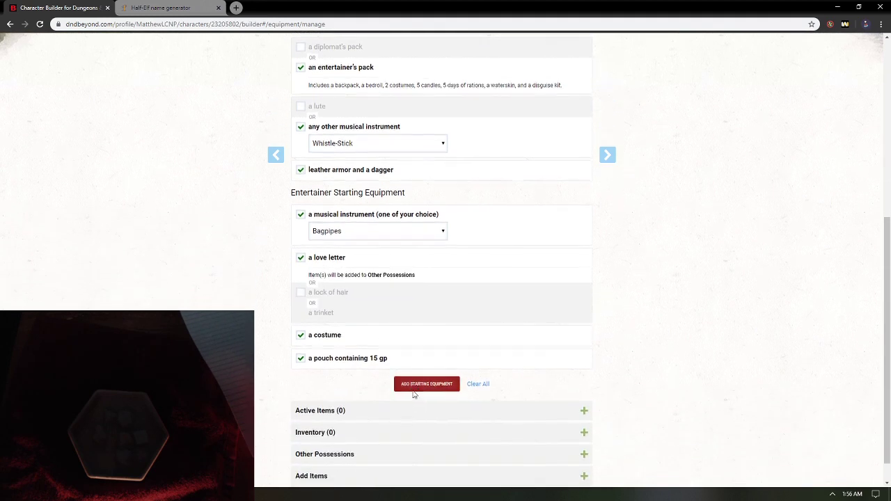
left_click(419, 358)
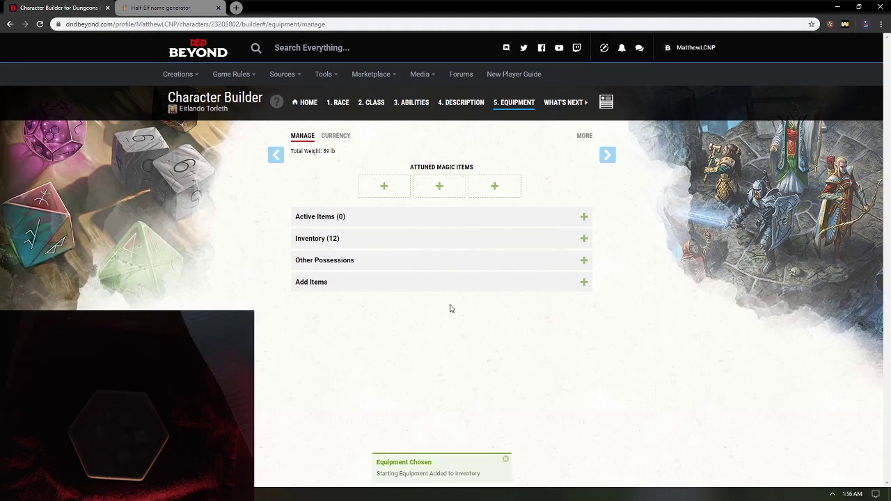
Leave the equipment stage and open the finished character's sheet to look over its abilities and skills
left_click(607, 154)
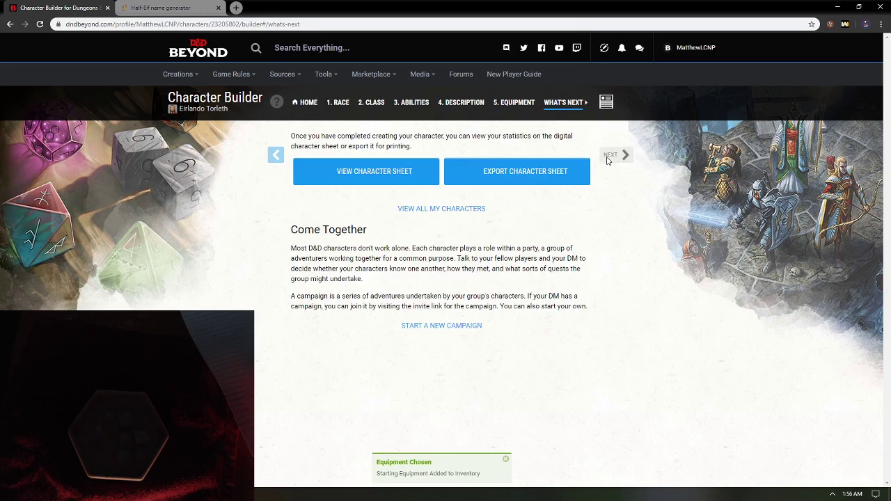
left_click(384, 173)
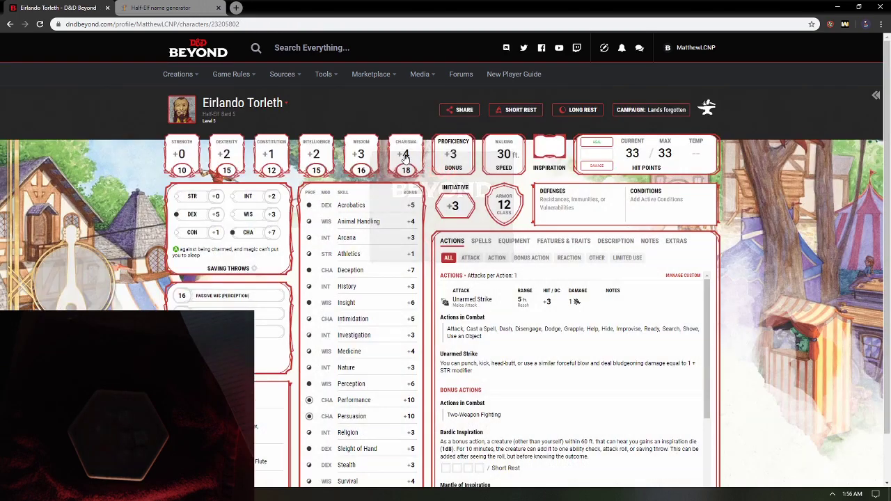
scroll(451, 206, "down", 1)
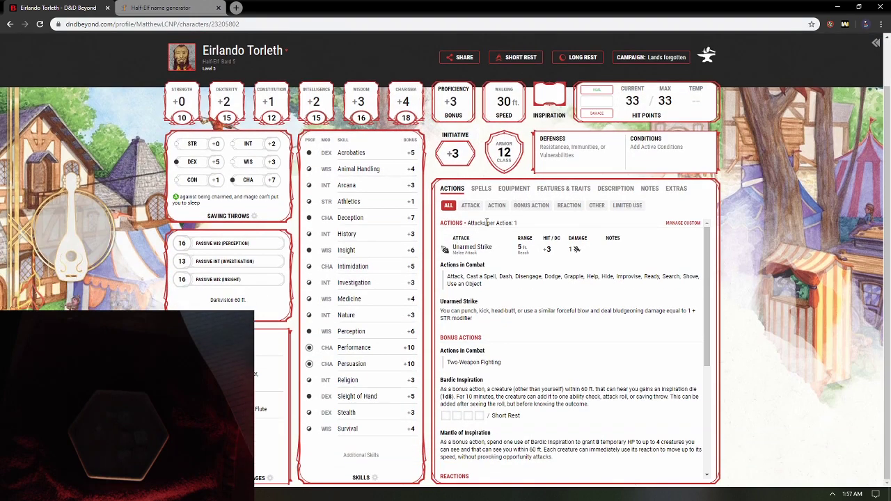
scroll(386, 204, "up", 1)
scroll(389, 216, "down", 1)
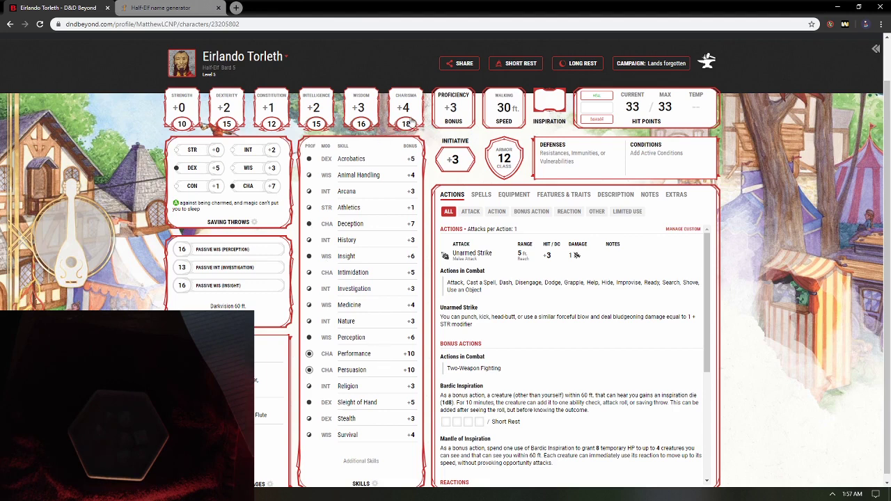
Open spell management for the Bard and filter the spells available to add down to cantrips
left_click(479, 196)
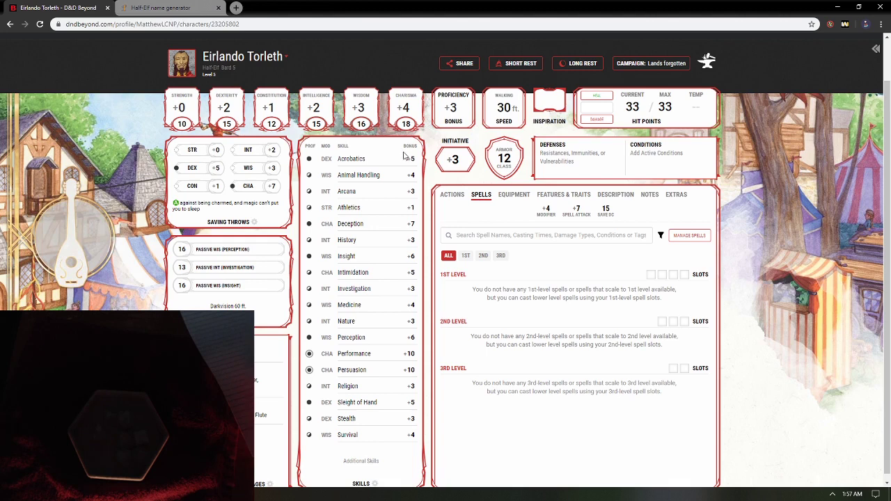
left_click(688, 237)
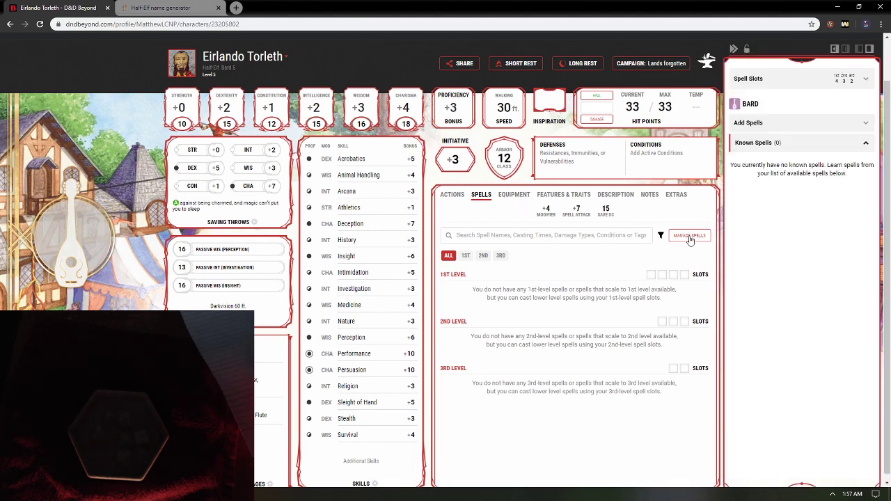
left_click(792, 125)
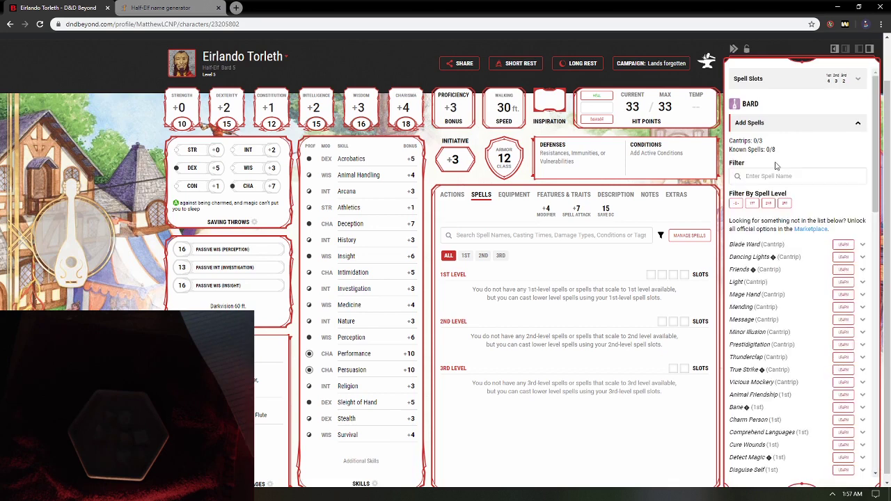
scroll(817, 393, "down", 4)
scroll(818, 394, "up", 5)
left_click(737, 203)
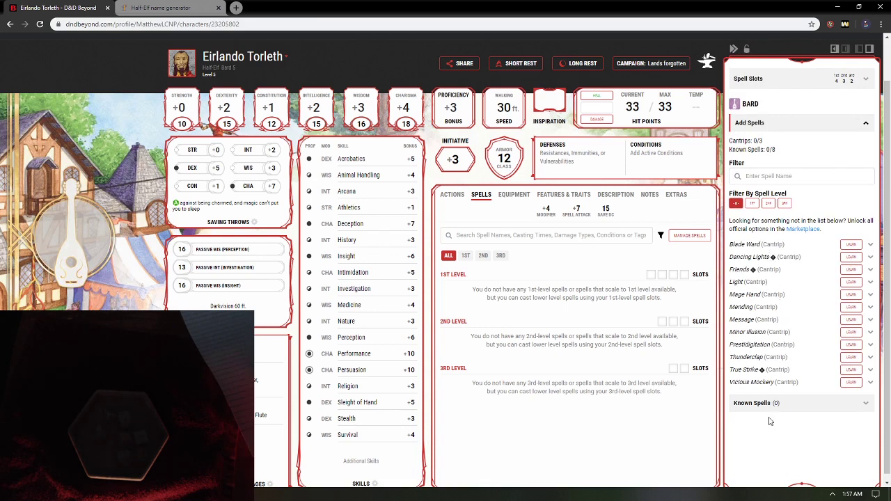
Read the description of the Vicious Mockery cantrip and learn it
left_click(789, 384)
scroll(791, 389, "down", 2)
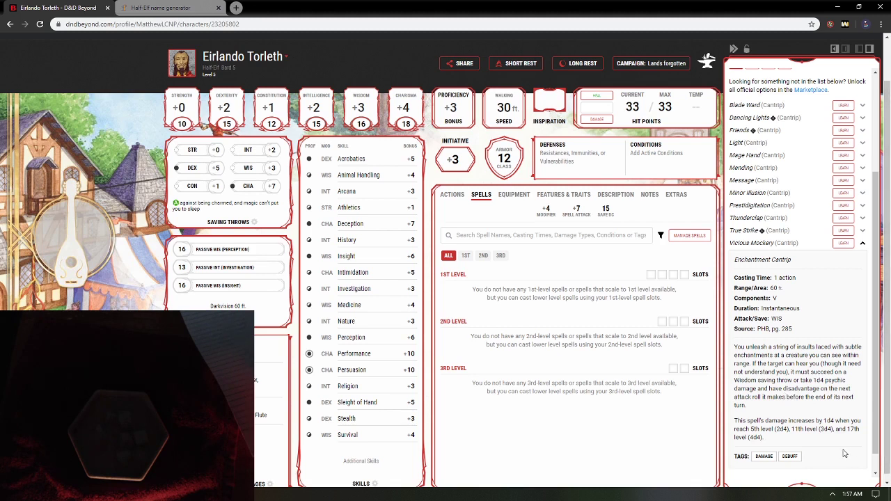
left_click(843, 243)
left_click(790, 245)
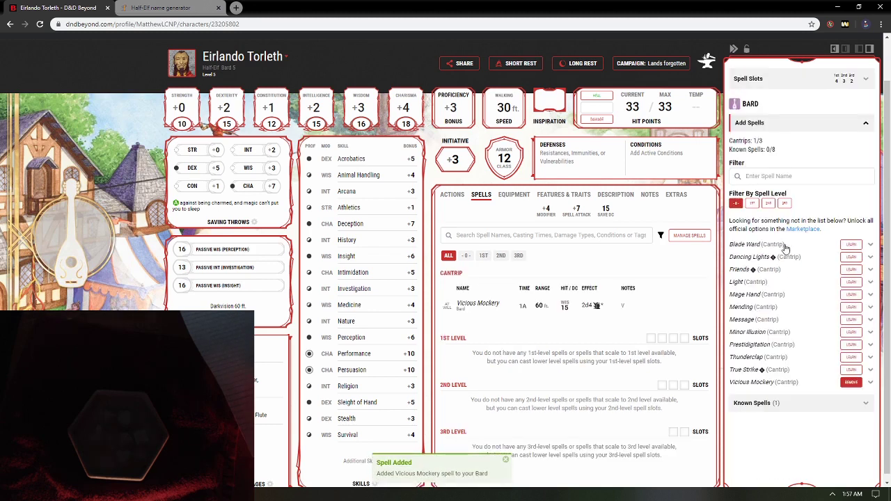
Learn the Mage Hand and Friends cantrips, and check the Bard's list of known spells
left_click(848, 295)
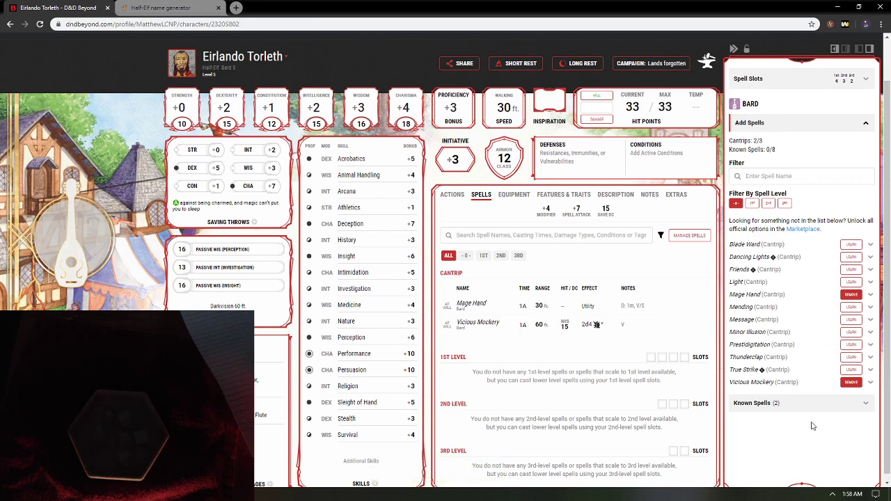
left_click(857, 269)
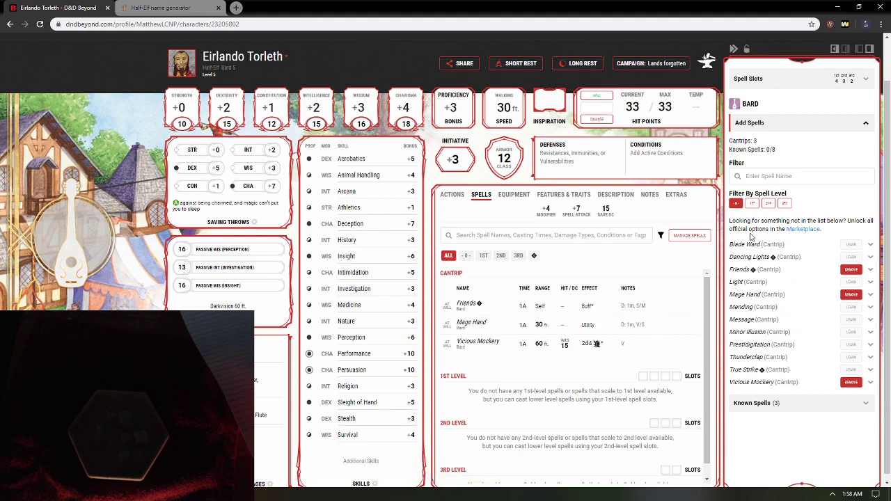
left_click(758, 404)
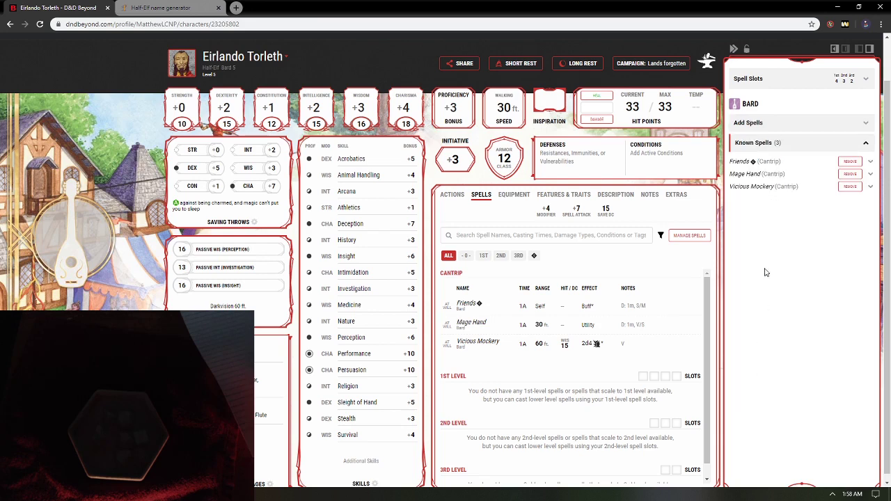
Show the cantrips among the Bard's spells to add, remove the Friends cantrip and learn Minor Illusion in its place
left_click(760, 125)
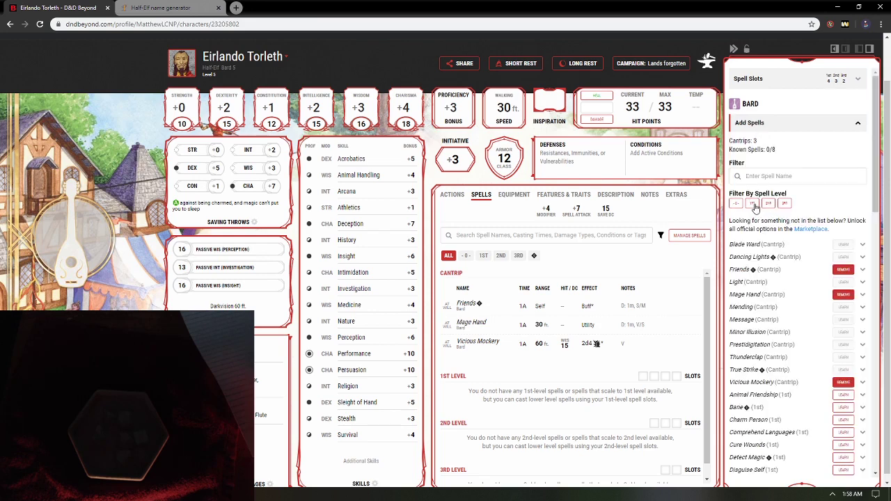
left_click(752, 204)
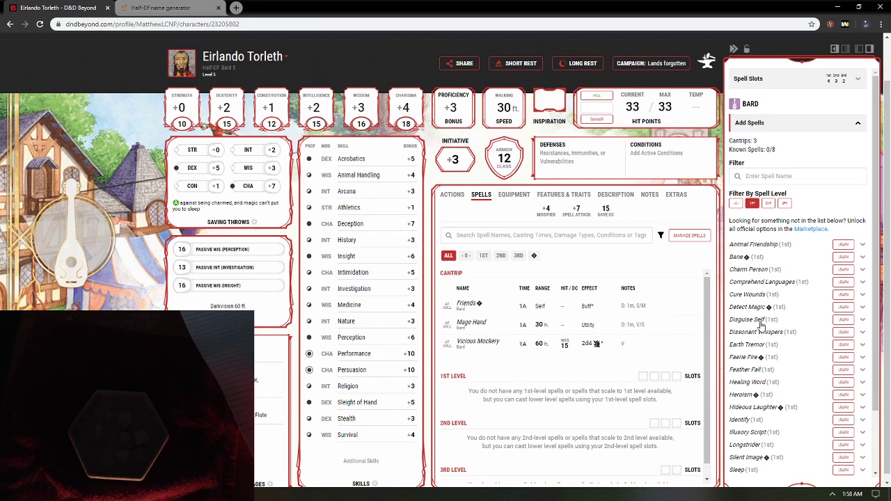
scroll(761, 325, "down", 2)
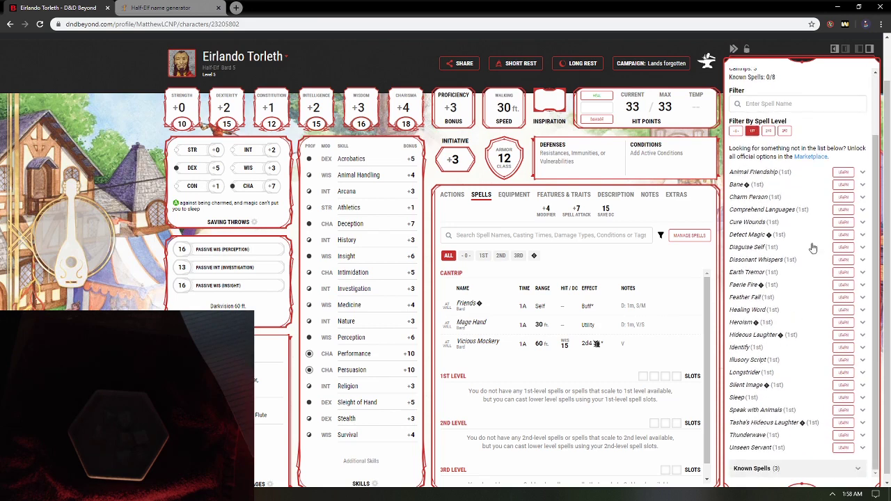
left_click(736, 130)
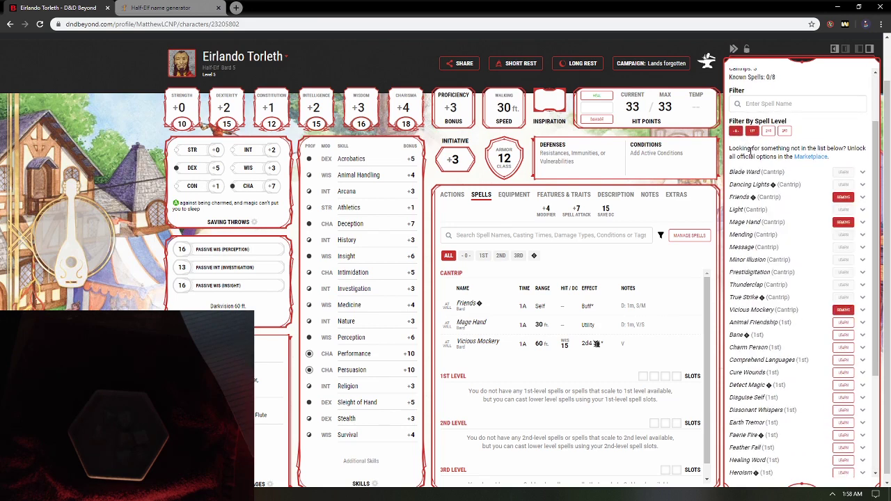
left_click(847, 199)
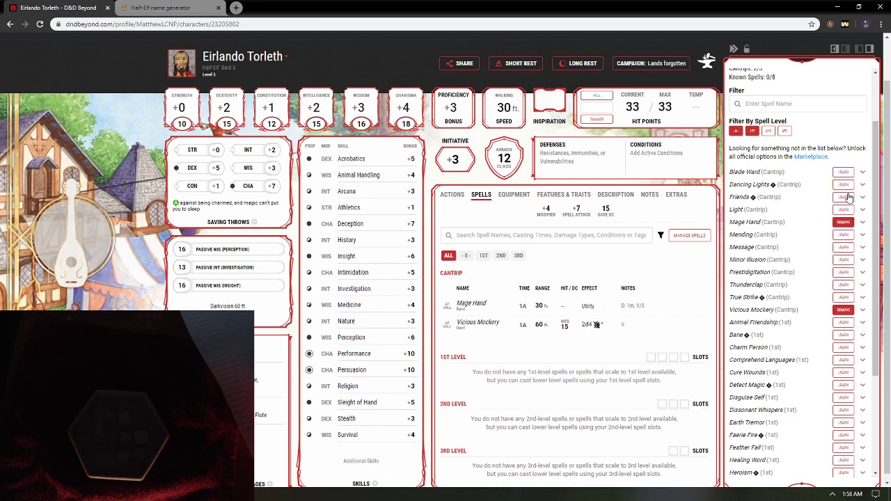
left_click(843, 263)
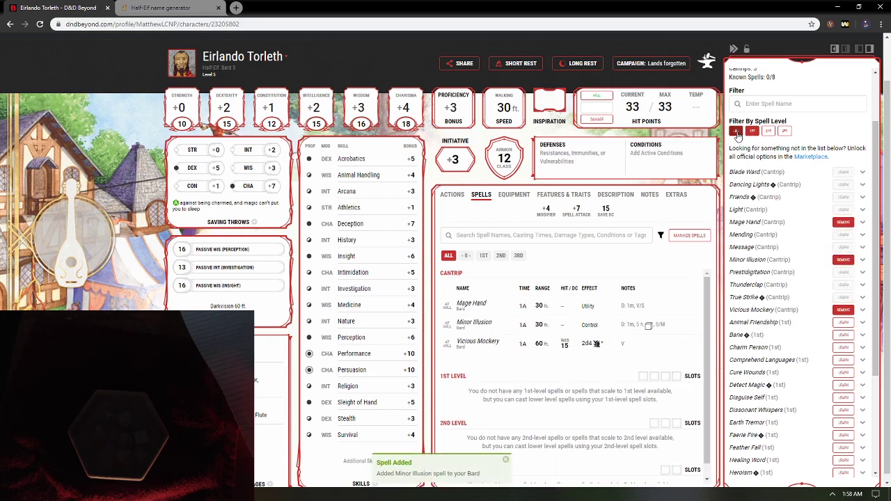
Limit the spells to add to 1st level, learn Charm Person, and read the description of Hideous Laughter
left_click(737, 132)
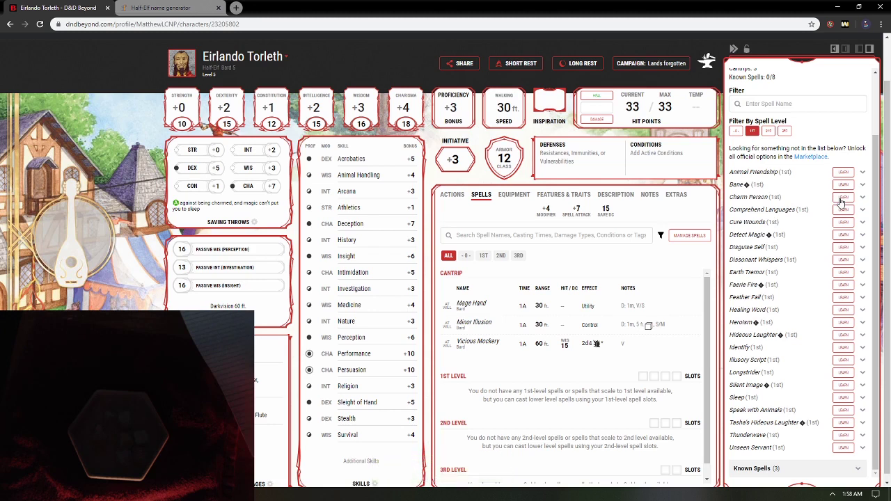
left_click(842, 198)
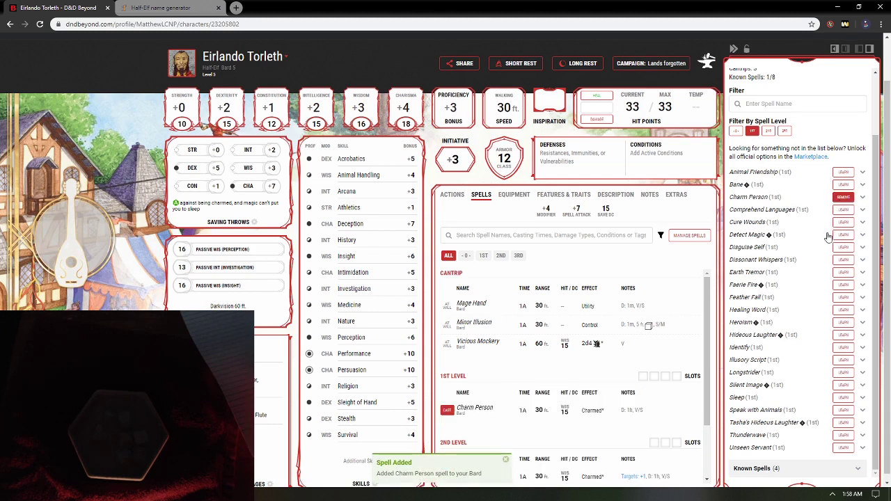
scroll(832, 254, "down", 1)
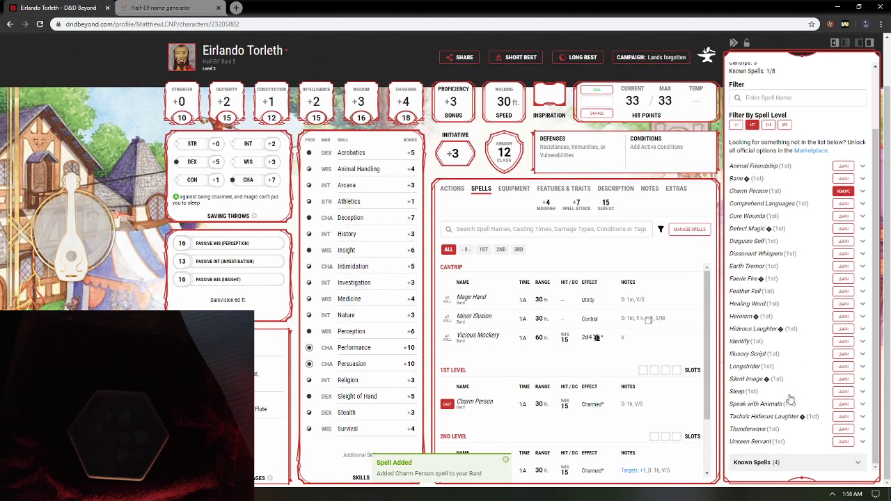
left_click(778, 335)
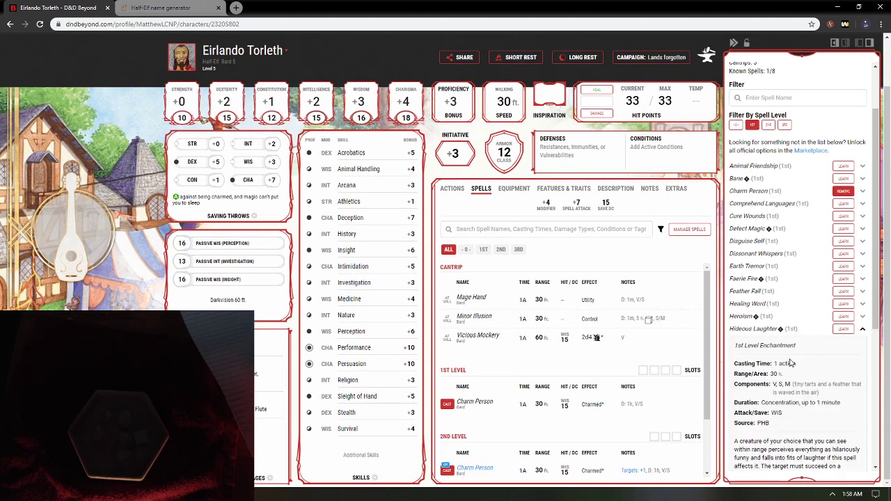
scroll(790, 375, "down", 2)
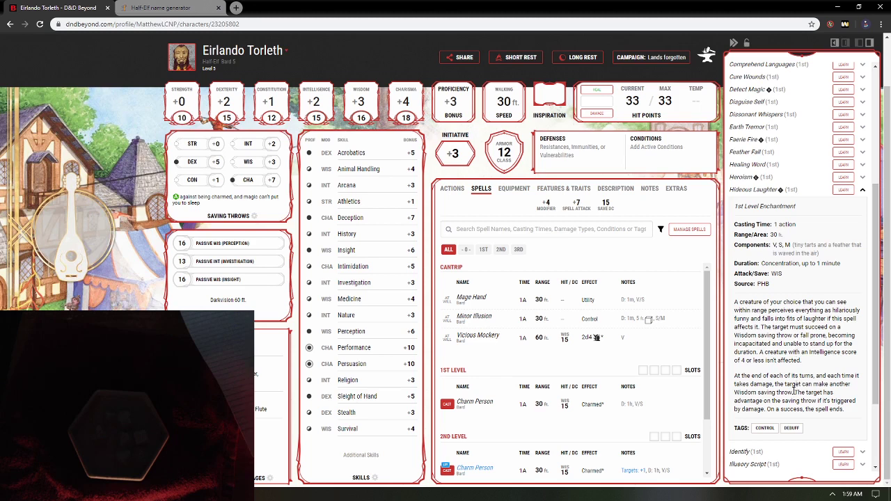
left_click(776, 190)
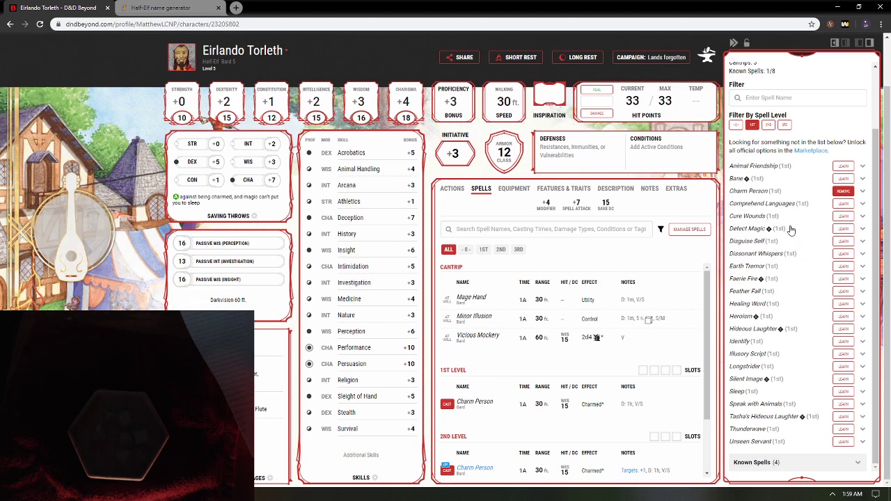
Learn the 1st-level spell Cure Wounds, then read the description of Dissonant Whispers and learn it too
left_click(844, 216)
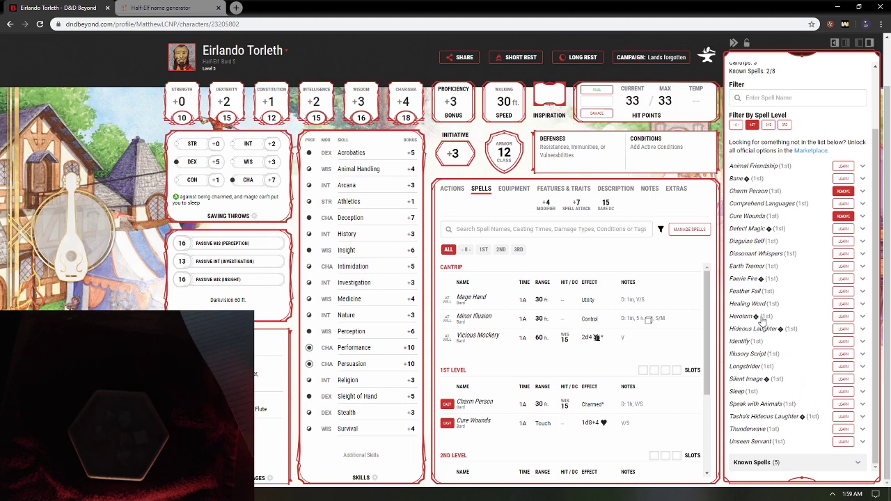
left_click(774, 255)
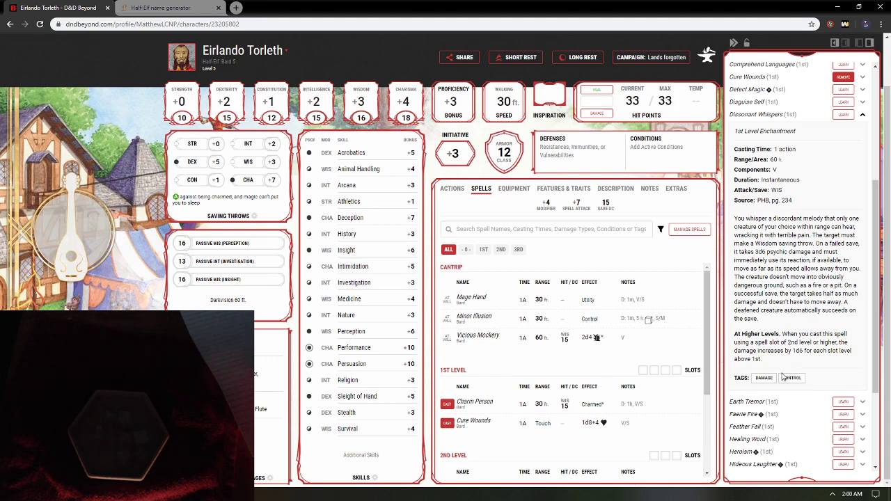
left_click(844, 115)
left_click(789, 118)
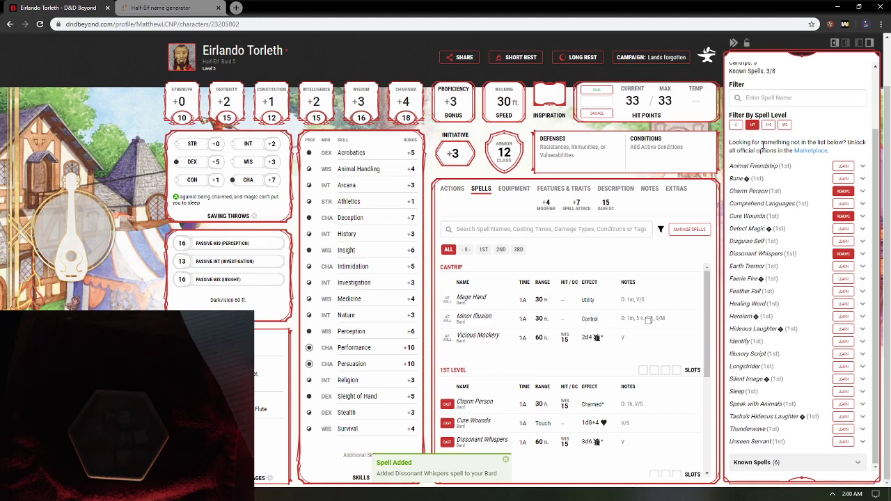
Switch the spells to add to 2nd level as well as learn Suggestion
left_click(768, 125)
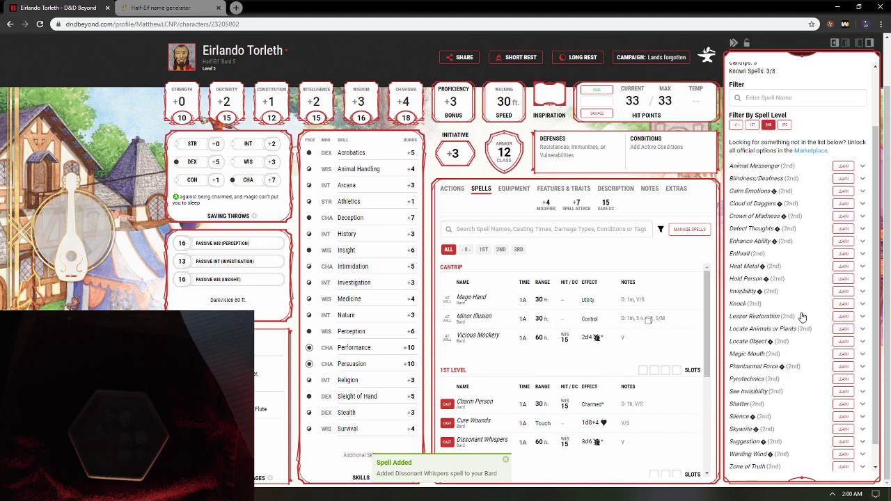
scroll(800, 327, "down", 1)
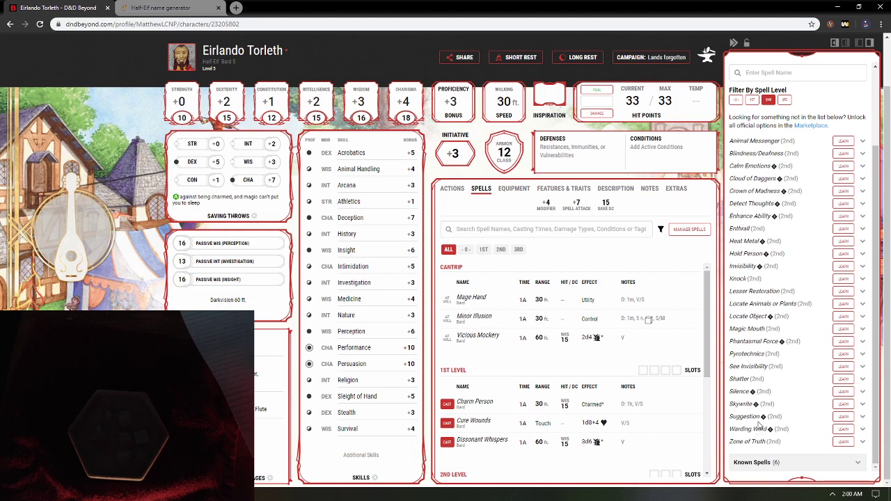
left_click(844, 418)
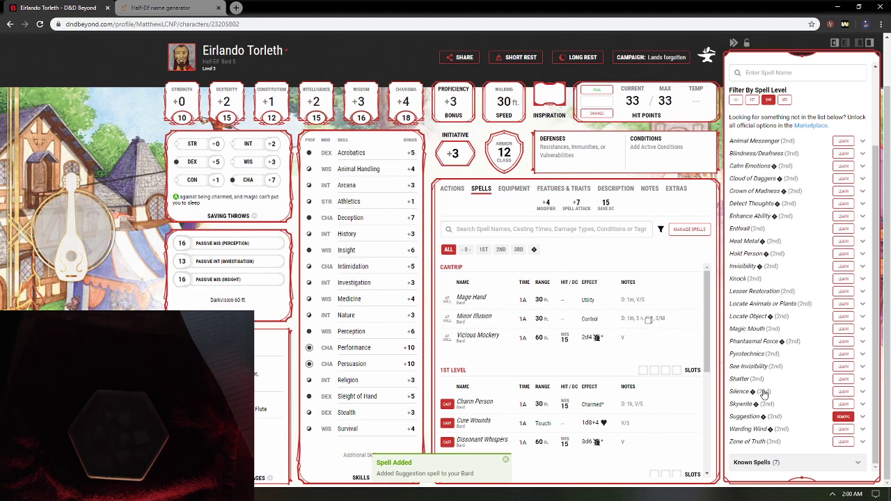
Read the description of Magic Mouth, then learn the 2nd-level spells Enhance Ability and Blindness/Deafness instead
left_click(764, 330)
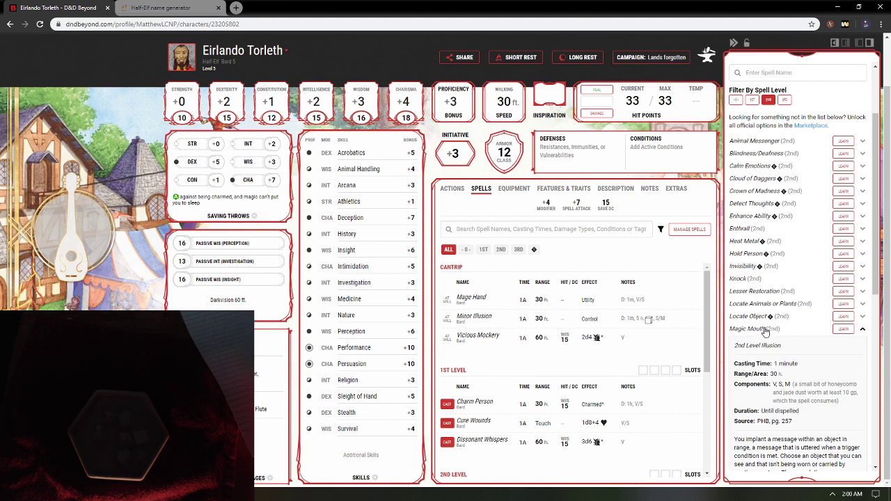
scroll(767, 332, "down", 2)
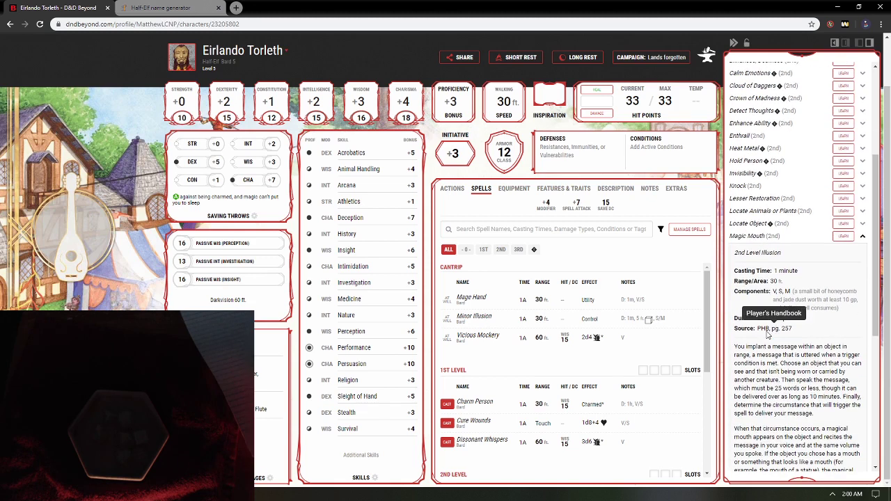
left_click(769, 238)
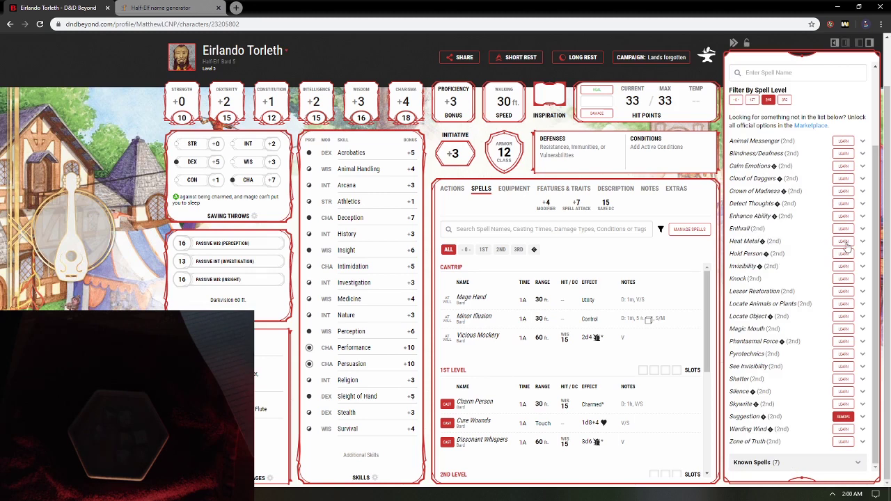
left_click(844, 217)
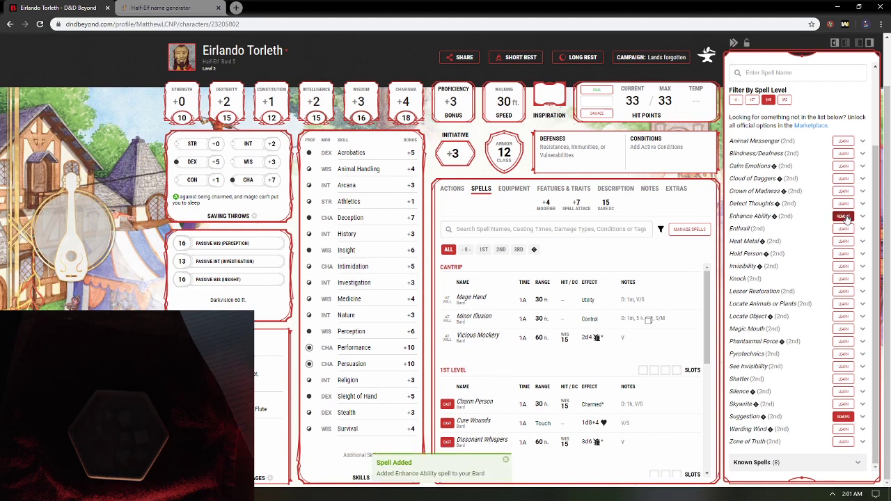
left_click(843, 154)
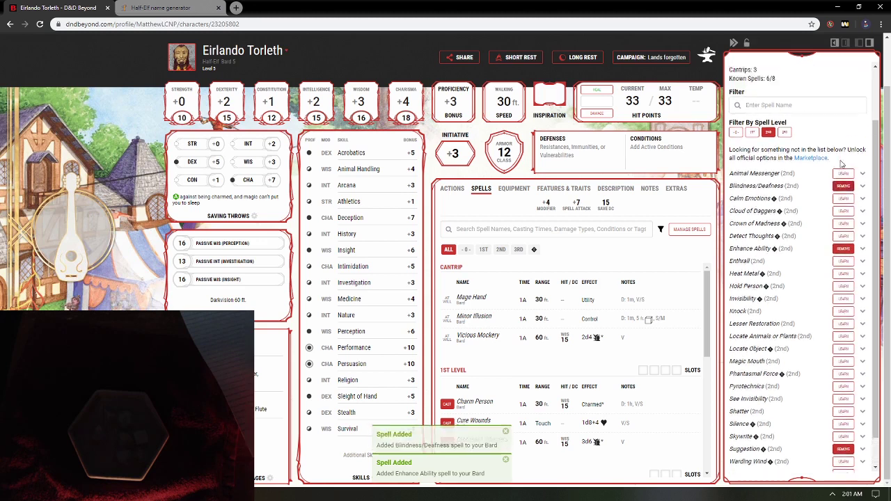
Filter the spells to add down to 3rd level and learn Tiny Hut
left_click(786, 195)
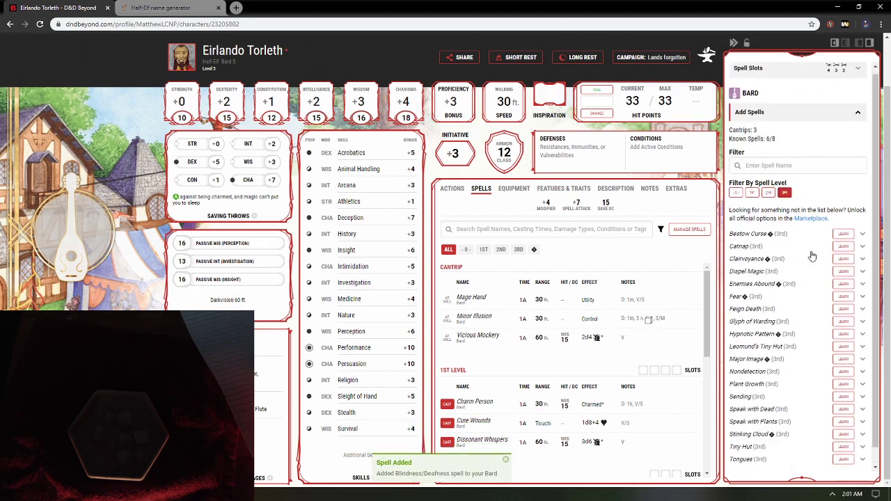
scroll(828, 327, "down", 1)
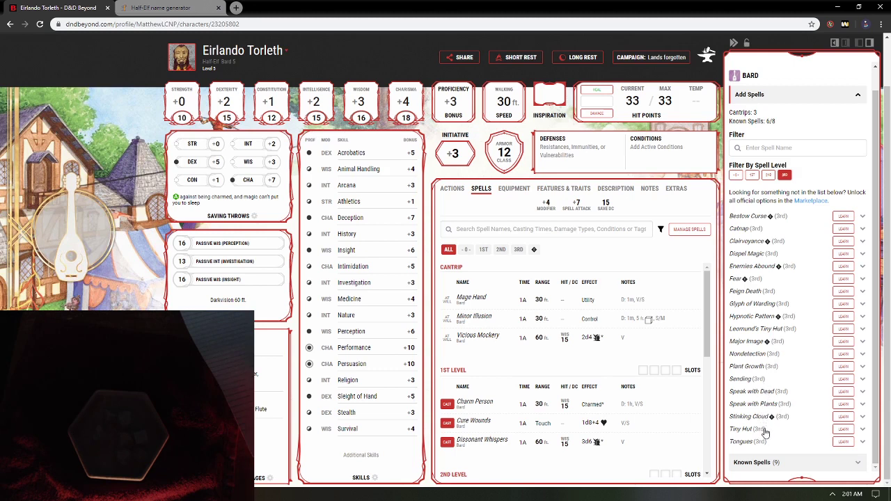
left_click(843, 430)
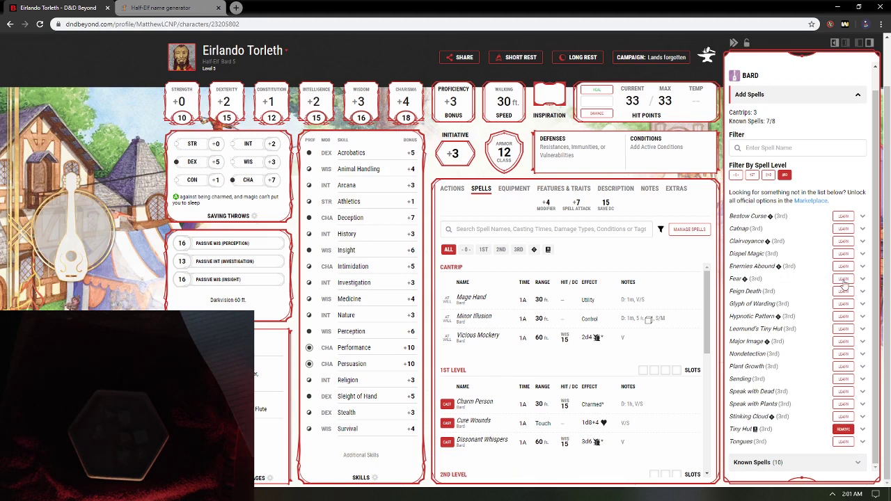
Read the description of the 3rd-level spell Fear, learn it, and collapse the list of spells to add
left_click(797, 280)
scroll(797, 280, "down", 3)
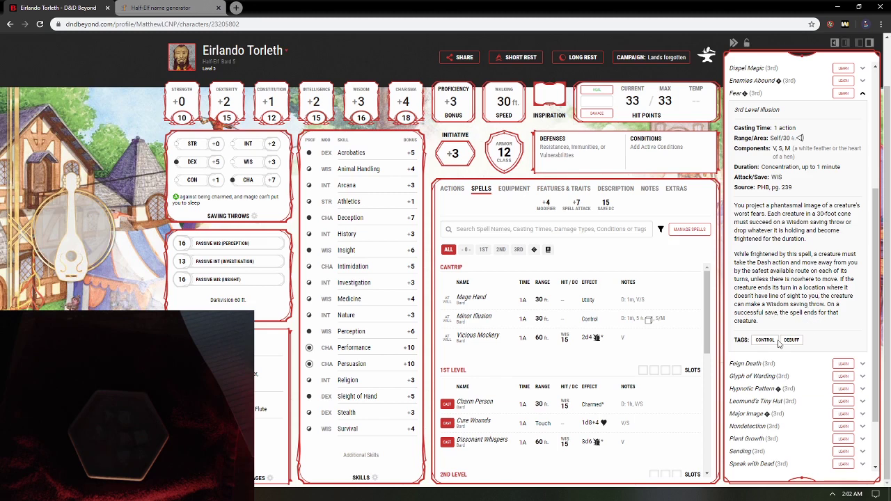
scroll(779, 344, "up", 1)
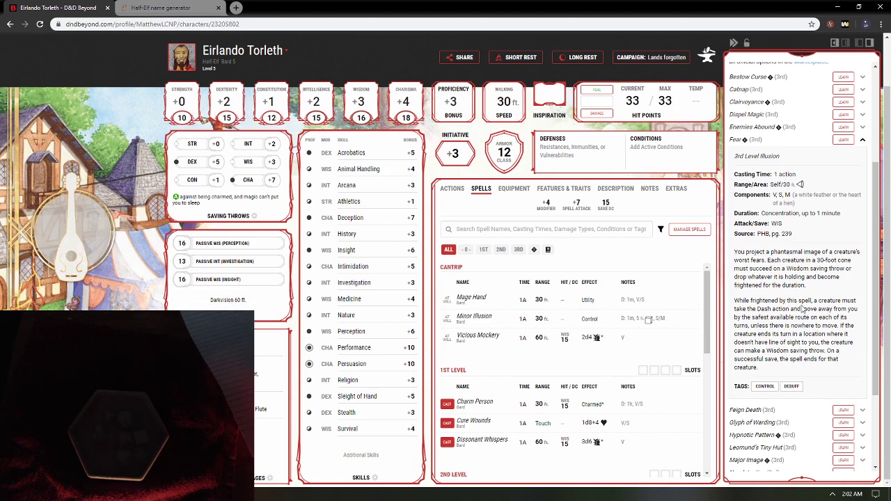
left_click(844, 139)
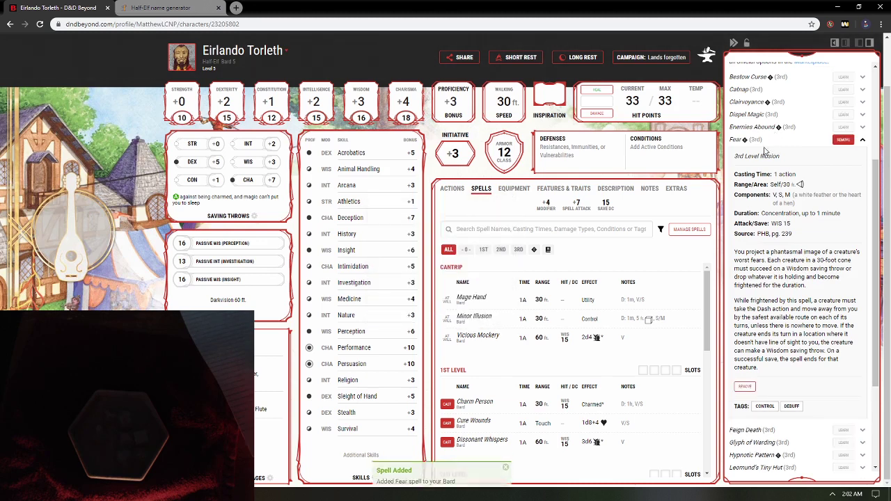
scroll(765, 142, "up", 5)
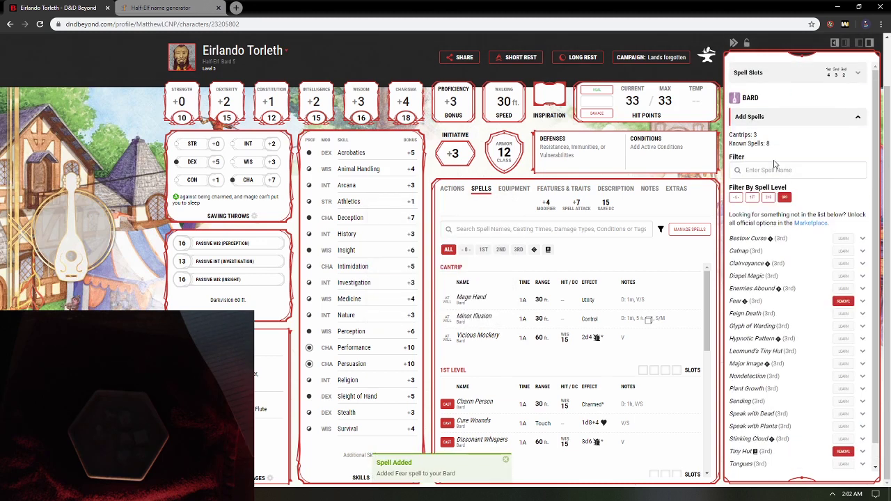
left_click(773, 118)
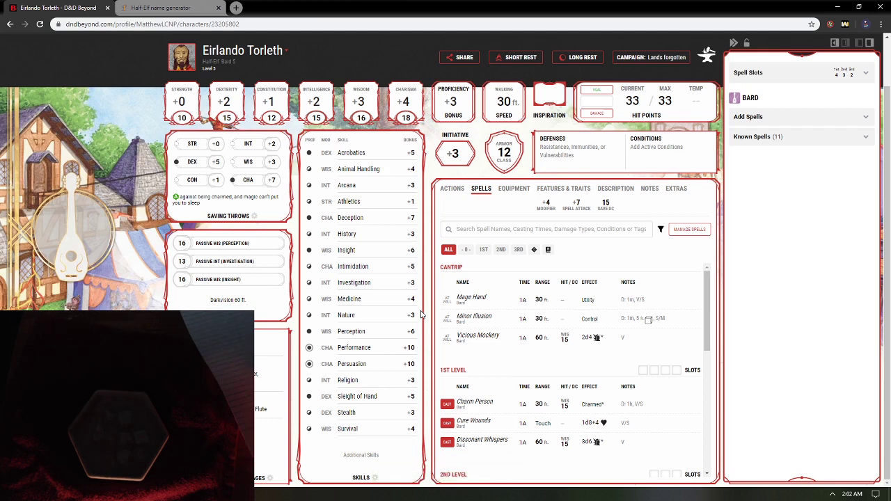
Look through the character's spells up to 3rd level, check the details of Fear, and close the side pane
scroll(502, 328, "down", 3)
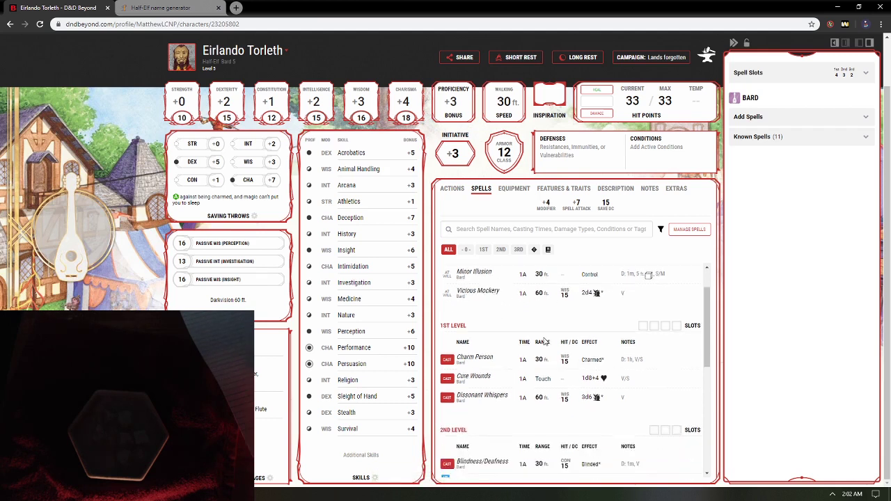
scroll(478, 426, "down", 3)
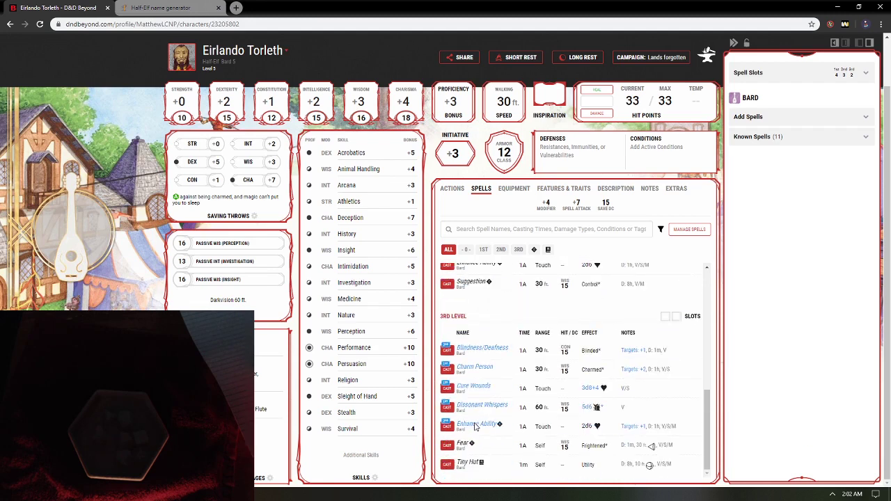
left_click(464, 444)
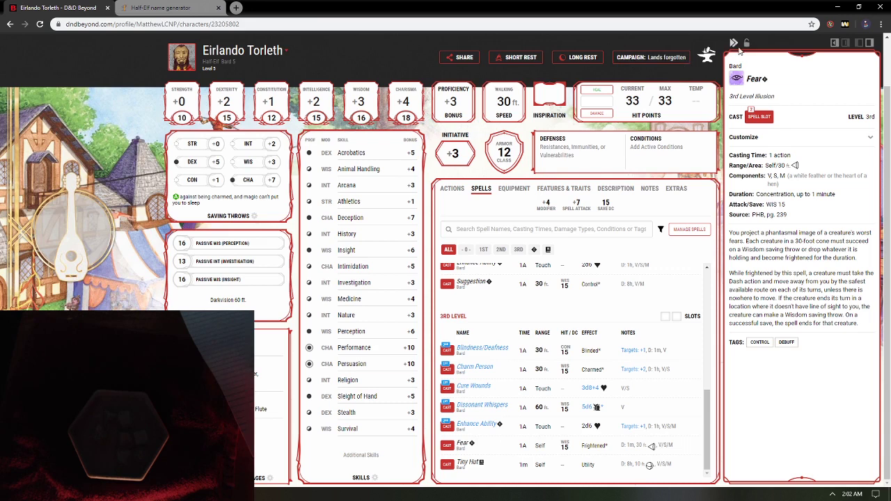
left_click(667, 154)
left_click(670, 182)
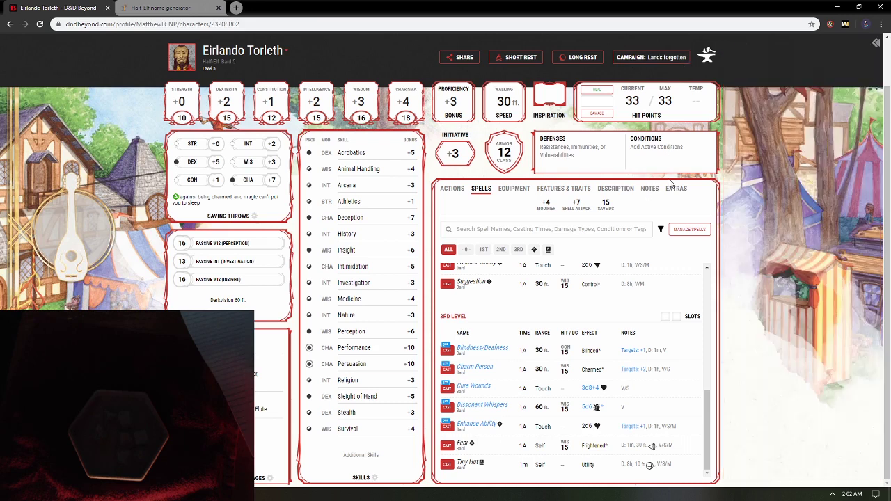